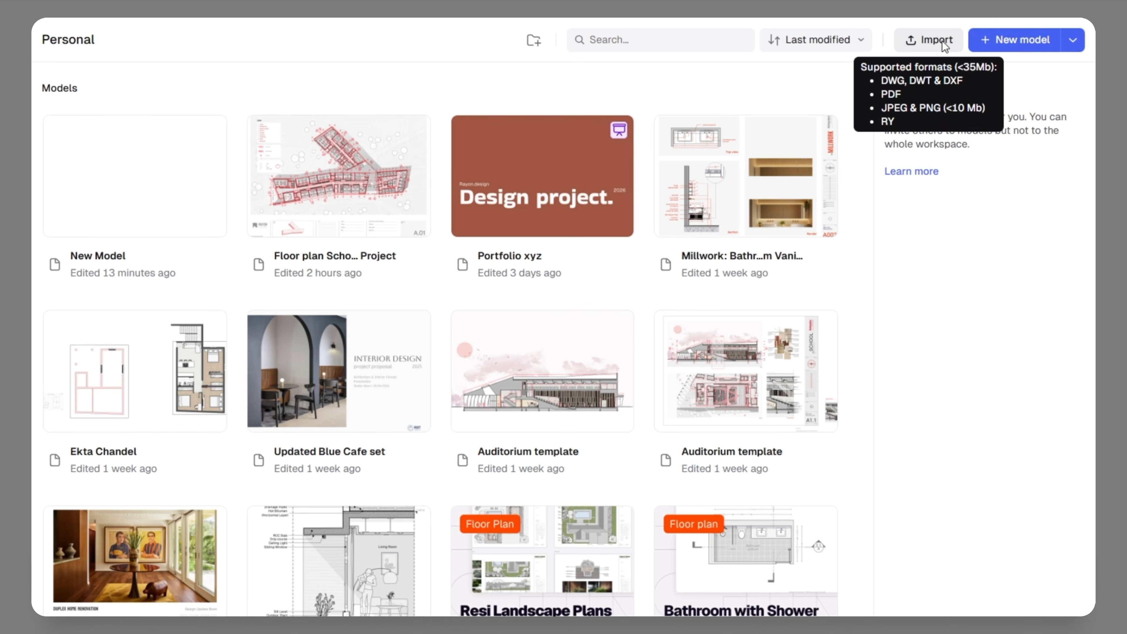
- Create a new blank model and browse the starter templates, closing the template list without choosing one
left_click(994, 44)
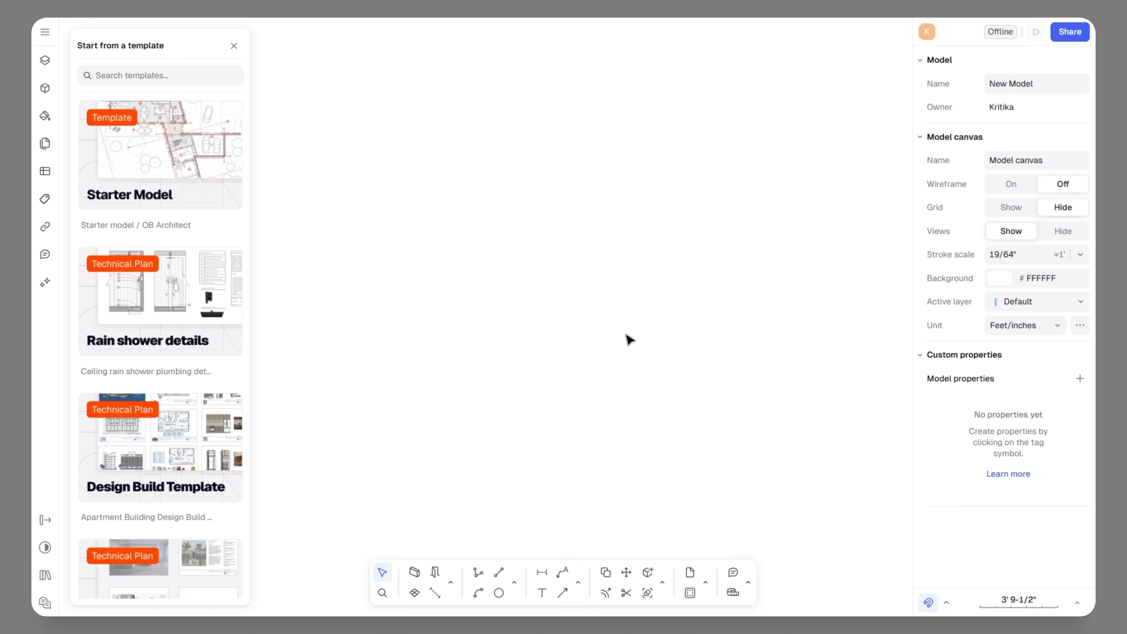
scroll(150, 362, "down", 5)
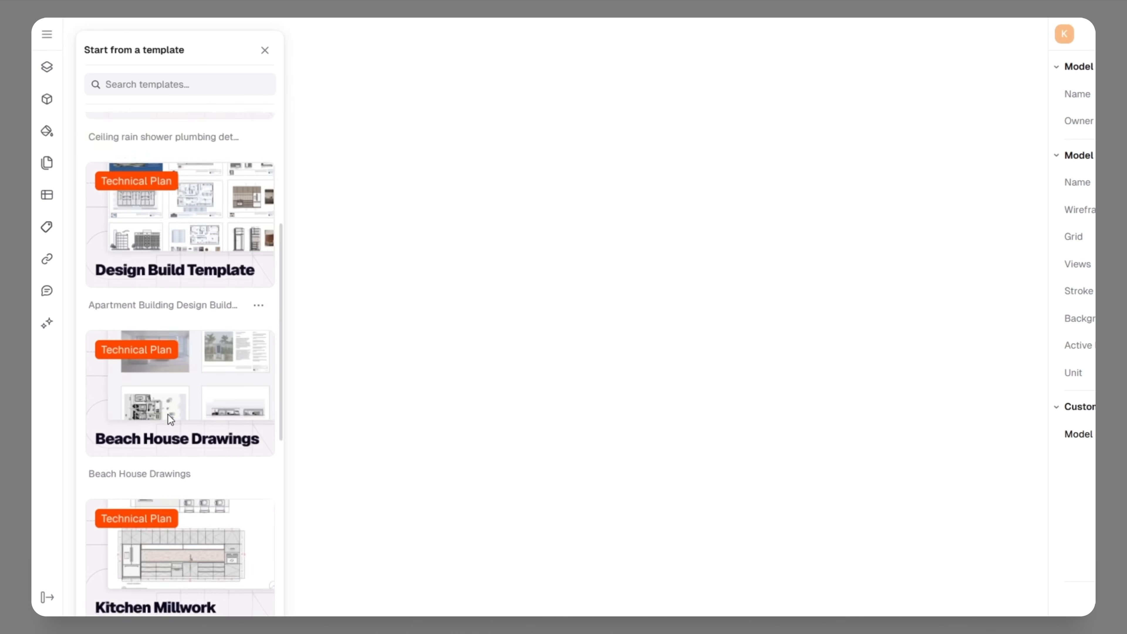
scroll(168, 414, "down", 4)
scroll(168, 414, "up", 10)
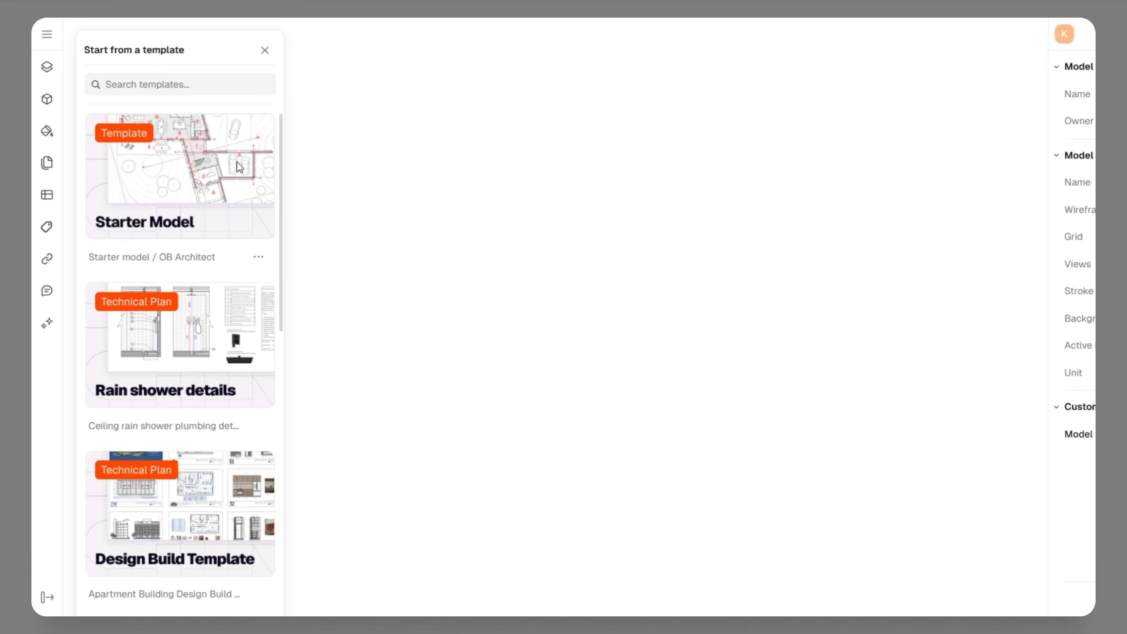
left_click(265, 50)
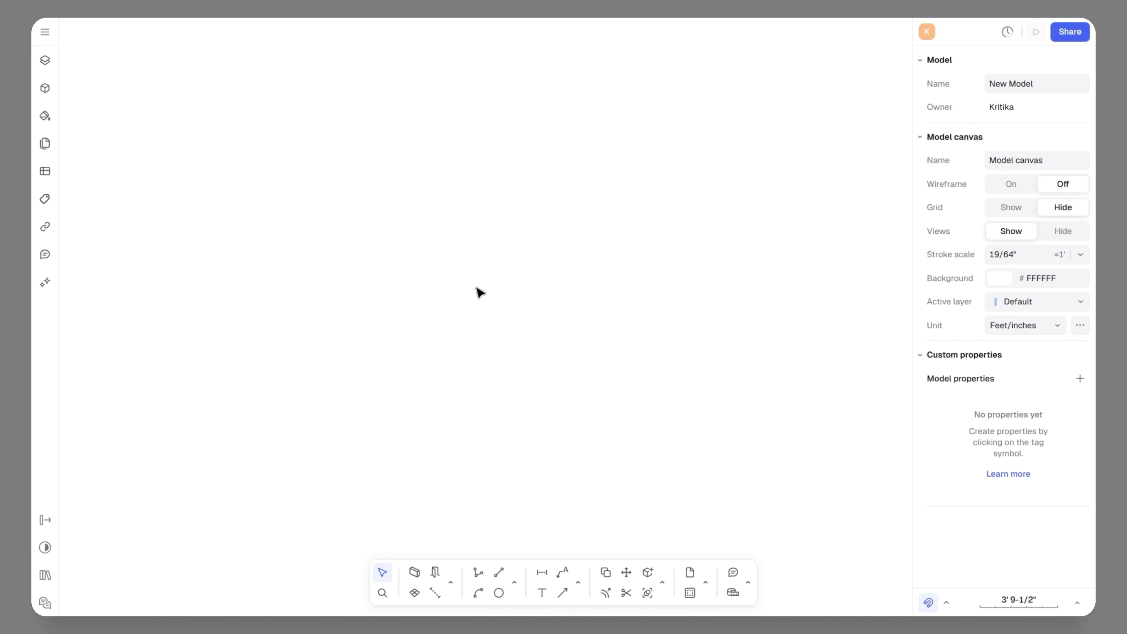
- Add two new layers named Walls and Furniture to the model canvas
left_click(45, 63)
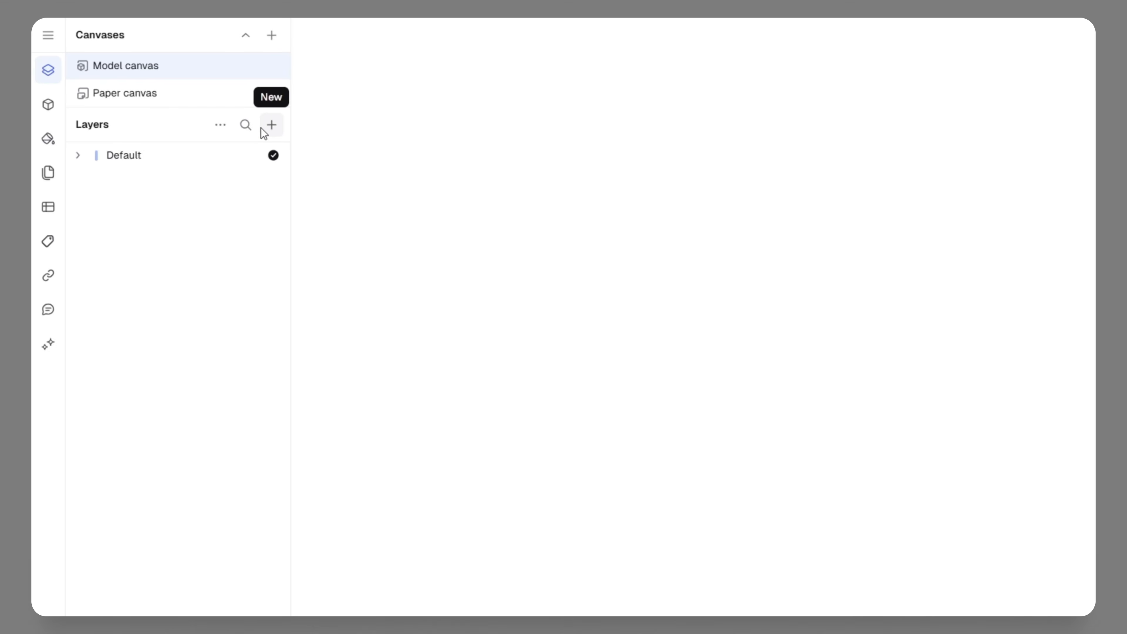
left_click(273, 131)
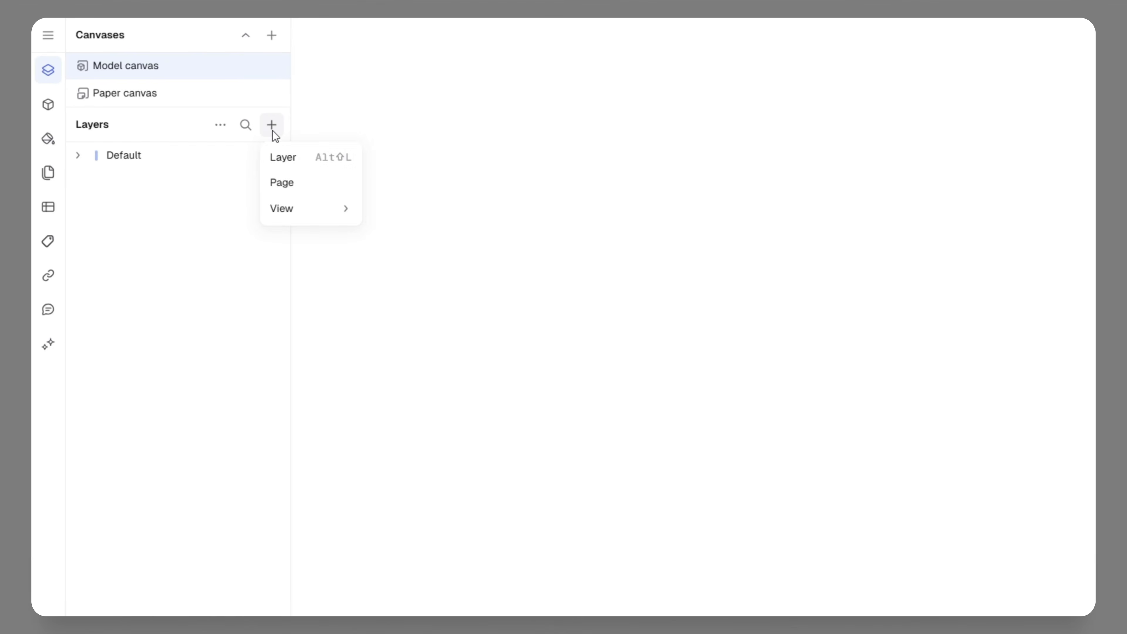
left_click(281, 160)
key("BackSpace")
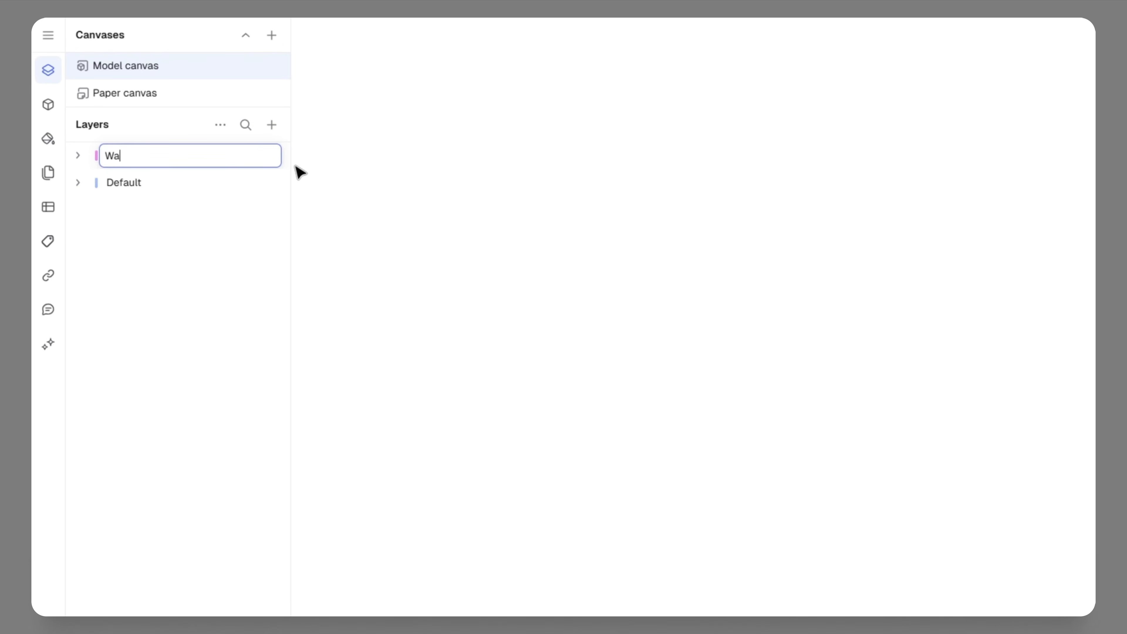
left_click(272, 125)
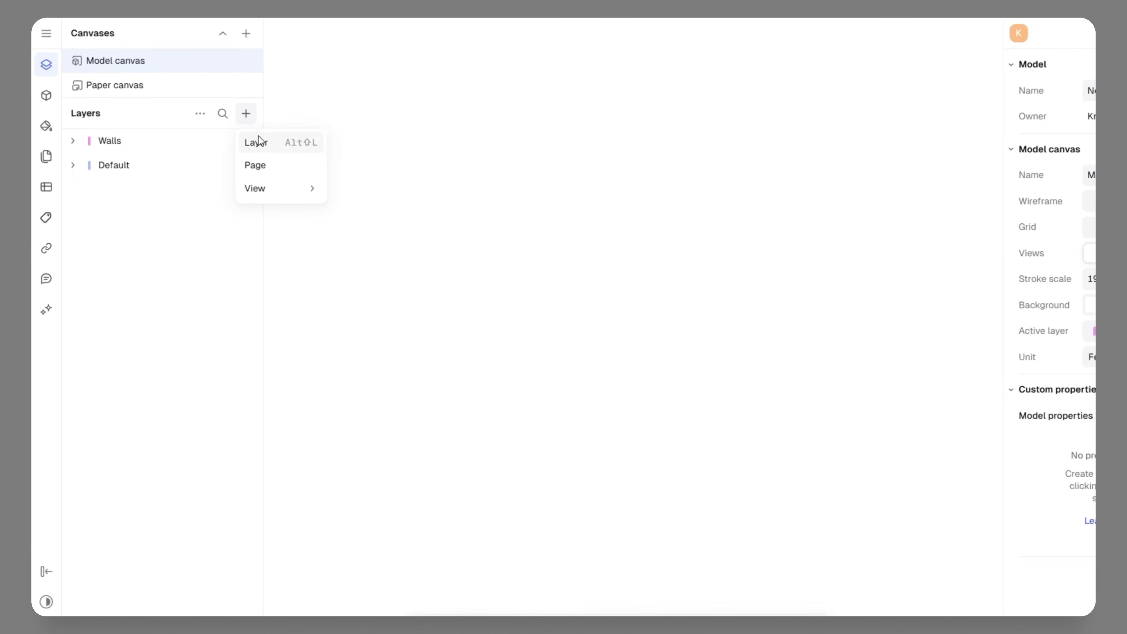
left_click(259, 142)
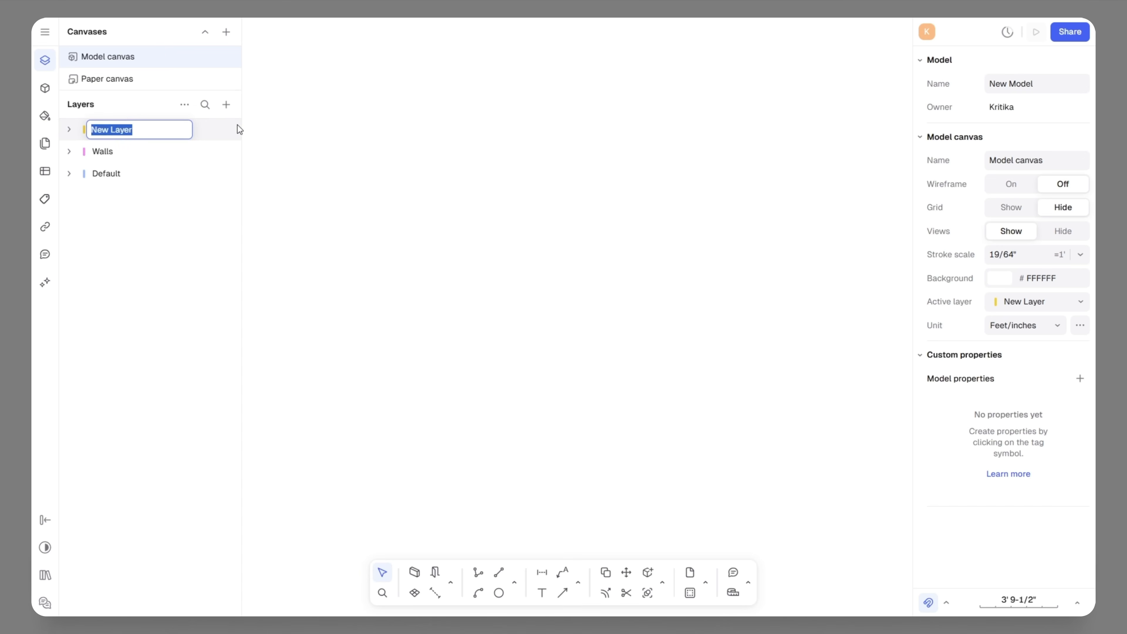
key("BackSpace")
type("Furniture")
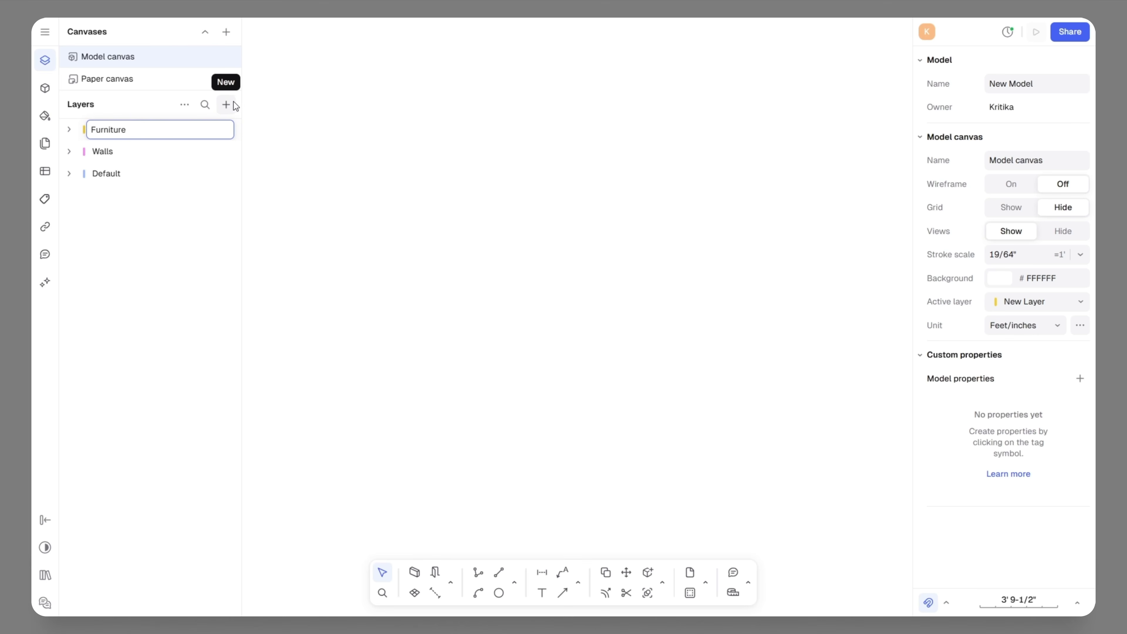
- Add two more layers named Annotation and Flooring above the Furniture layer
left_click(227, 106)
left_click(251, 135)
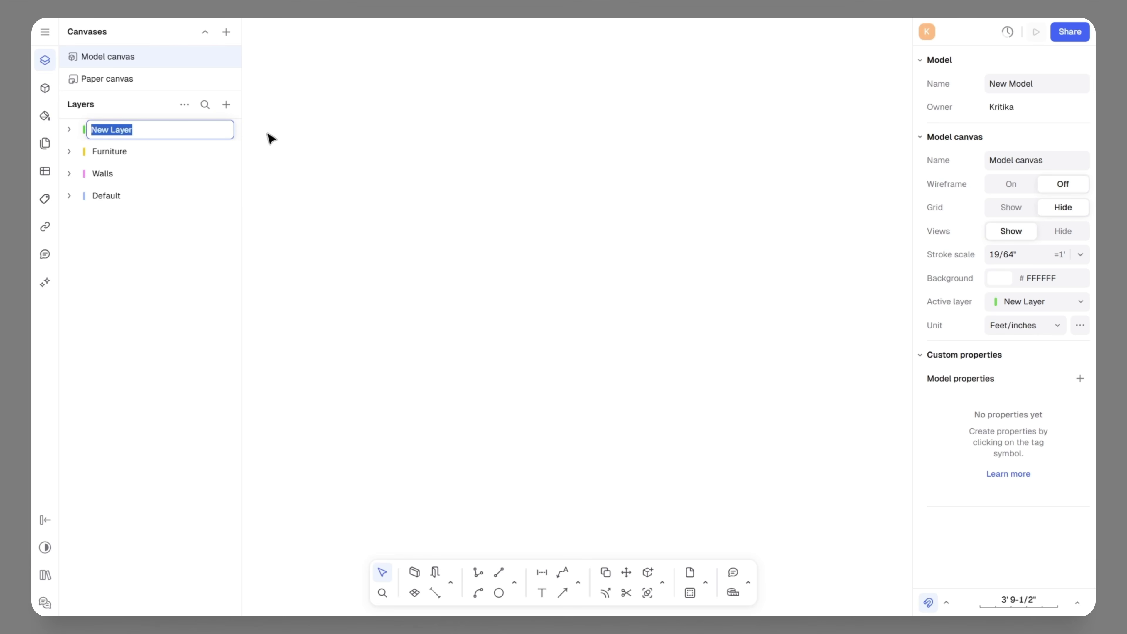
key("BackSpace")
left_click(226, 105)
left_click(250, 136)
key("BackSpace")
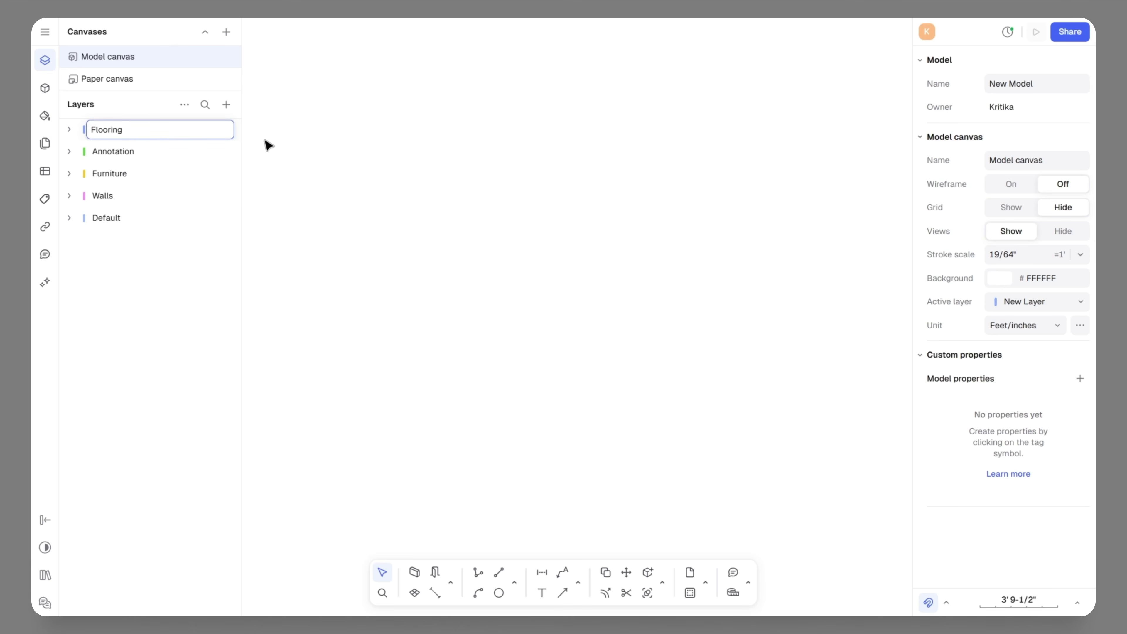
key("Return")
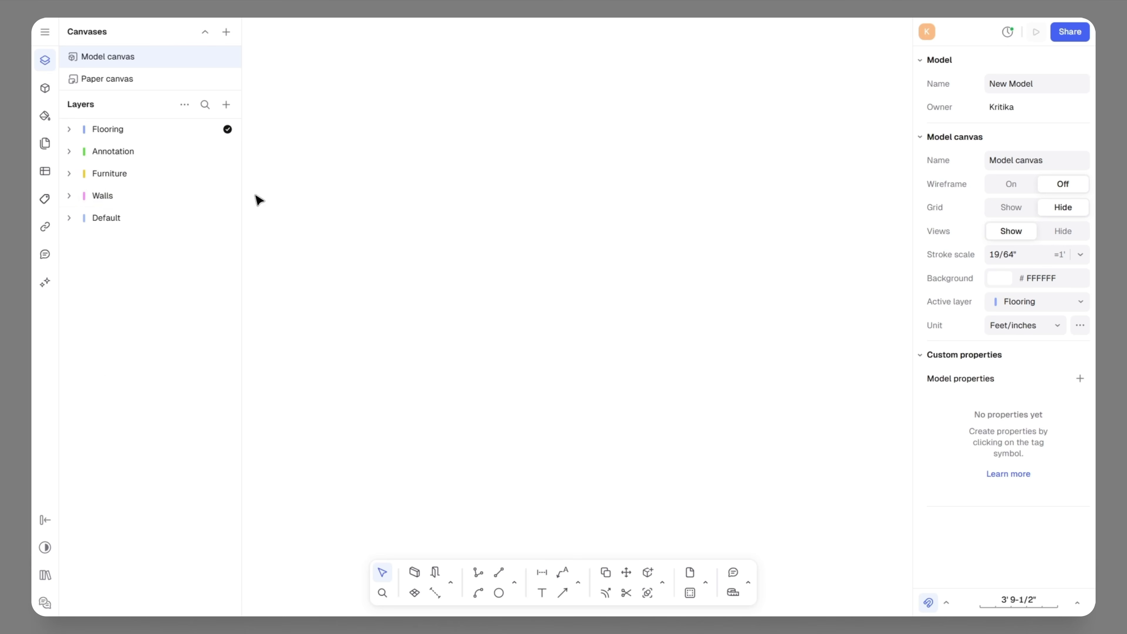
- Make Walls the active layer and set the model's unit to Feet/inches
left_click(228, 195)
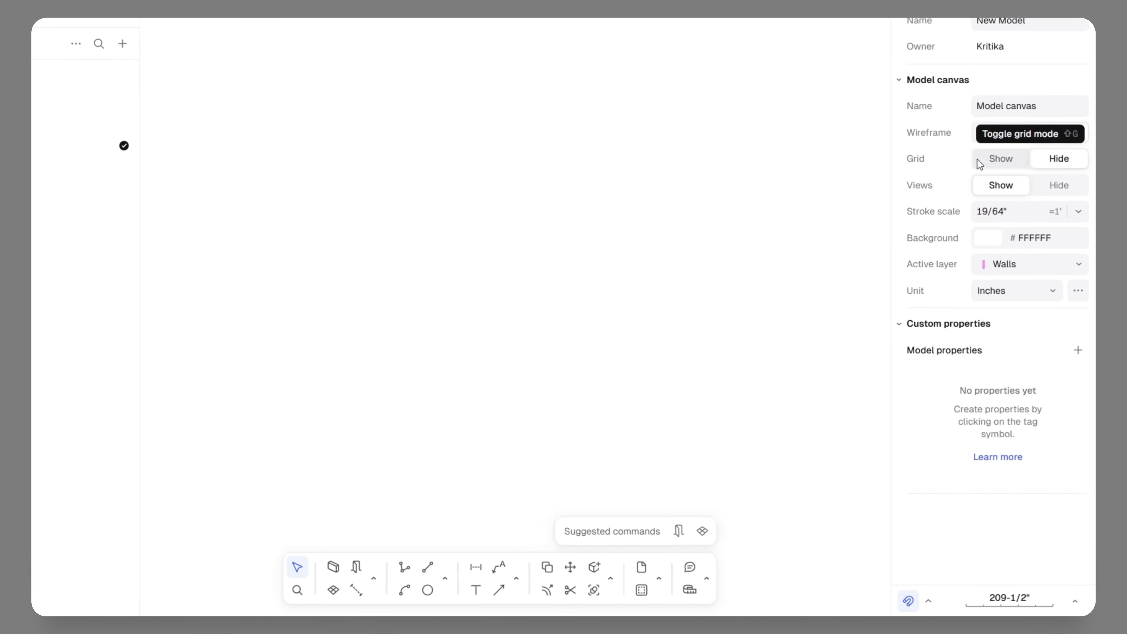
left_click(1042, 288)
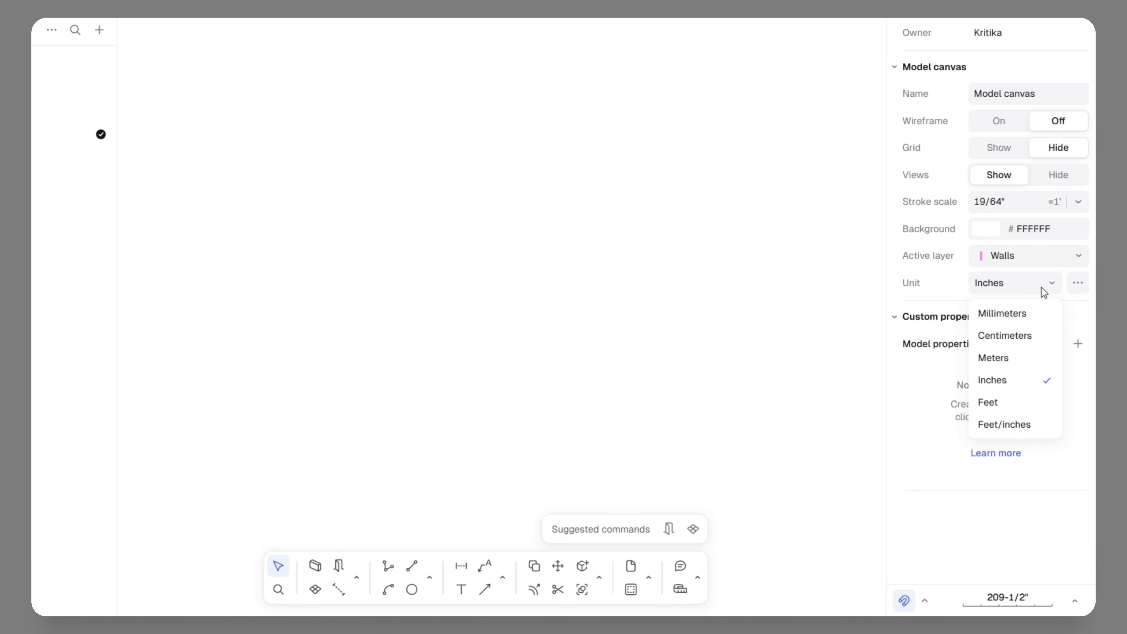
left_click(1008, 426)
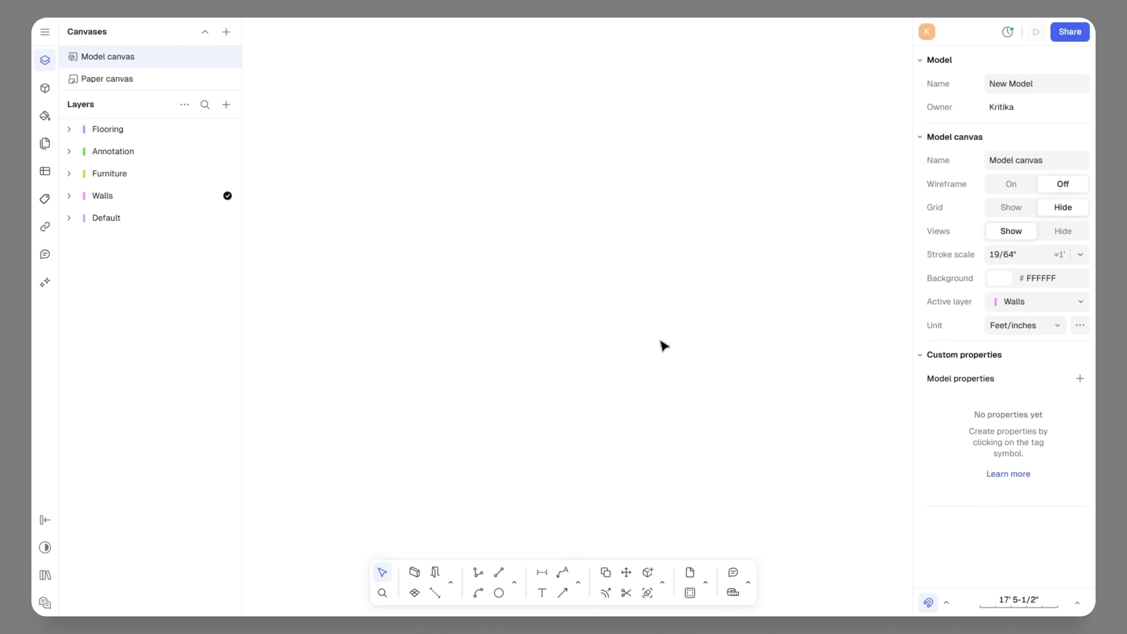
- Start the Wall tool and review the preset wall thicknesses without choosing one
left_click(414, 572)
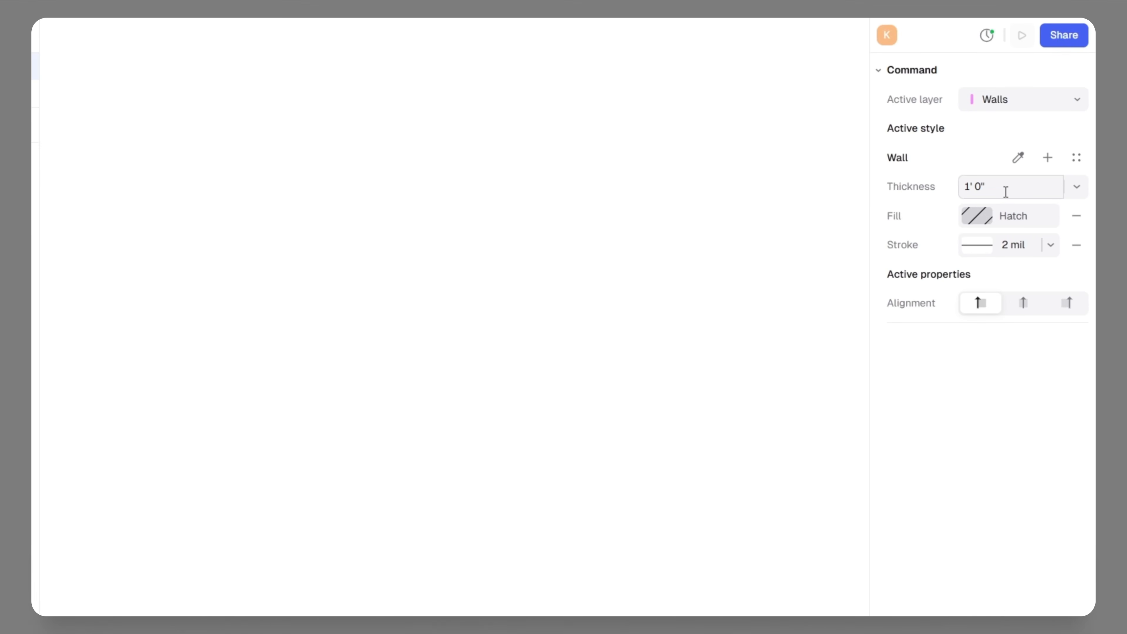
left_click(1004, 191)
left_click(1073, 194)
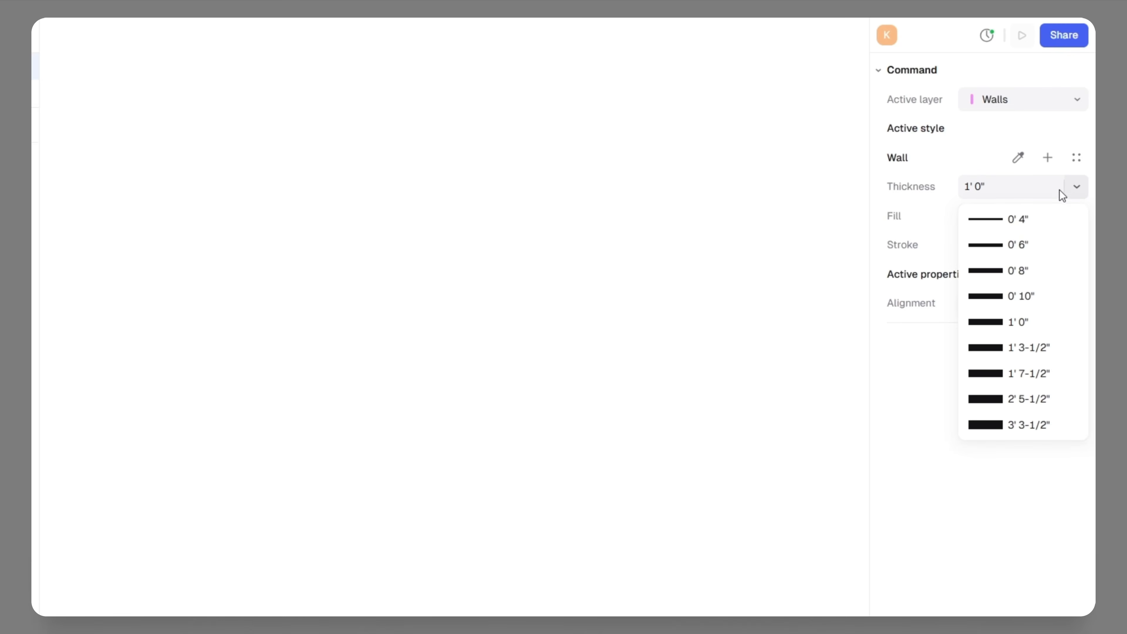
key("Escape")
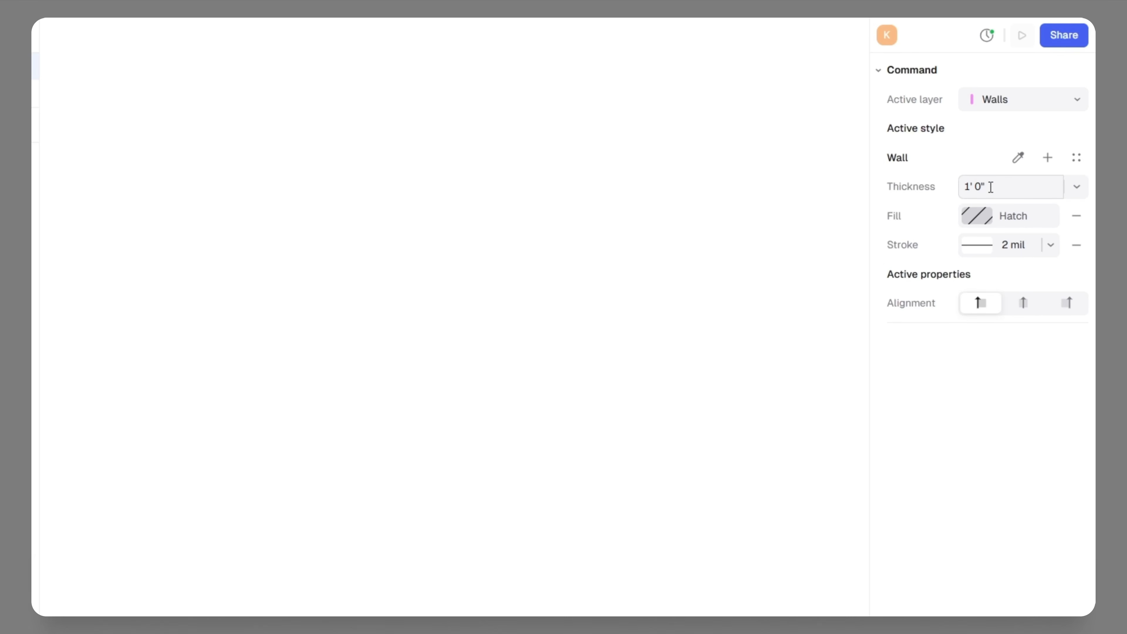
- Compare the solid, gradient, texture and hatch fill types for the wall style, and set the fill to solid grey
left_click(979, 222)
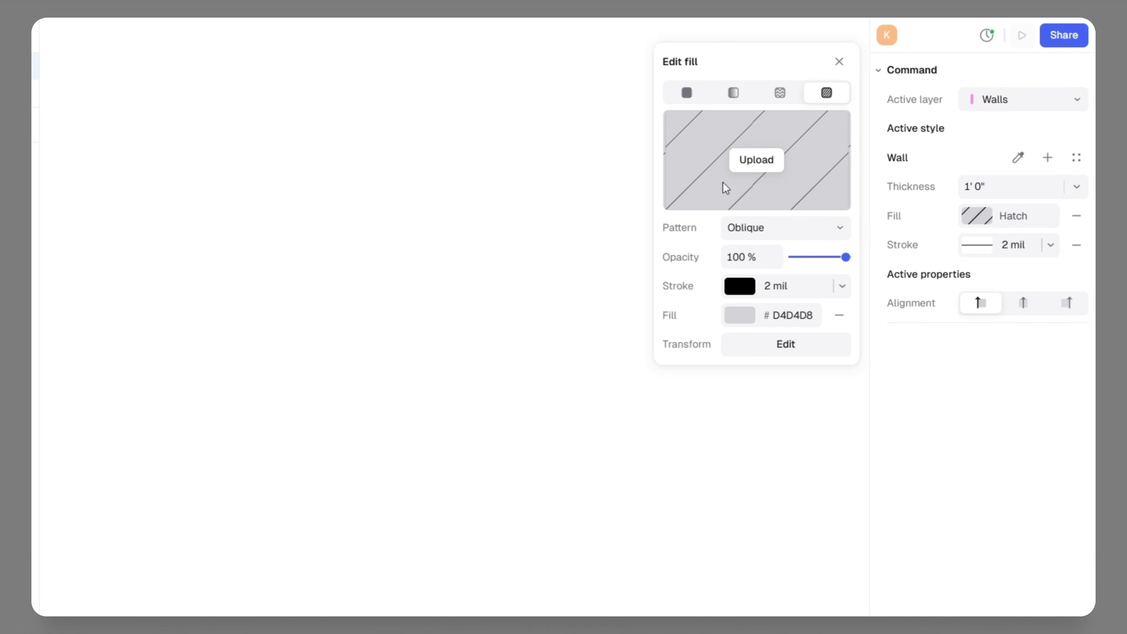
left_click(686, 94)
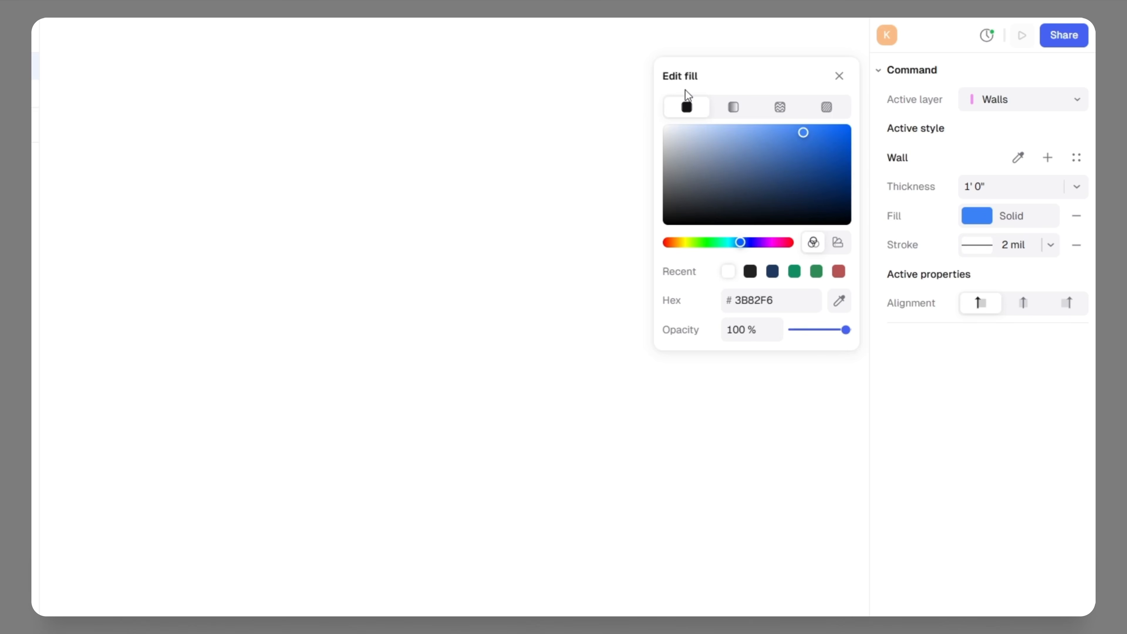
left_click_drag(726, 158, 647, 174)
left_click(733, 107)
left_click(780, 107)
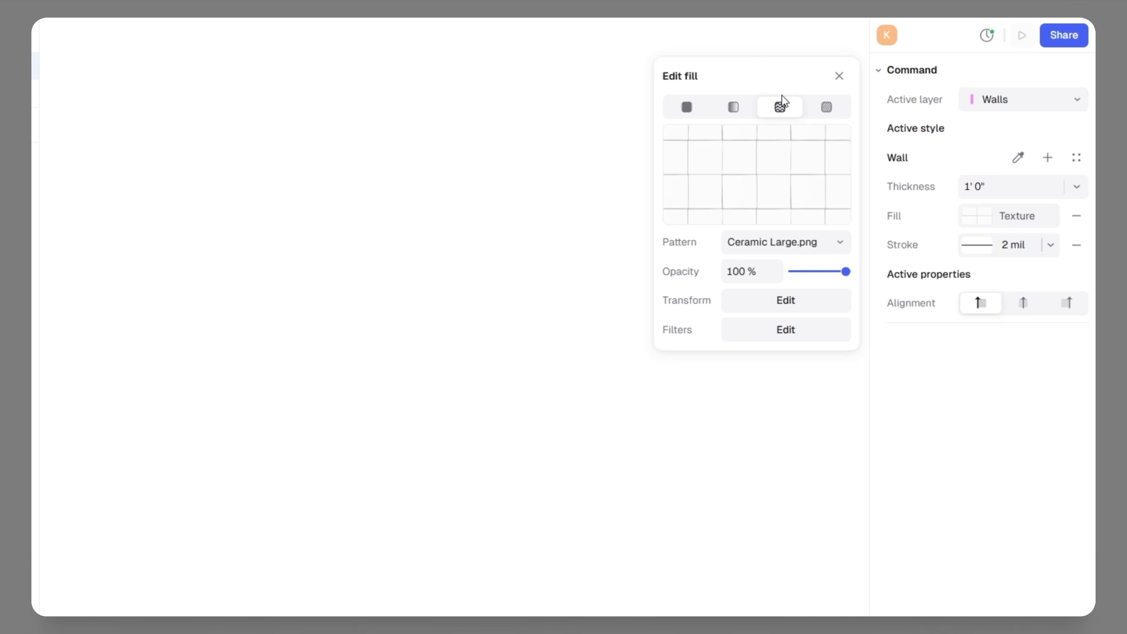
left_click(826, 108)
left_click(688, 104)
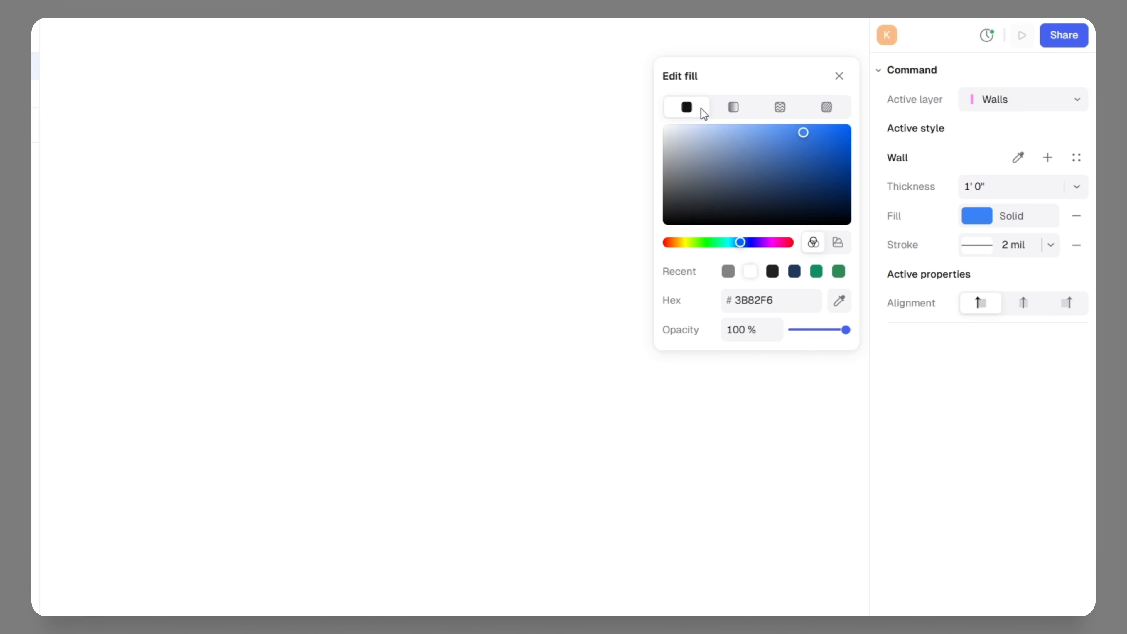
left_click_drag(721, 187, 654, 169)
left_click(839, 76)
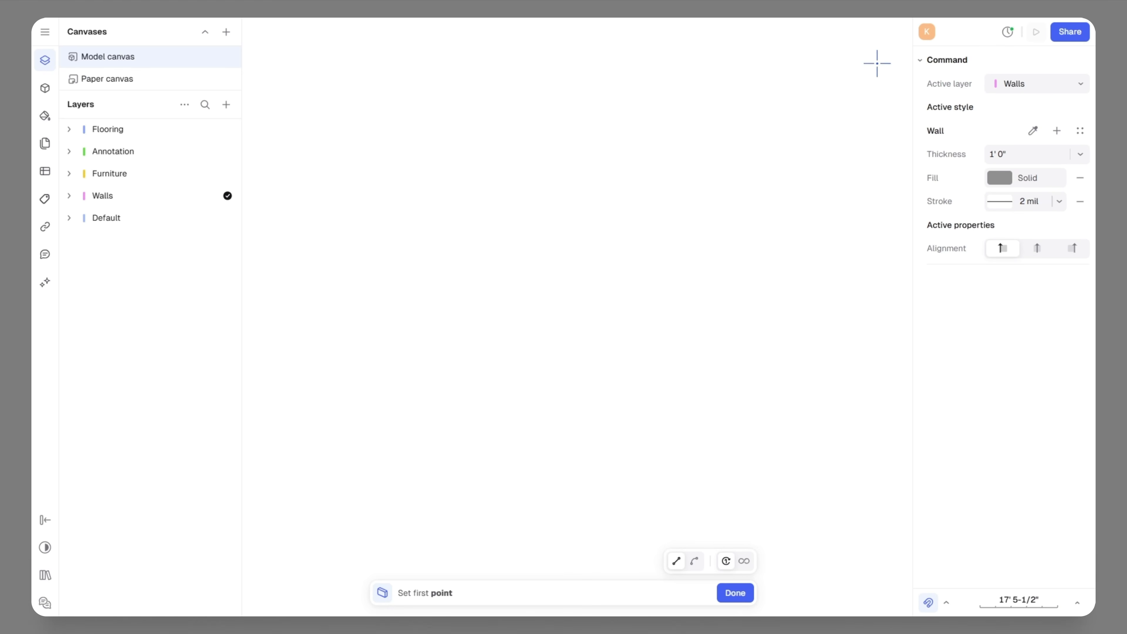
- Draw a single horizontal wall about 96' 7" long across the upper part of the canvas and finish the command
left_click(355, 232)
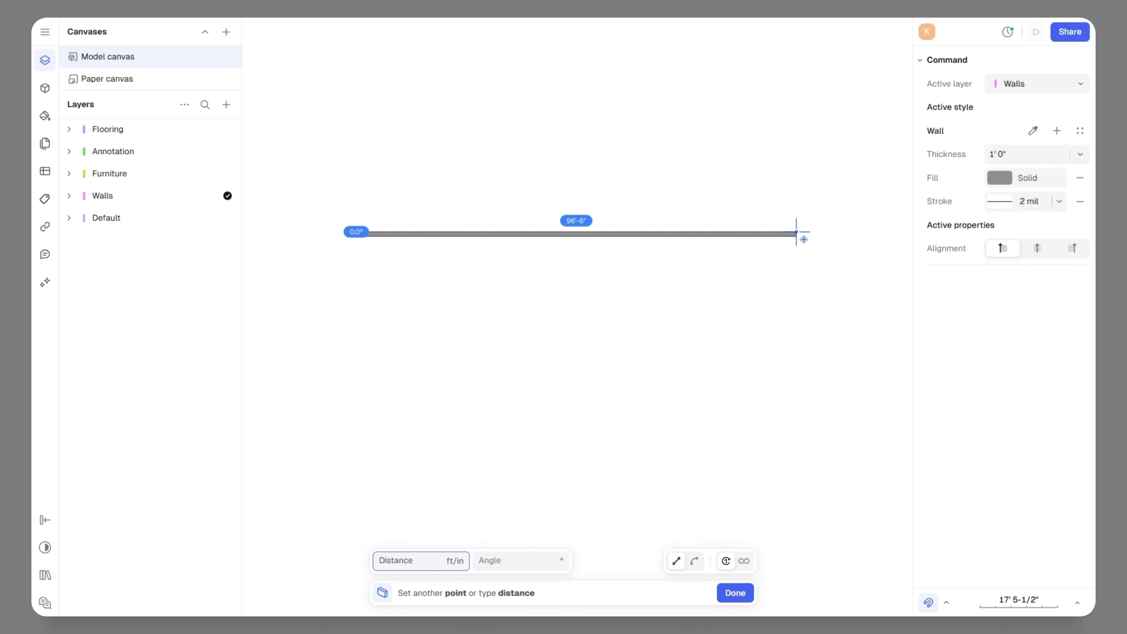
left_click(797, 232)
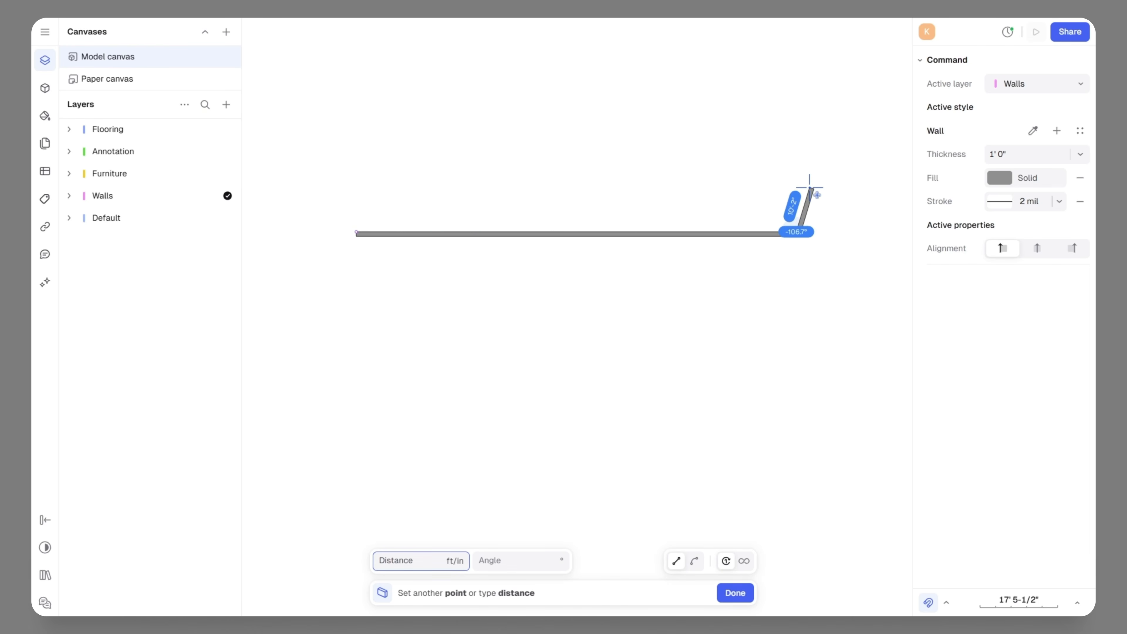
key("Escape")
left_click(832, 285)
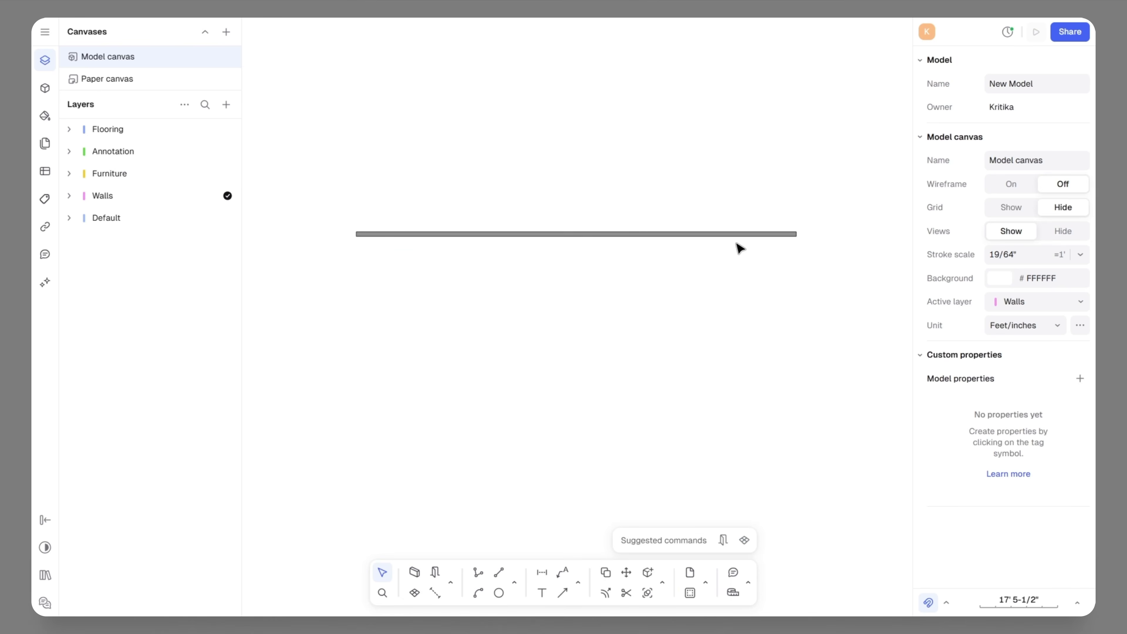
- Examine the horizontal wall up close and select it to check its dimensions and style properties
left_click(748, 240)
scroll(809, 237, "up", 5)
mouse_move(766, 223)
left_mouse_down()
mouse_move(856, 224)
mouse_move(768, 224)
left_mouse_up()
left_click(831, 237)
scroll(737, 295, "down", 4)
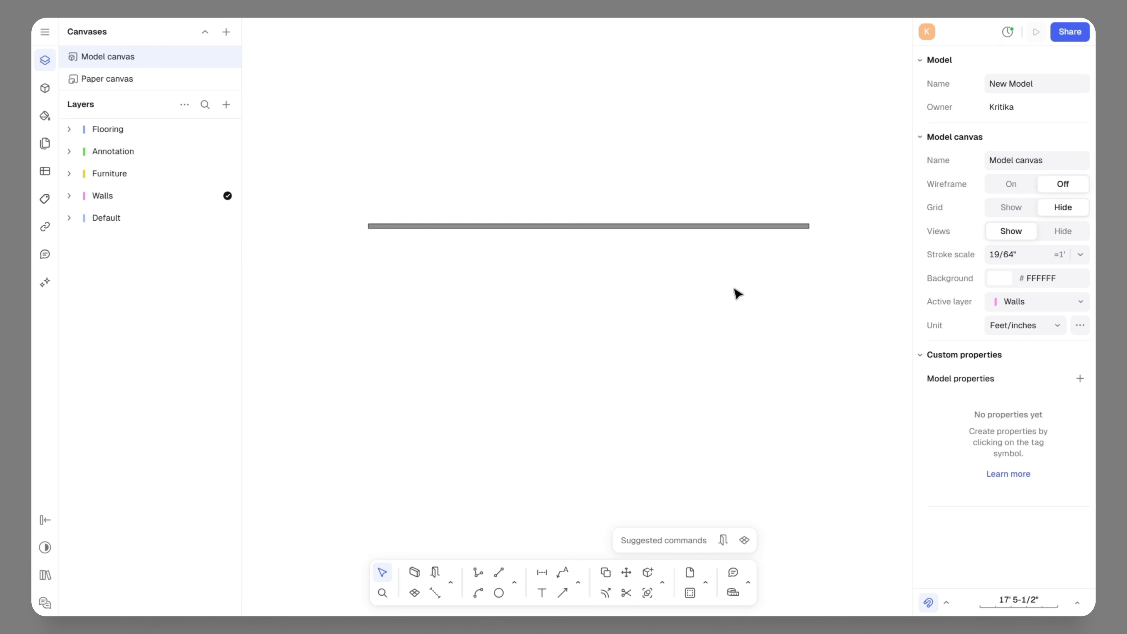
scroll(706, 261, "up", 3)
scroll(601, 247, "down", 1)
left_click(597, 244)
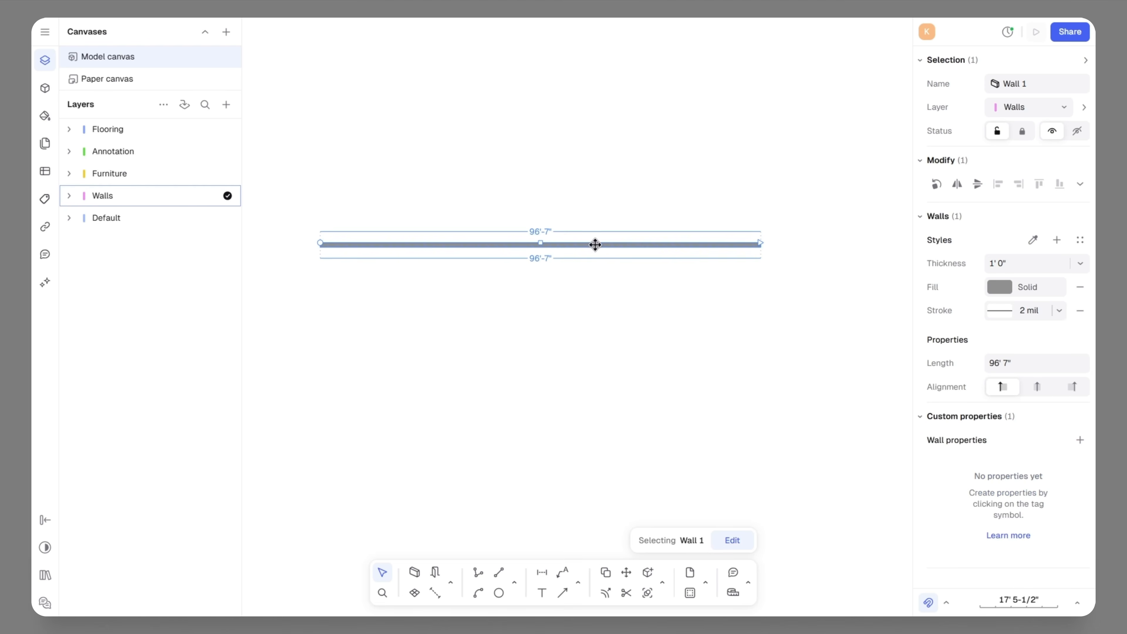
left_click(577, 298)
scroll(503, 262, "up", 2)
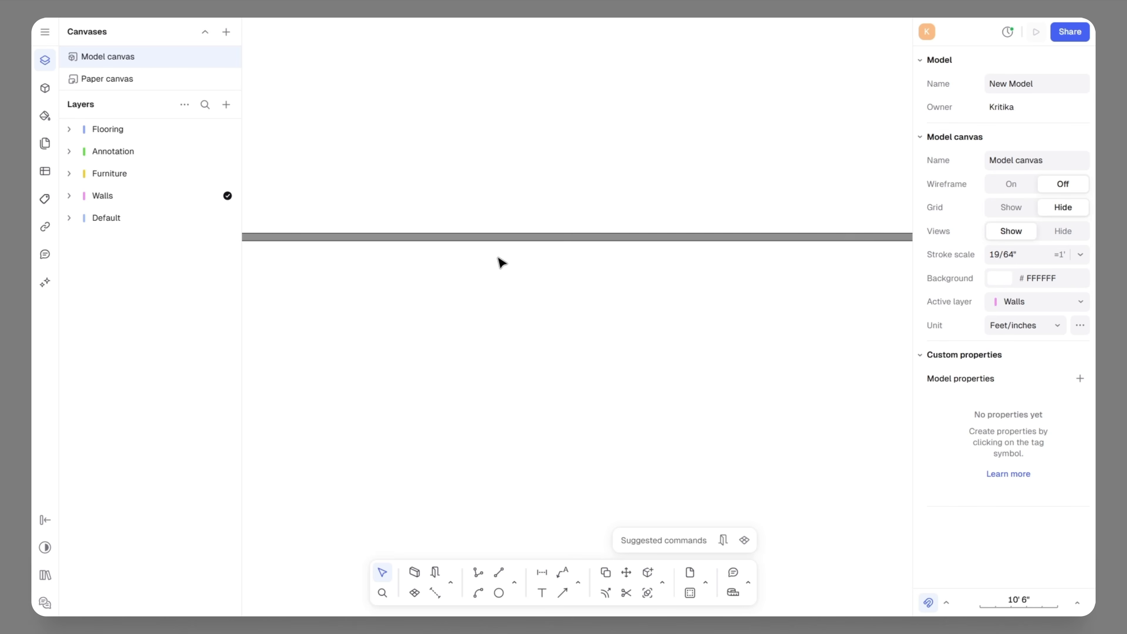
scroll(533, 275, "down", 2)
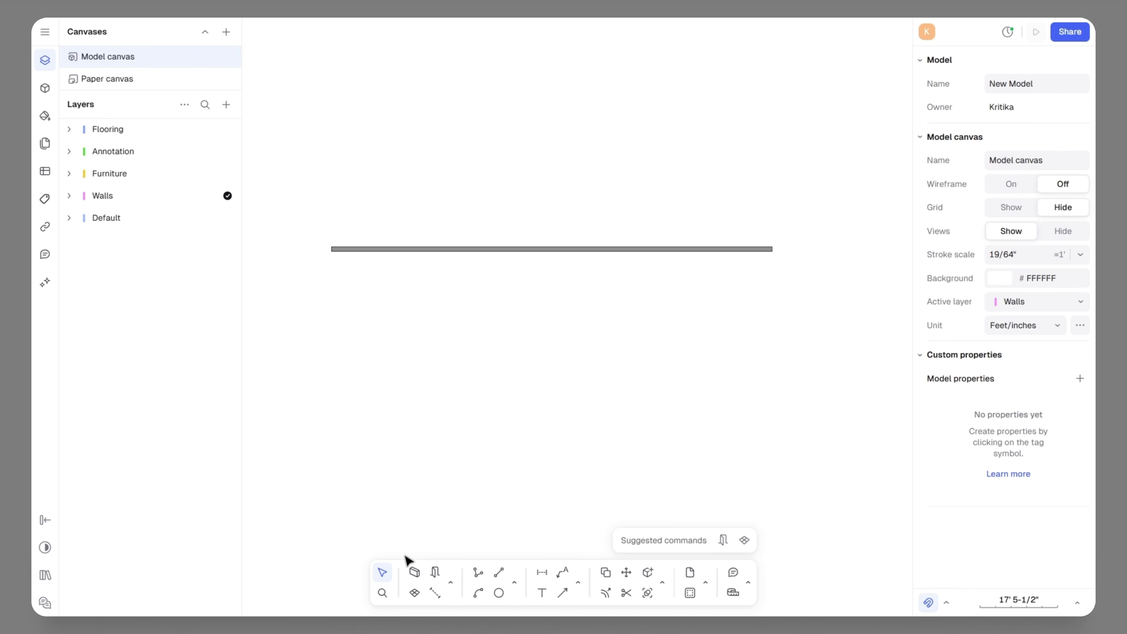
- Draw three connected walls from the horizontal wall's right end, down, left and back up to it, enclosing a rectangular room
left_click(414, 572)
left_click(772, 247)
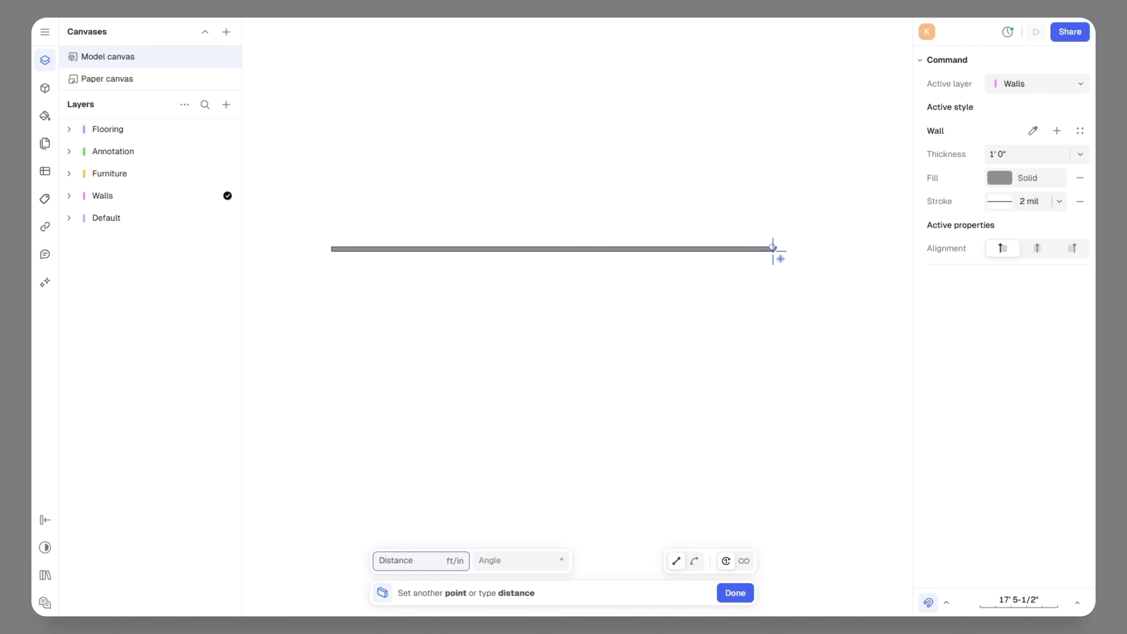
left_click(775, 370)
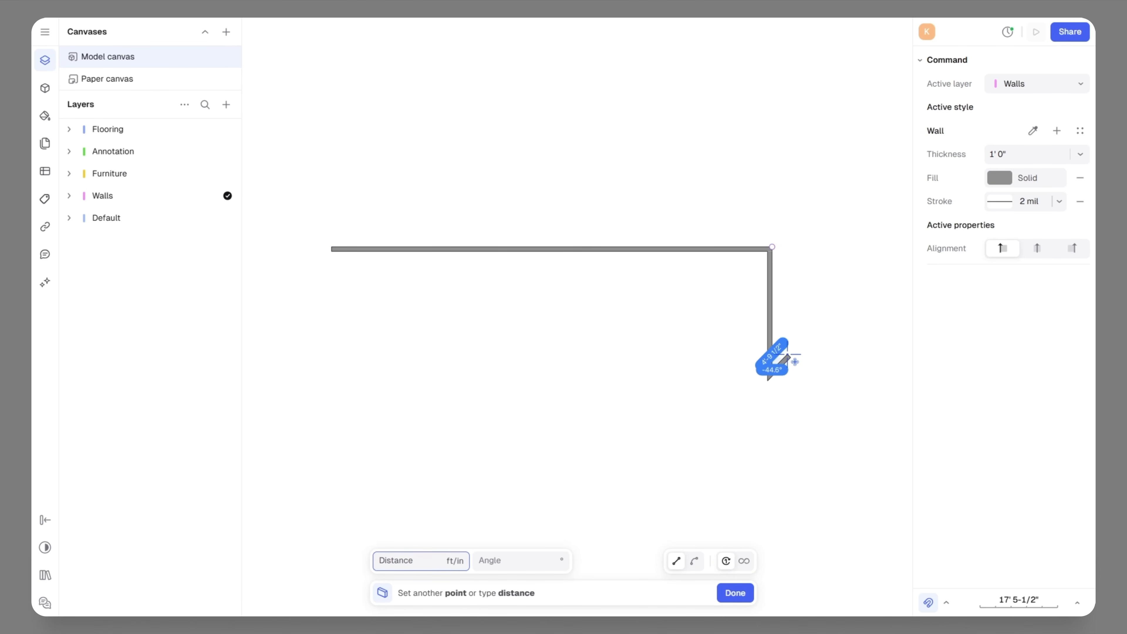
left_click(634, 370)
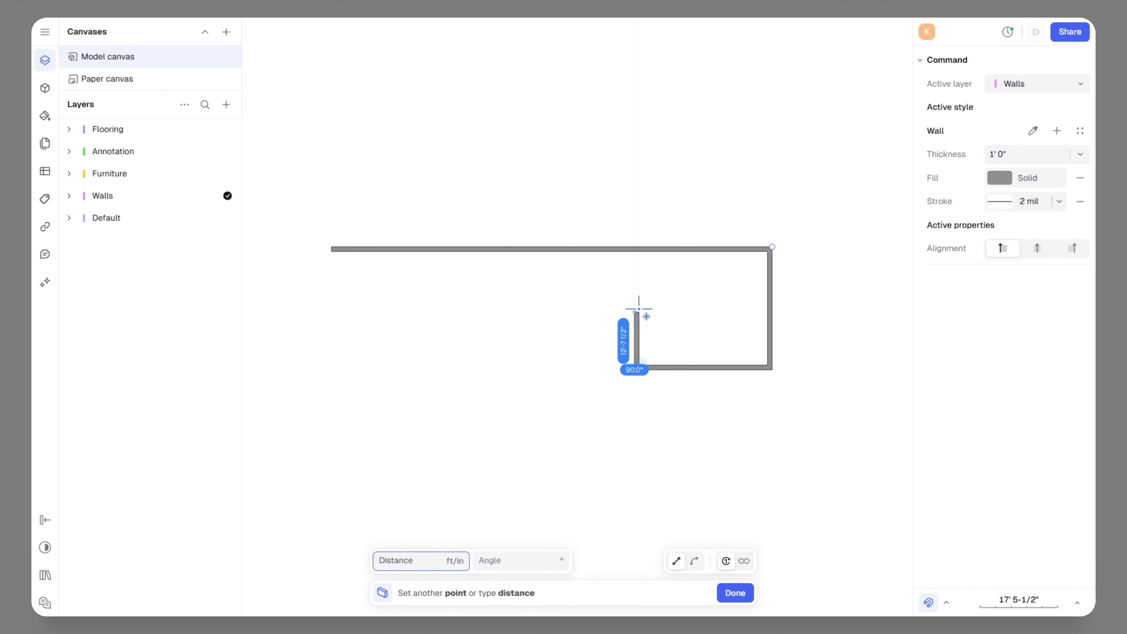
left_click(634, 248)
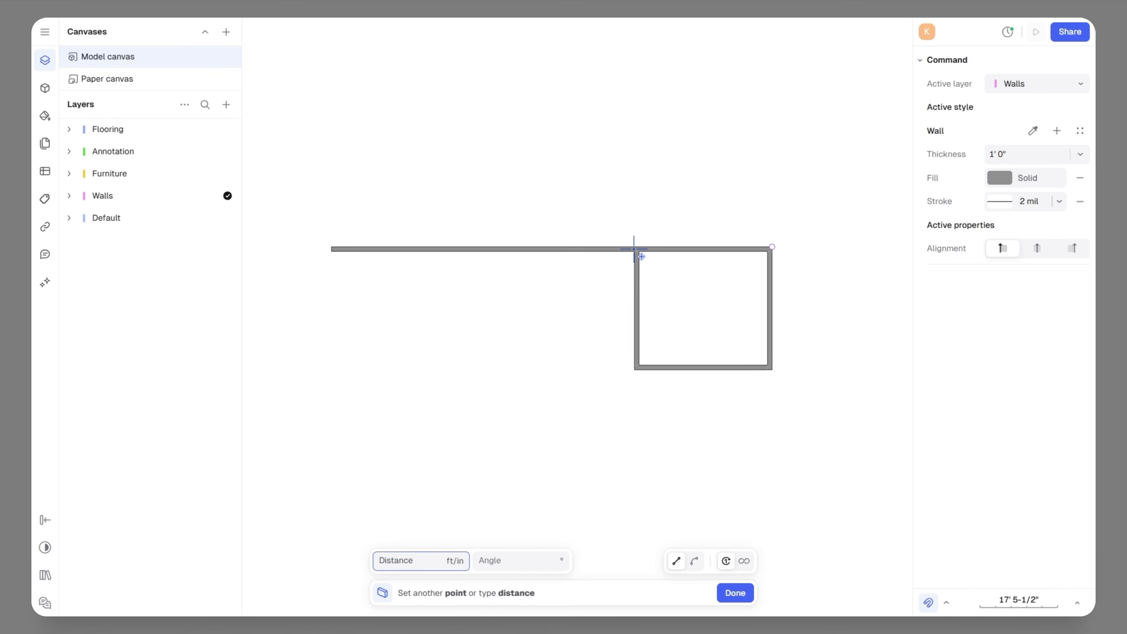
- Finish the wall command and place a horizontal guideline along the inner face of the long top wall
key("Escape")
left_click(592, 376)
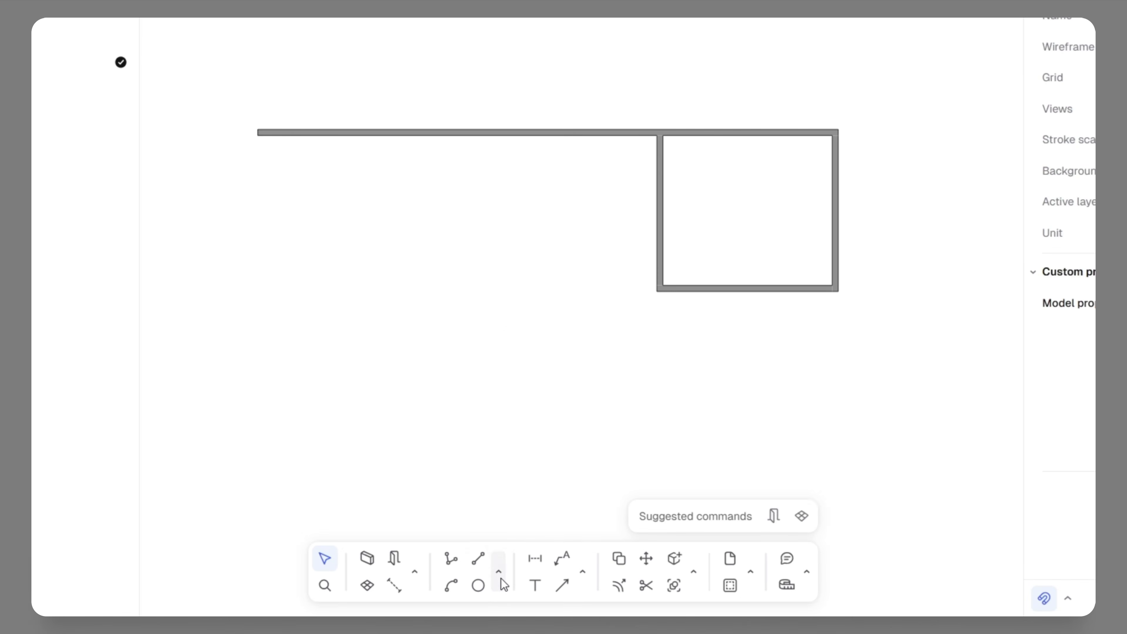
left_click(501, 579)
left_click(550, 530)
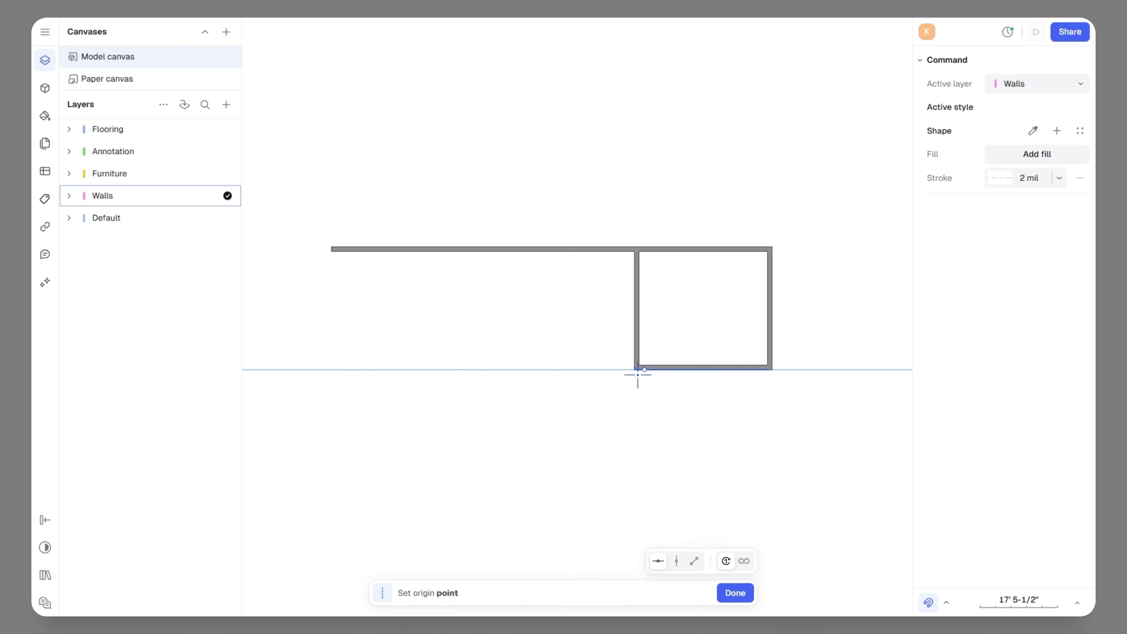
scroll(632, 371, "up", 3)
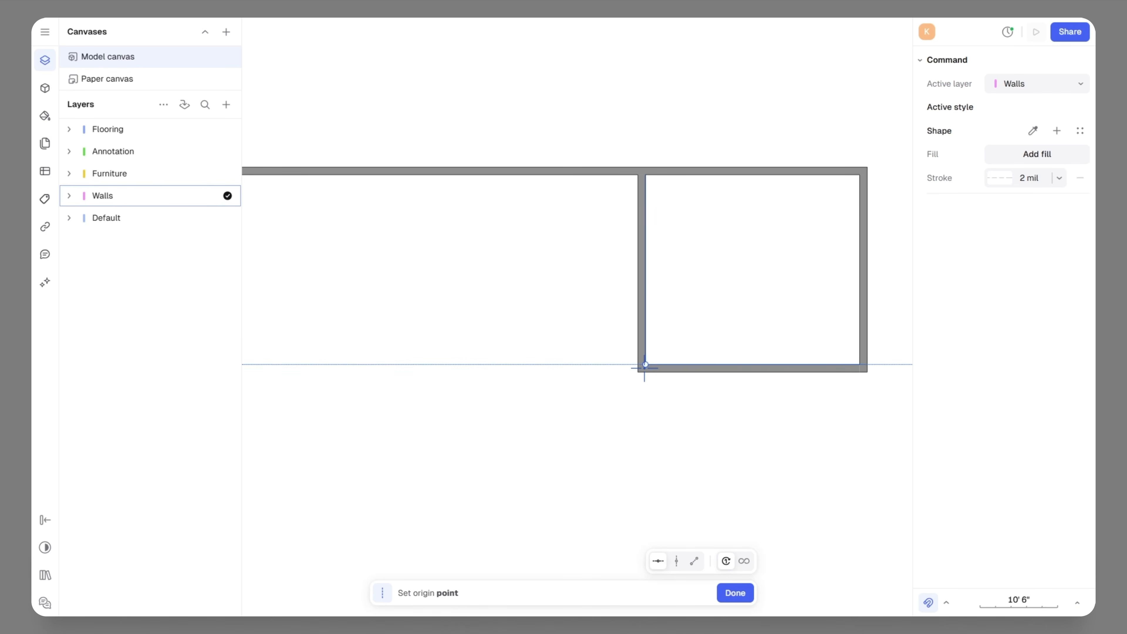
left_click(657, 177)
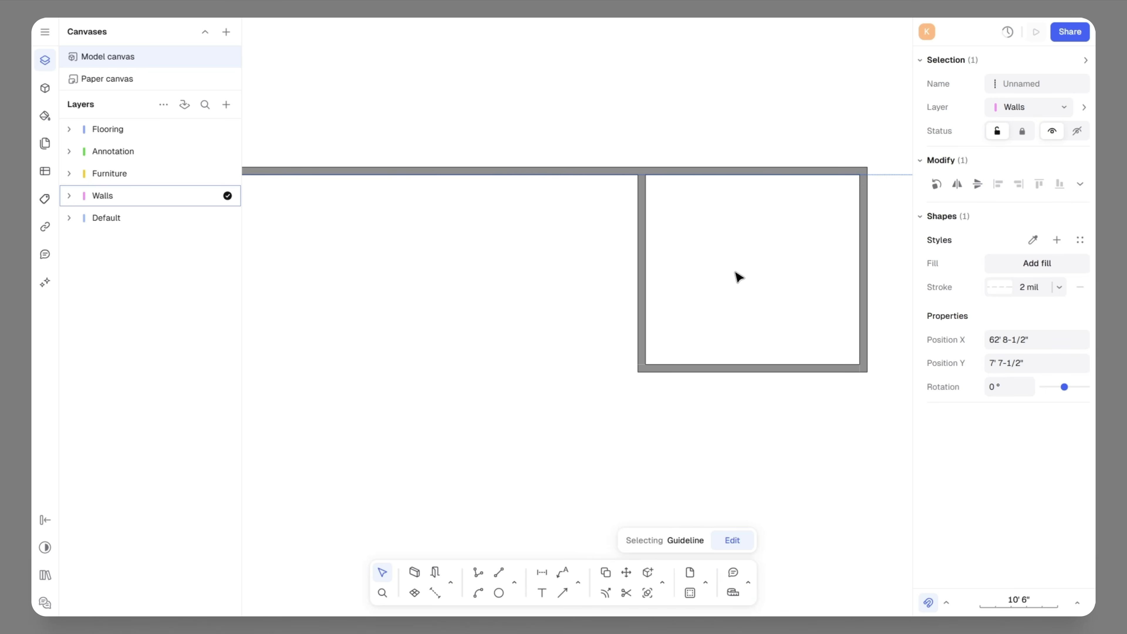
- Offset the horizontal guideline 24 ft downward, towards the room's bottom wall
scroll(690, 292, "down", 3)
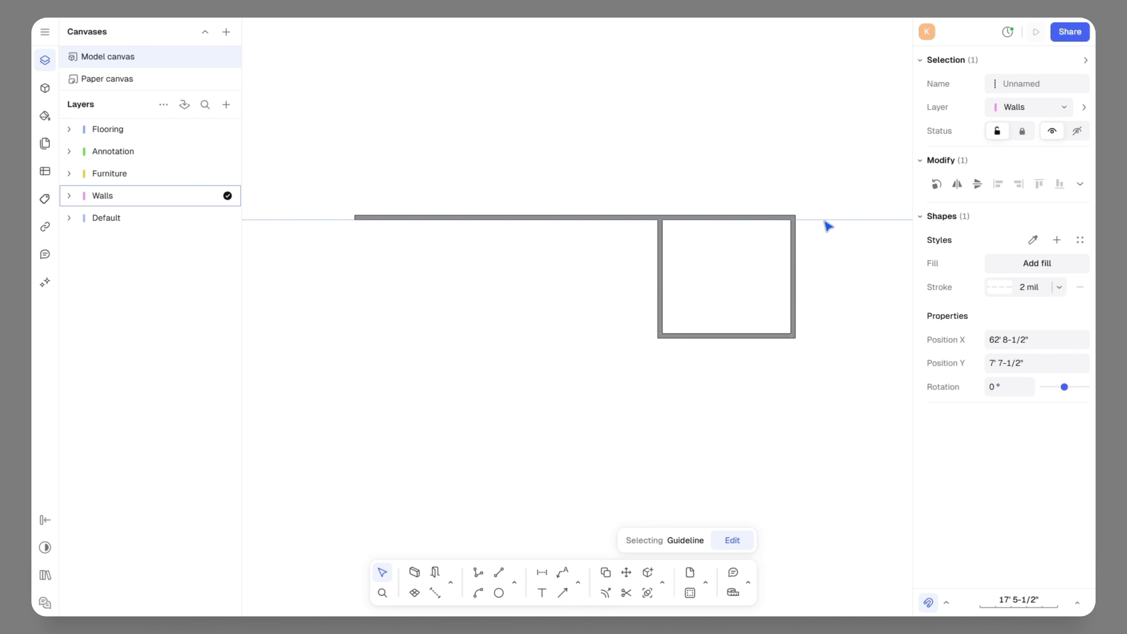
left_click(663, 582)
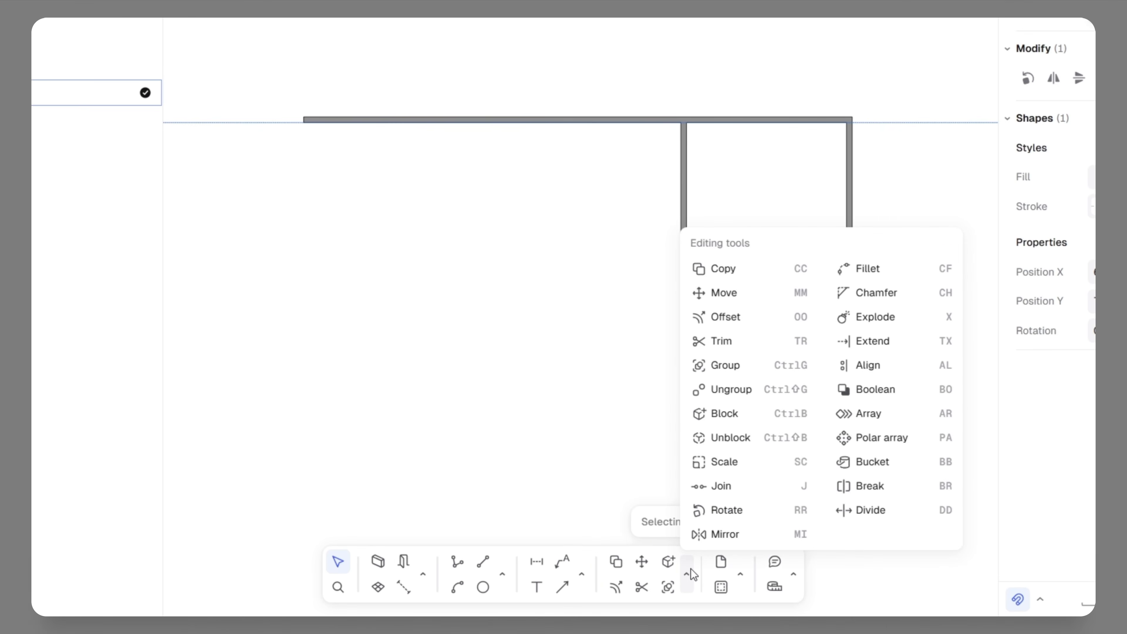
left_click(728, 318)
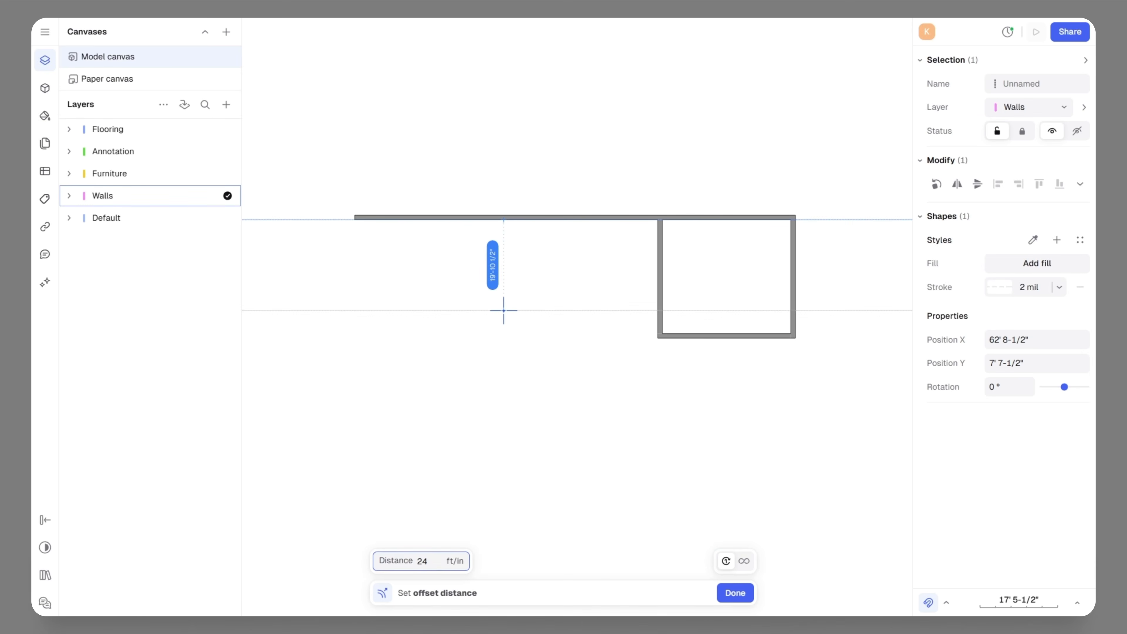
key("Return")
left_click(595, 356)
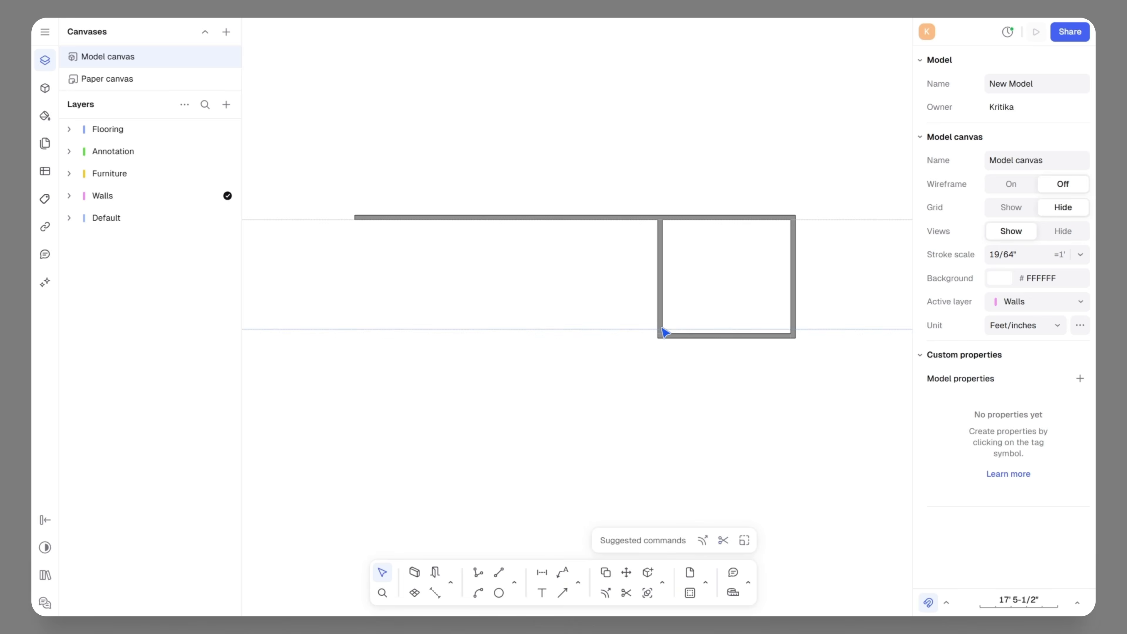
- Move the room's bottom wall up so its inner face meets the lower guideline
scroll(665, 332, "up", 10)
left_click(731, 370)
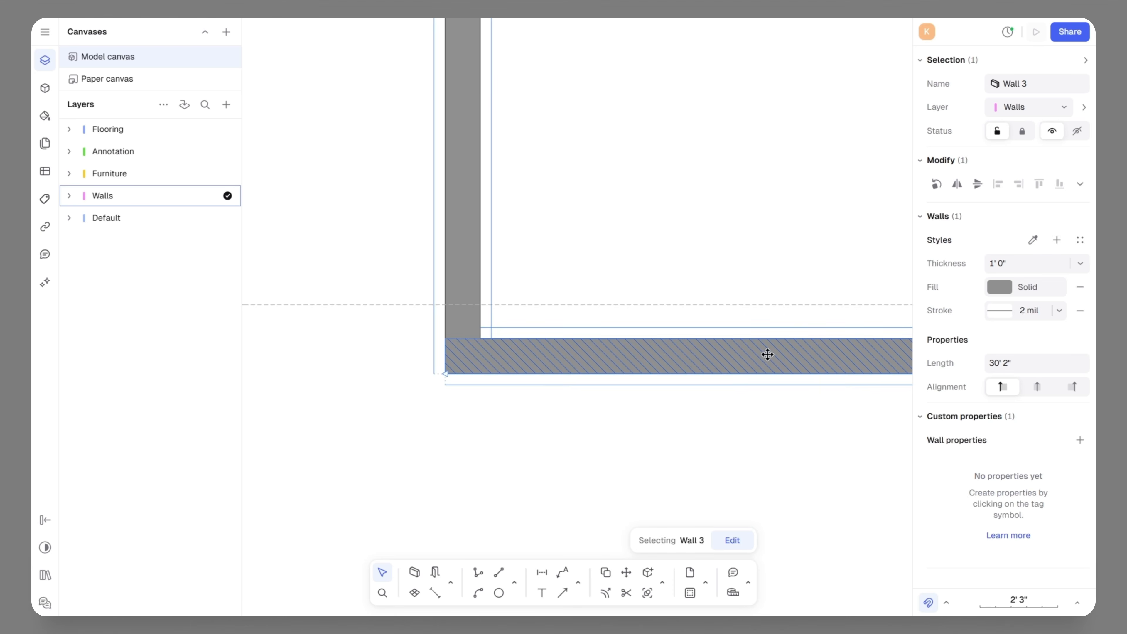
left_click_drag(768, 355, 767, 323)
scroll(351, 422, "down", 8)
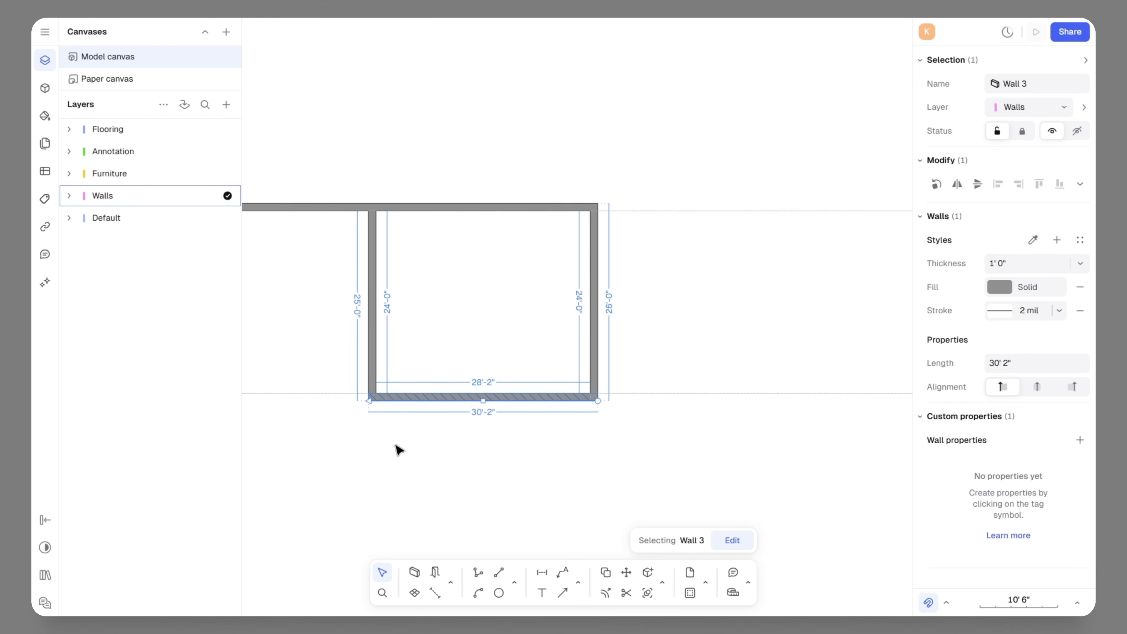
left_click(673, 450)
scroll(737, 417, "down", 4)
mouse_move(486, 436)
middle_mouse_down()
mouse_move(732, 424)
mouse_move(491, 434)
middle_mouse_up()
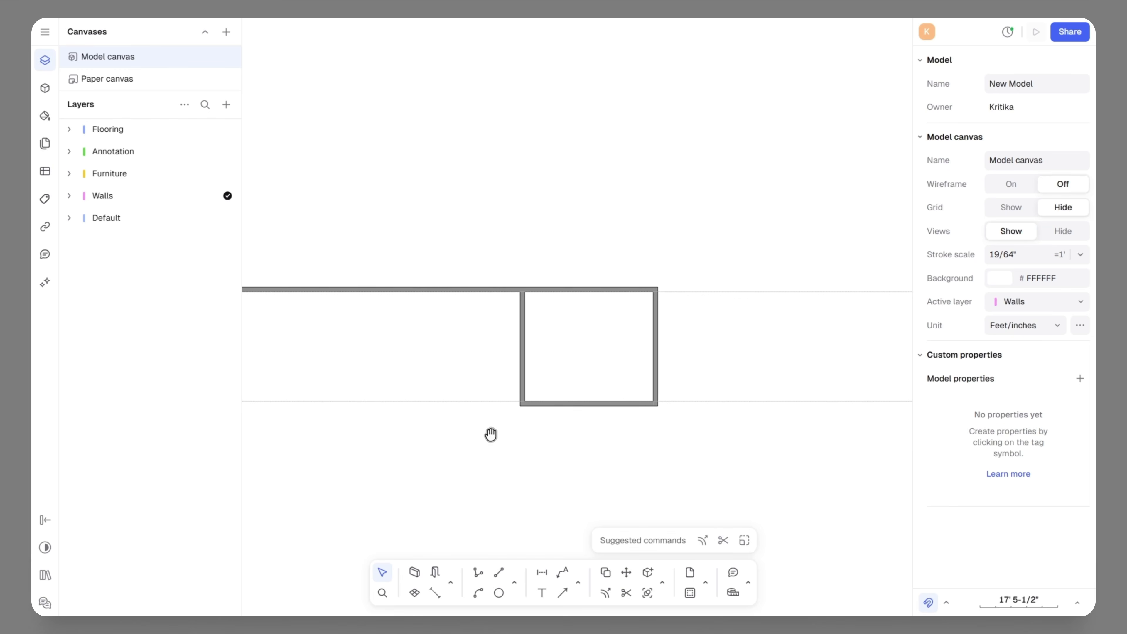
- Change the room's right wall from a solid fill to a hatch with the Double Oblique pattern
scroll(496, 410, "up", 3)
left_click(764, 293)
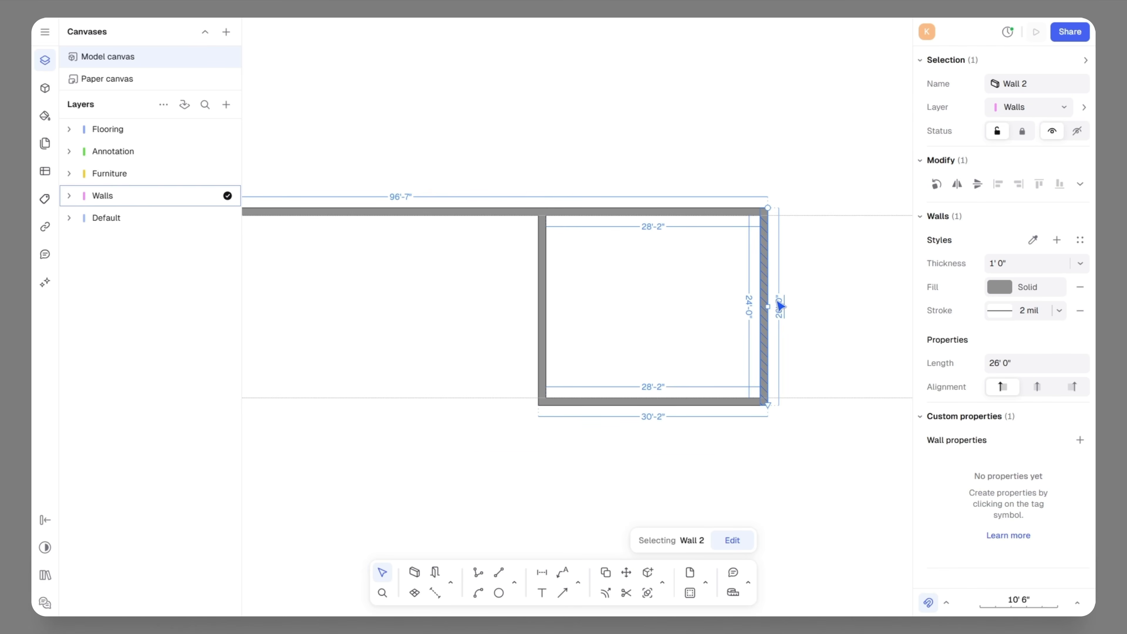
left_click(999, 287)
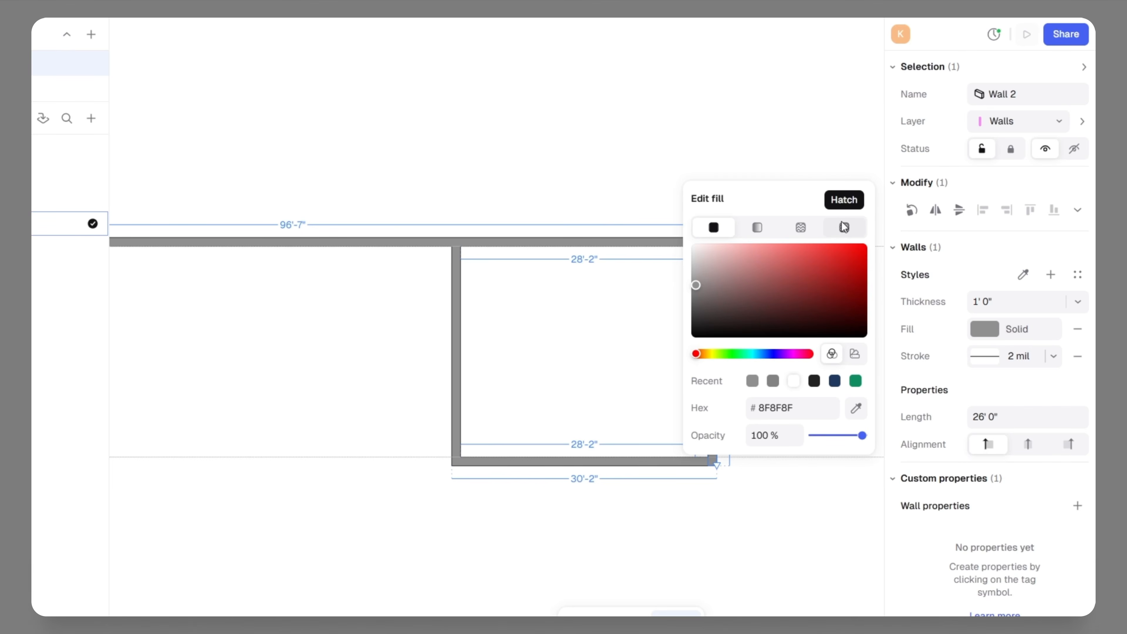
left_click(844, 226)
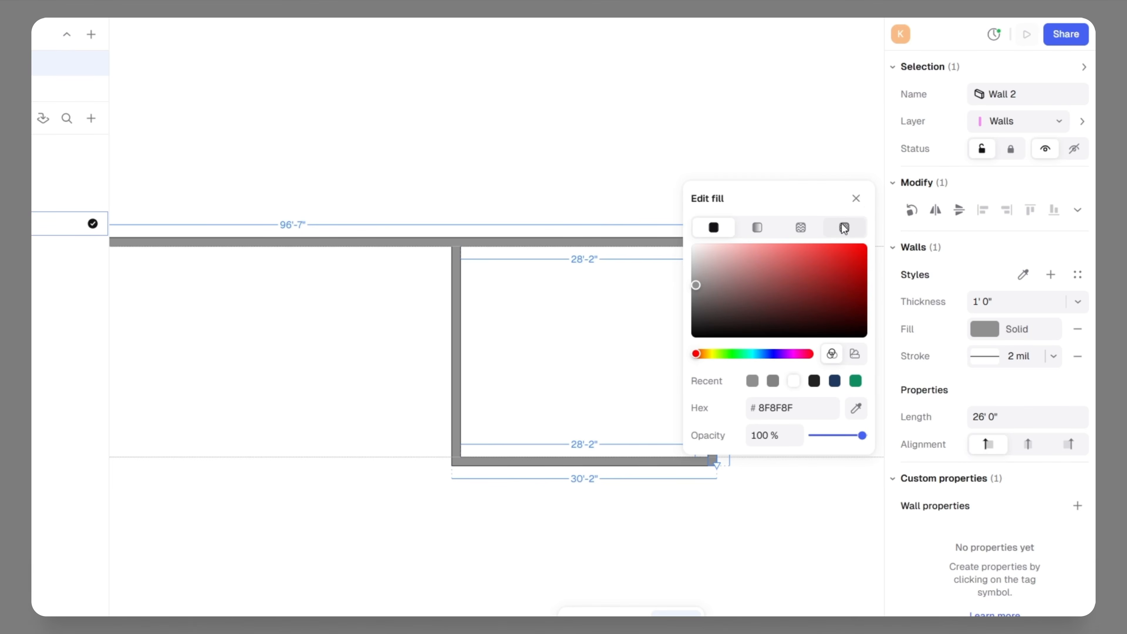
scroll(759, 251, "down", 5)
scroll(760, 252, "up", 2)
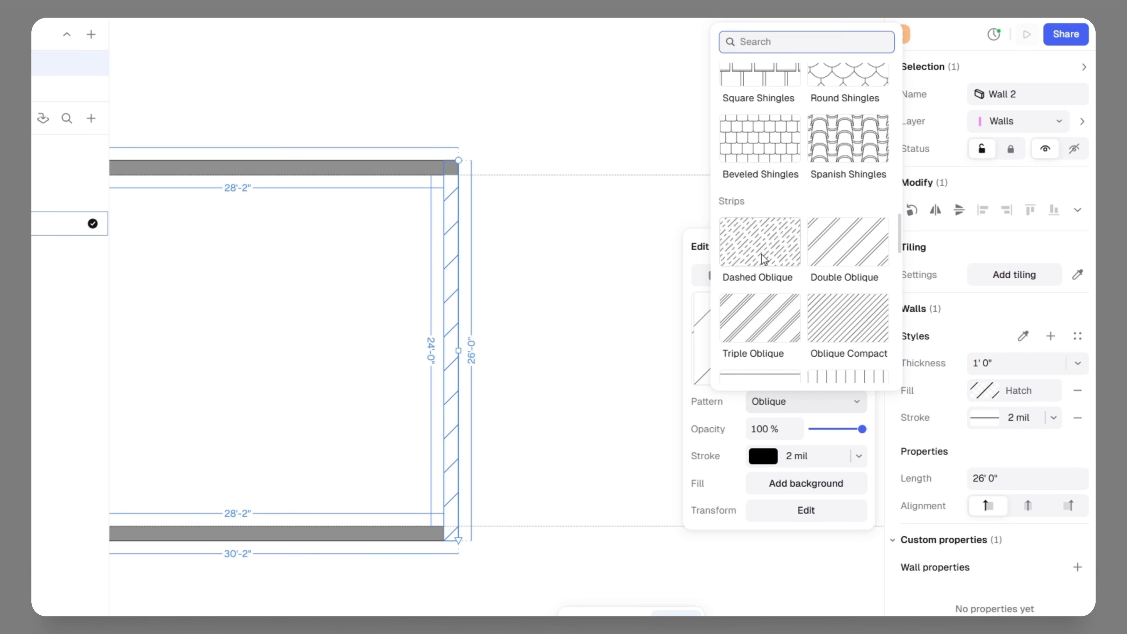
left_click(828, 255)
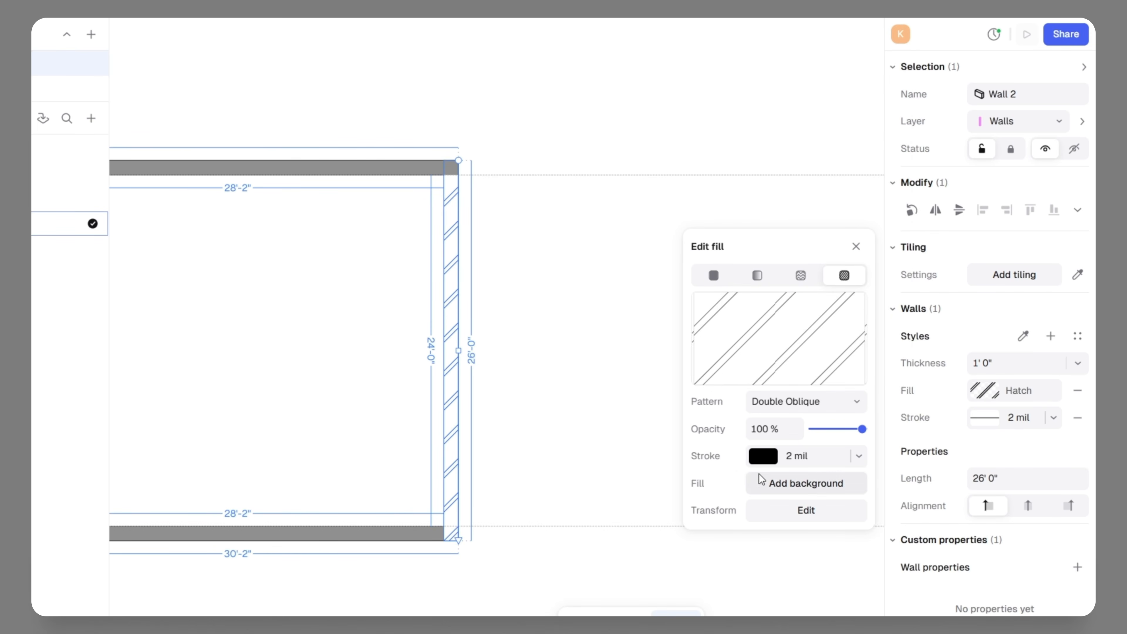
- Scale the right wall's hatch to 0.5 and add a light grey background behind it
left_click(792, 511)
left_click(574, 486)
key("BackSpace")
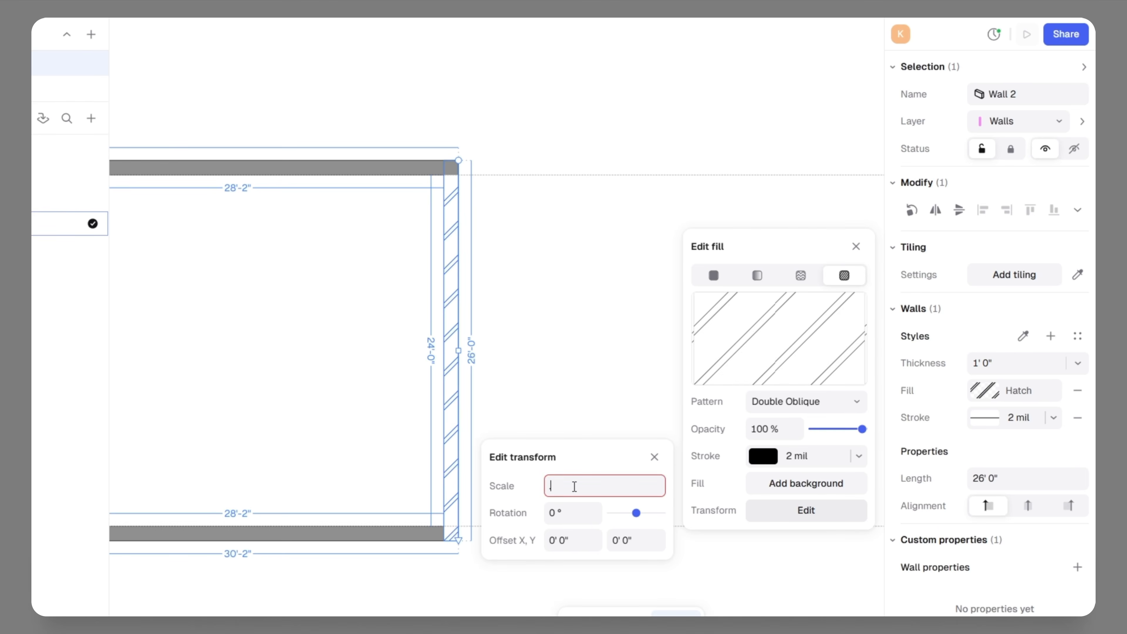
type("0.5")
key("Return")
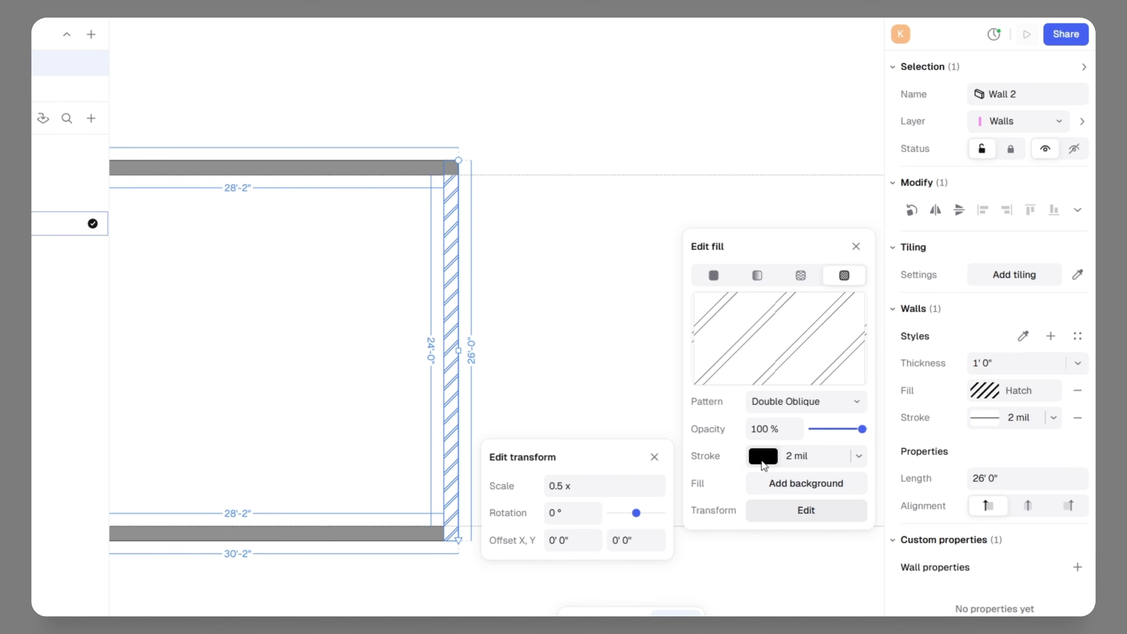
left_click(788, 488)
left_click(856, 246)
left_click(681, 295)
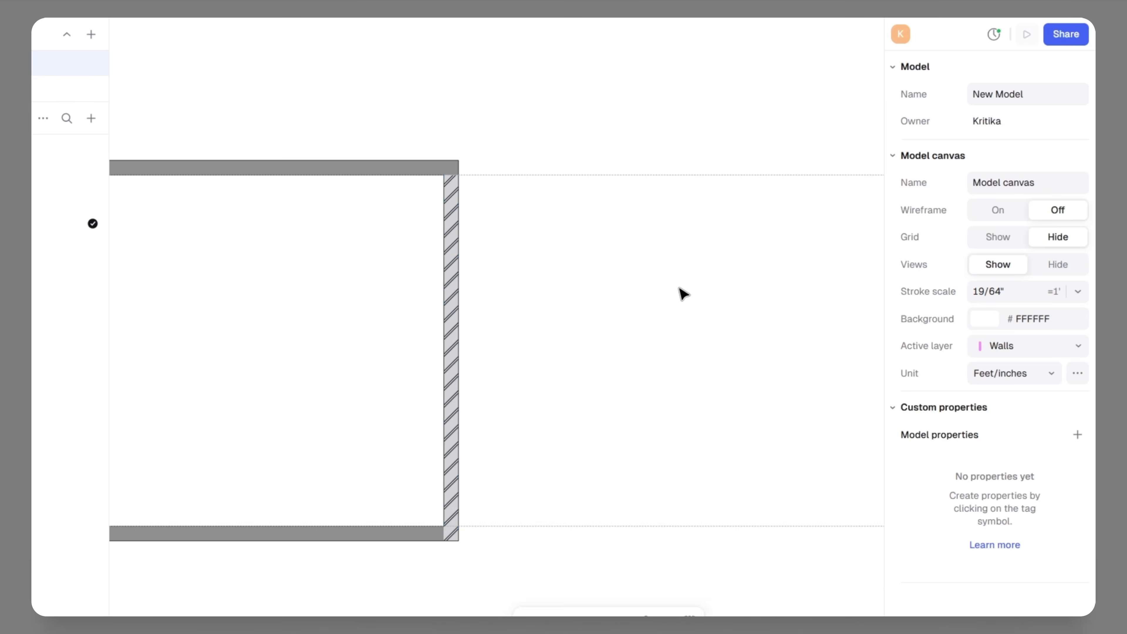
- Set the hatch line colour of the right wall's fill to dark grey, hex 6A6A6A
scroll(606, 312, "down", 5, "ctrl")
scroll(576, 318, "up", 5, "ctrl")
left_click(554, 301)
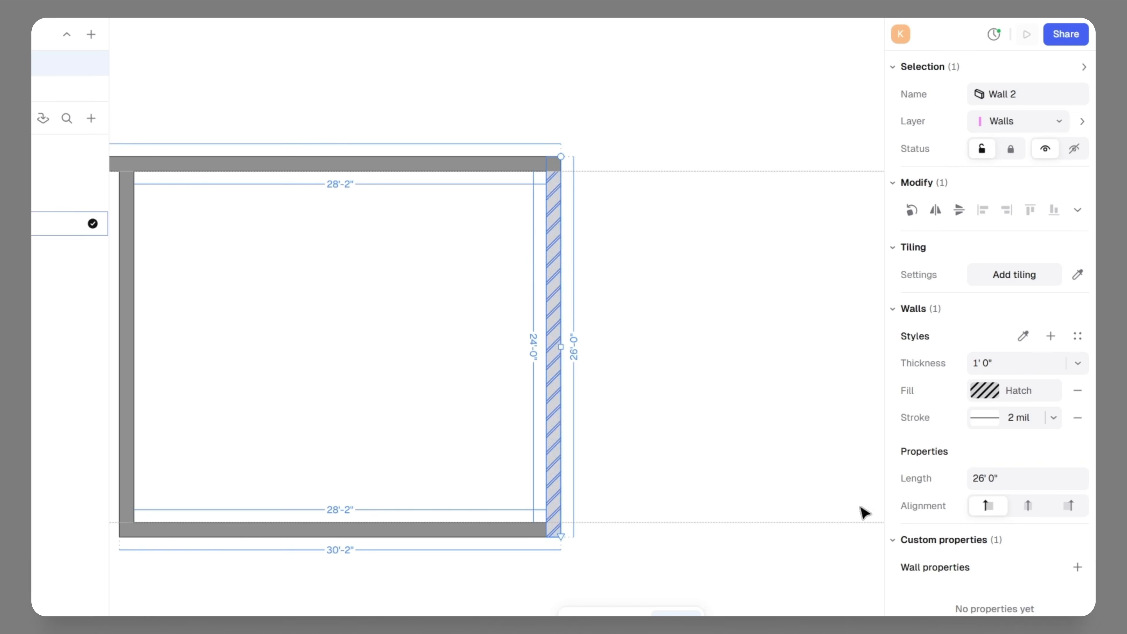
left_click(984, 391)
left_click(763, 455)
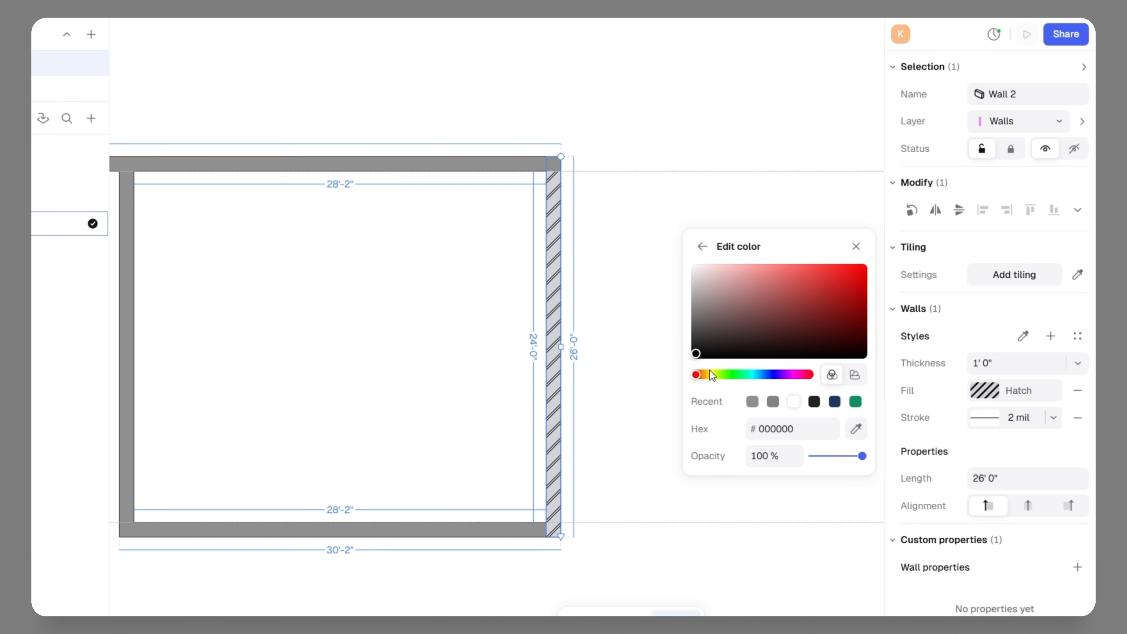
left_click_drag(706, 348, 682, 331)
left_click(689, 319)
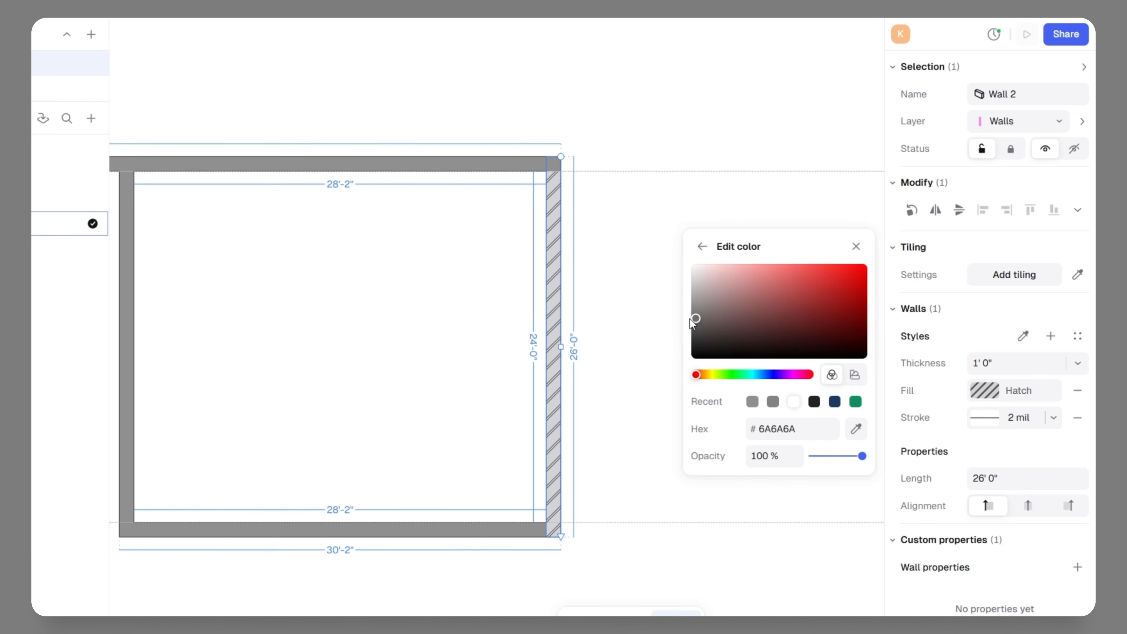
left_click(856, 247)
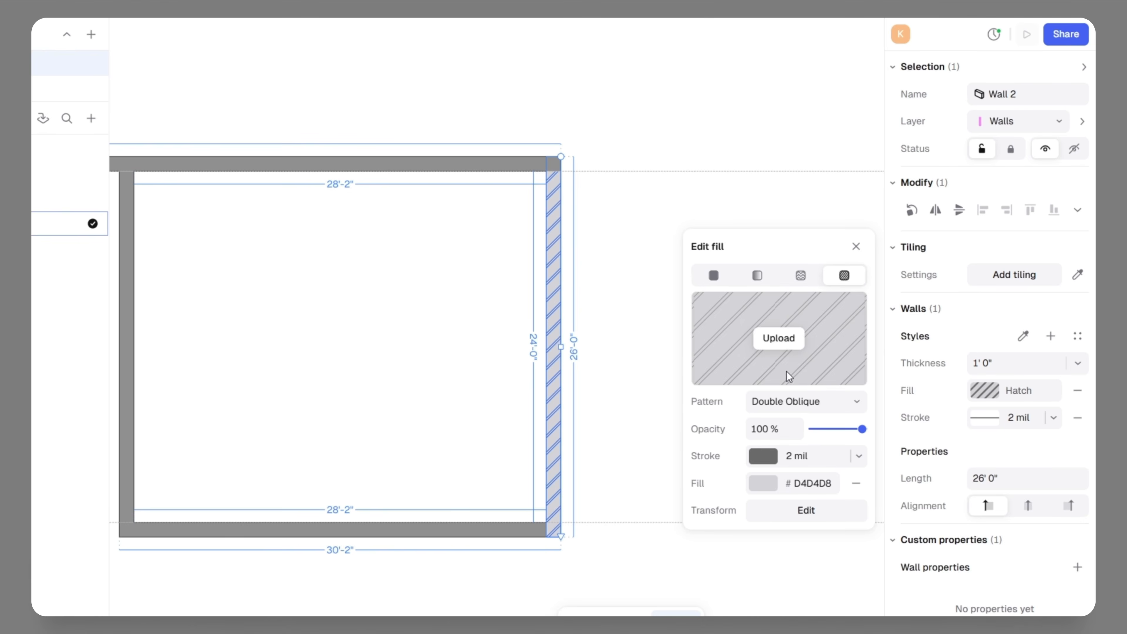
- Switch the right wall's hatch to the Oblique pattern and set its scale to 0.3
left_click(805, 402)
scroll(817, 266, "down", 5)
scroll(817, 264, "up", 5)
left_click(848, 266)
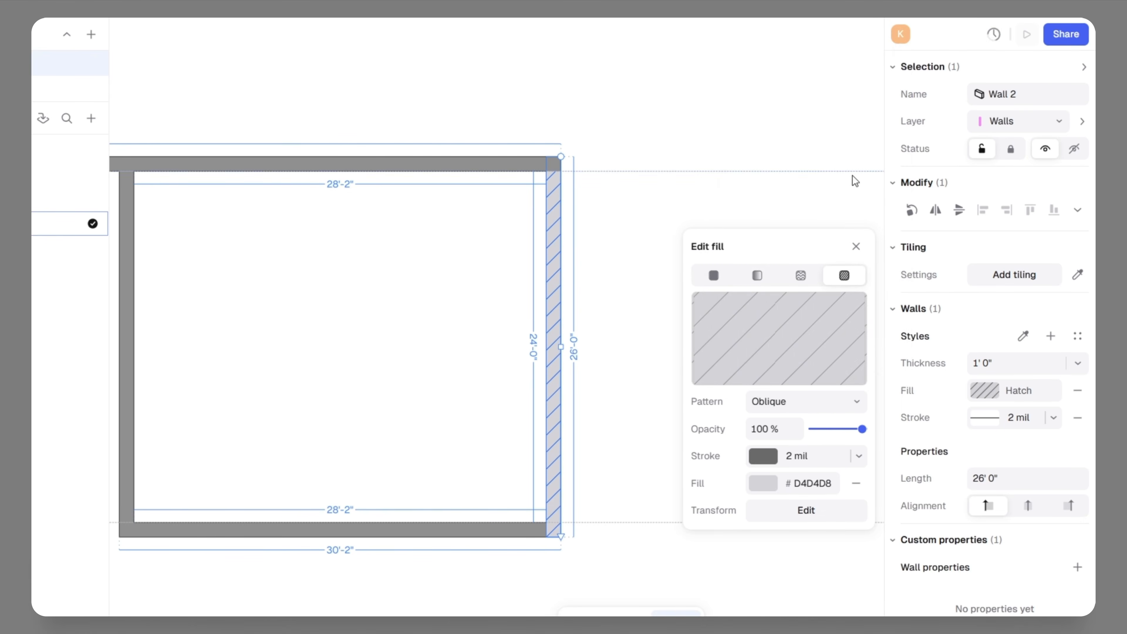
left_click(806, 510)
left_click(582, 486)
type("0.3")
key("Return")
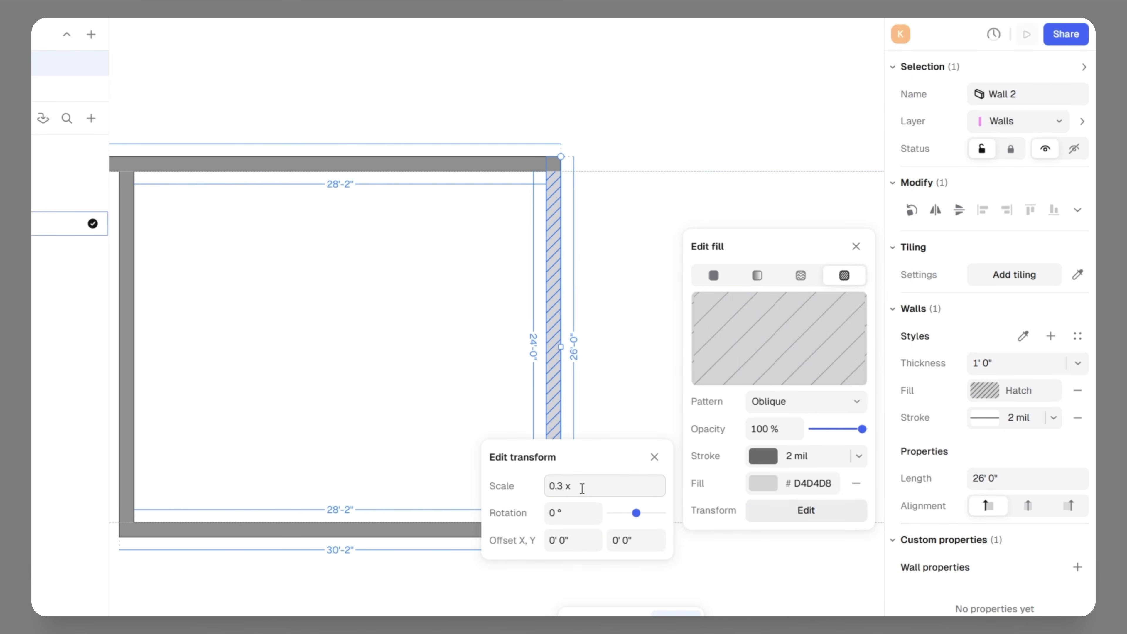
left_click(857, 257)
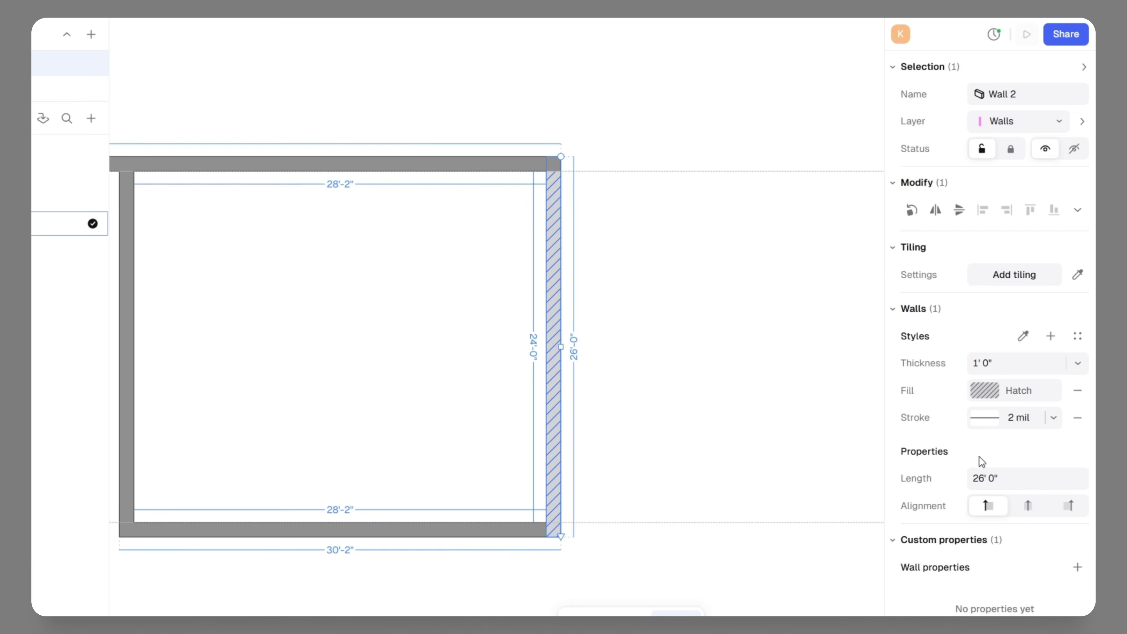
- Set the right wall's outline stroke colour to black, hex 000000, and deselect the wall
left_click(982, 425)
left_click_drag(757, 345, 679, 395)
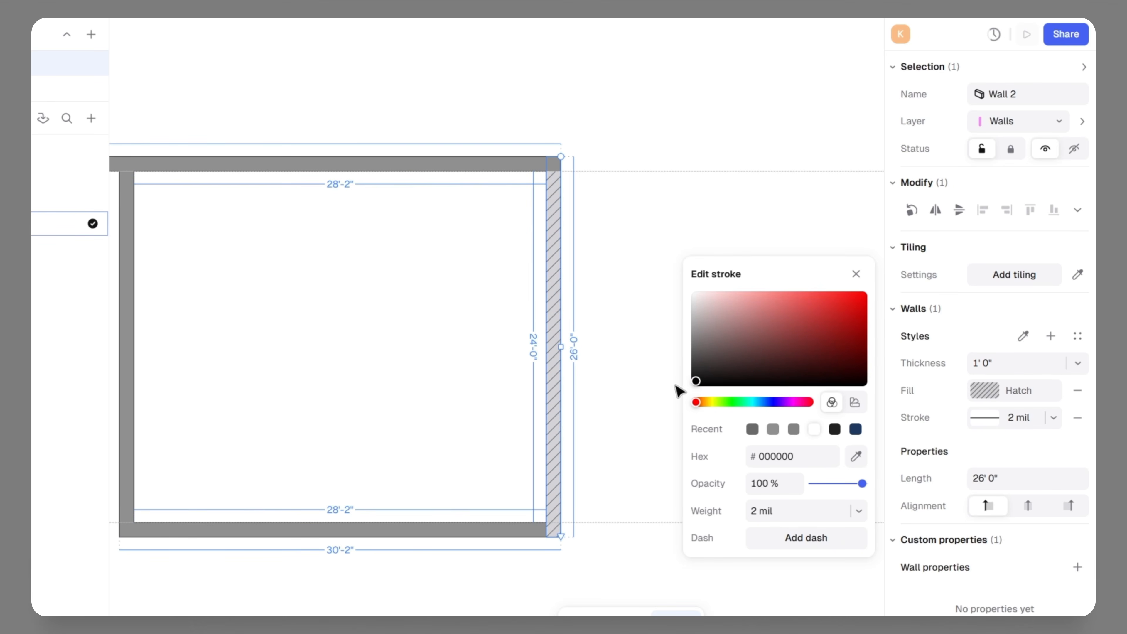
left_click(856, 274)
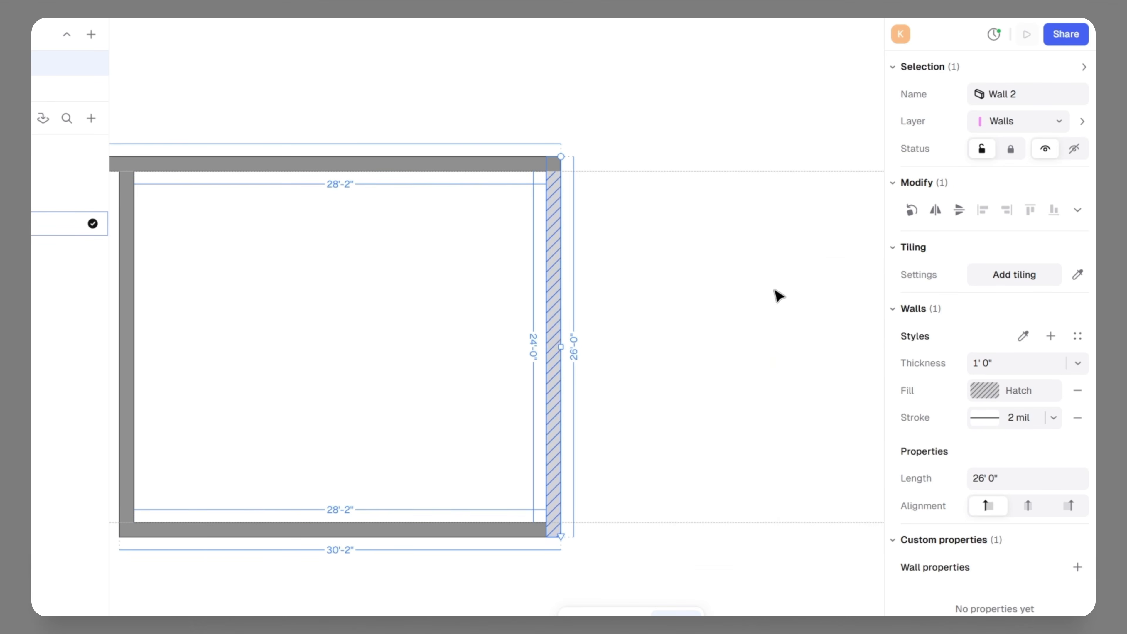
left_click(382, 424)
scroll(698, 308, "left", 5)
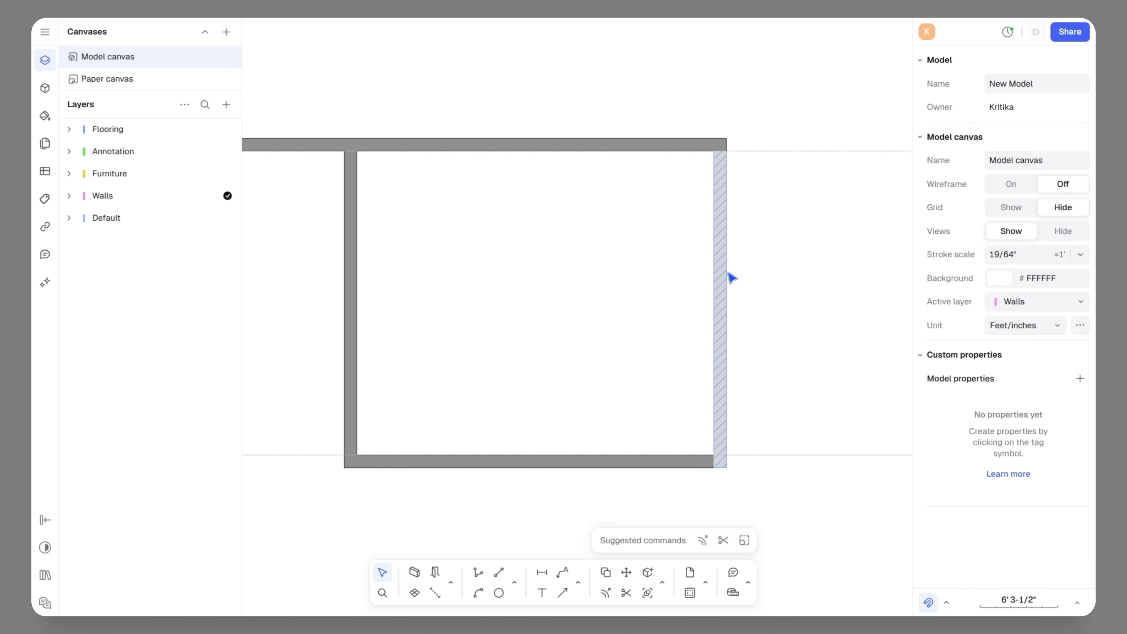
- Save the right wall's hatched appearance as a reusable style named 12" wall
left_click(718, 267)
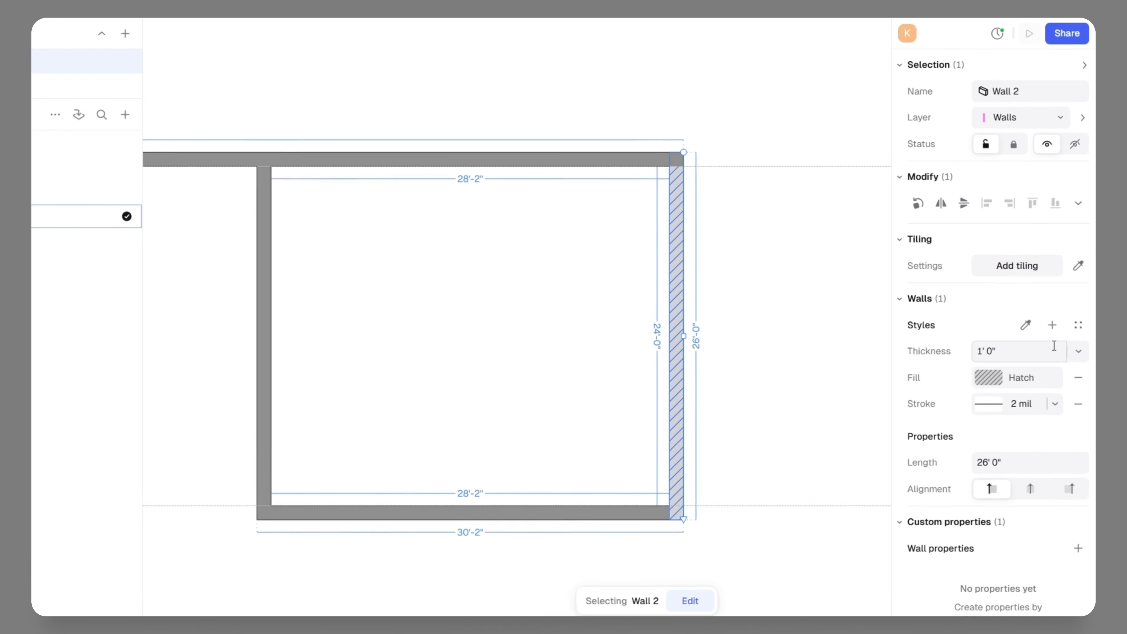
left_click(1057, 293)
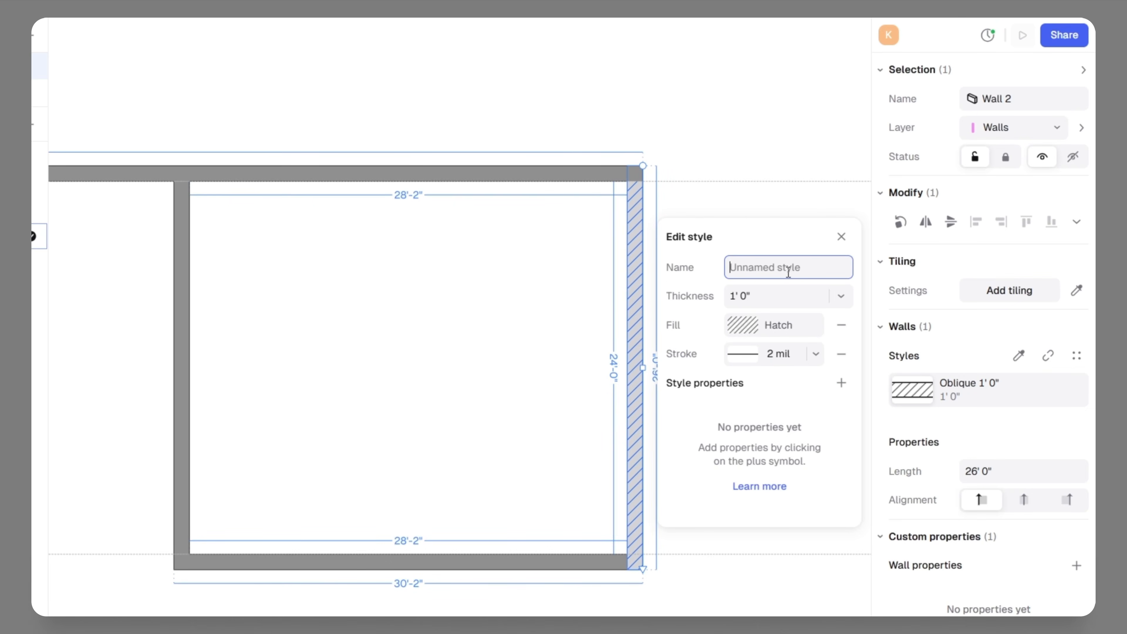
type("12\" wall")
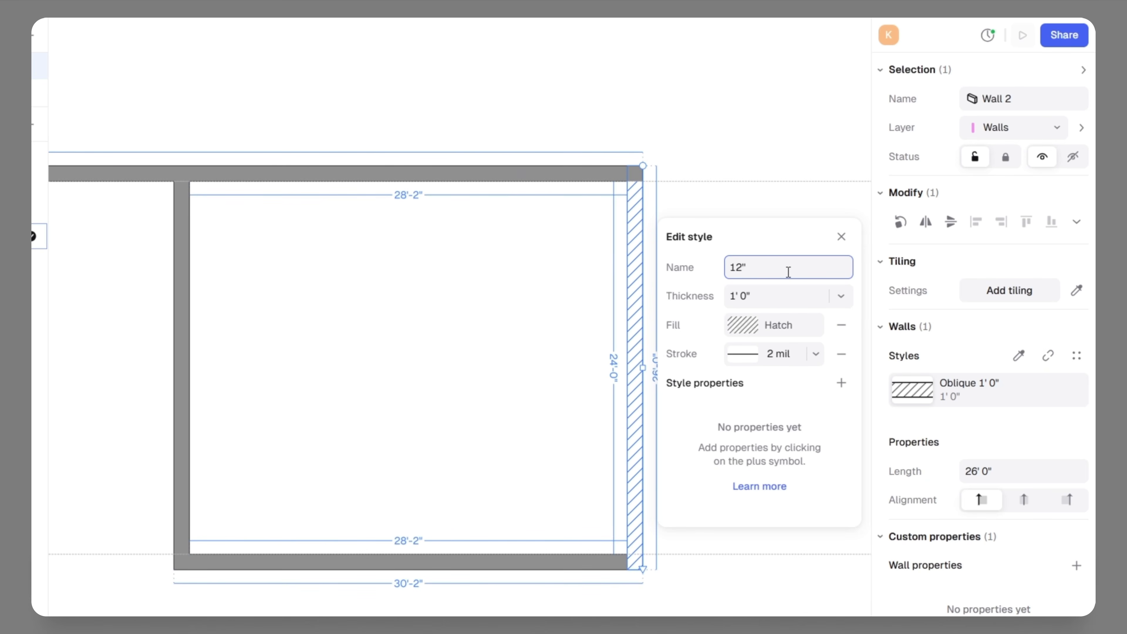
left_click(781, 183)
- Create a reusable style from the long top wall's solid grey appearance, leaving the style unnamed
left_click(545, 175)
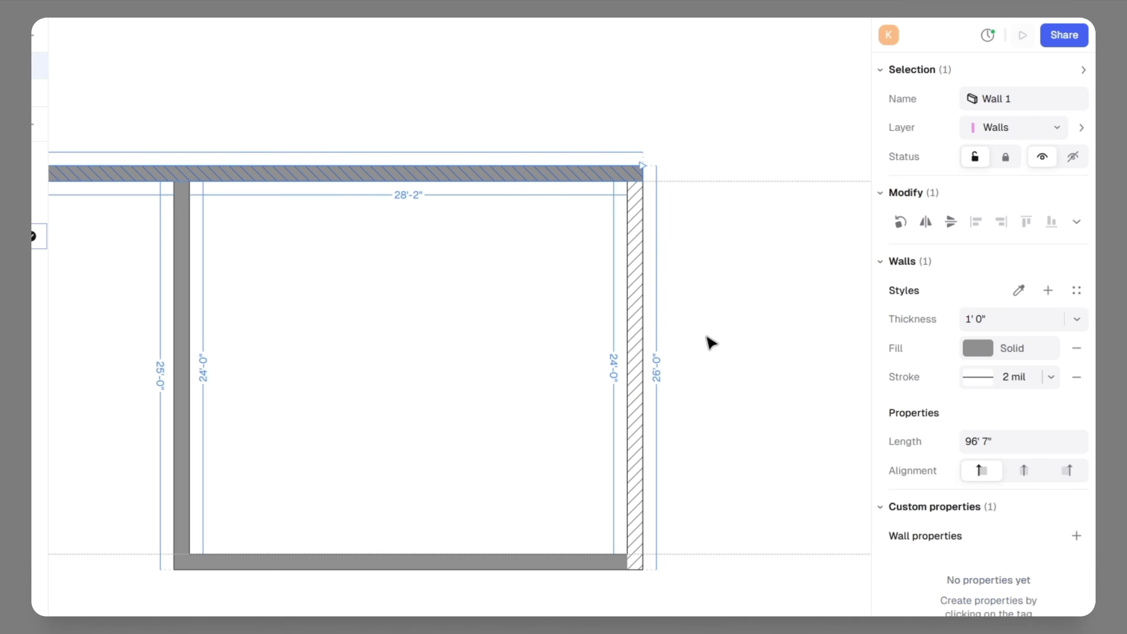
left_click(1048, 290)
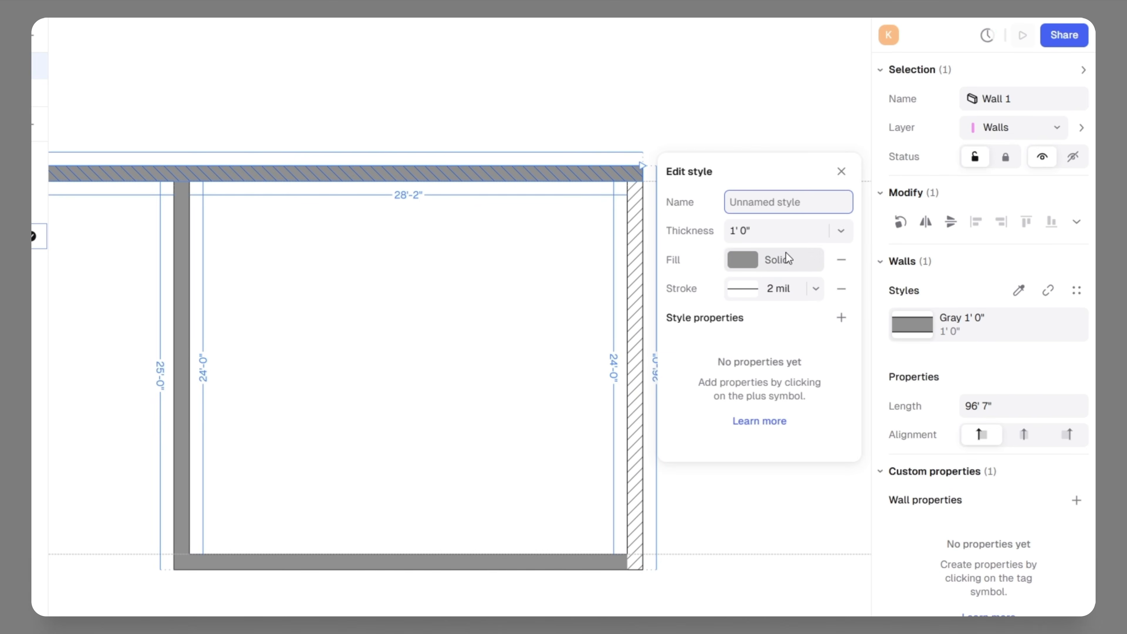
left_click(672, 128)
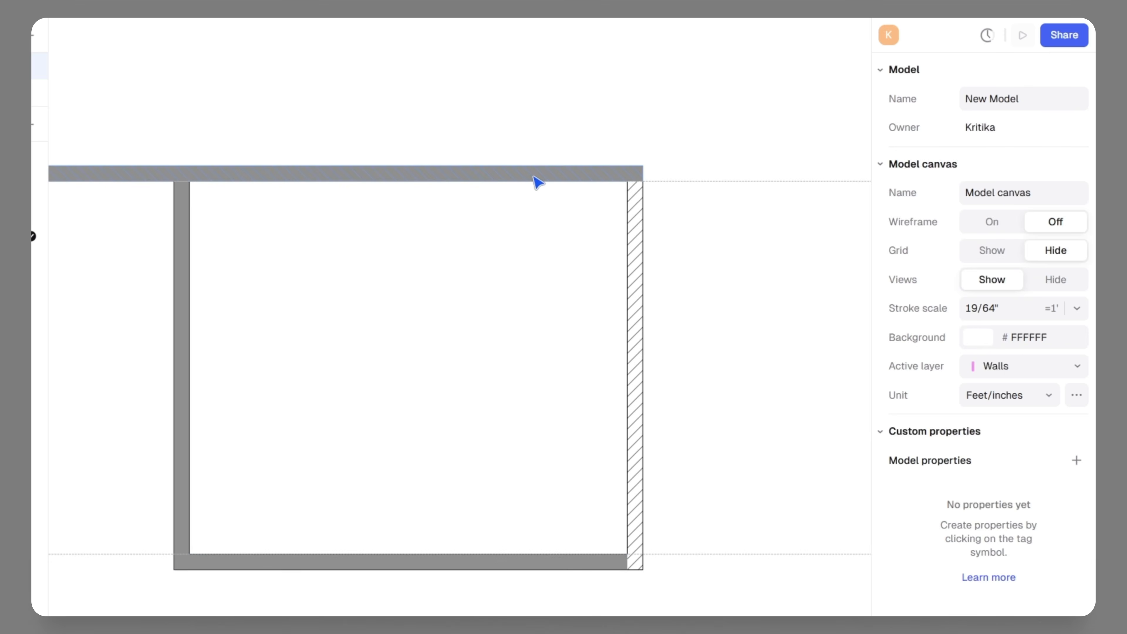
- Apply the saved 12" wall style to the horizontal bottom wall and deselect it
left_click(399, 564)
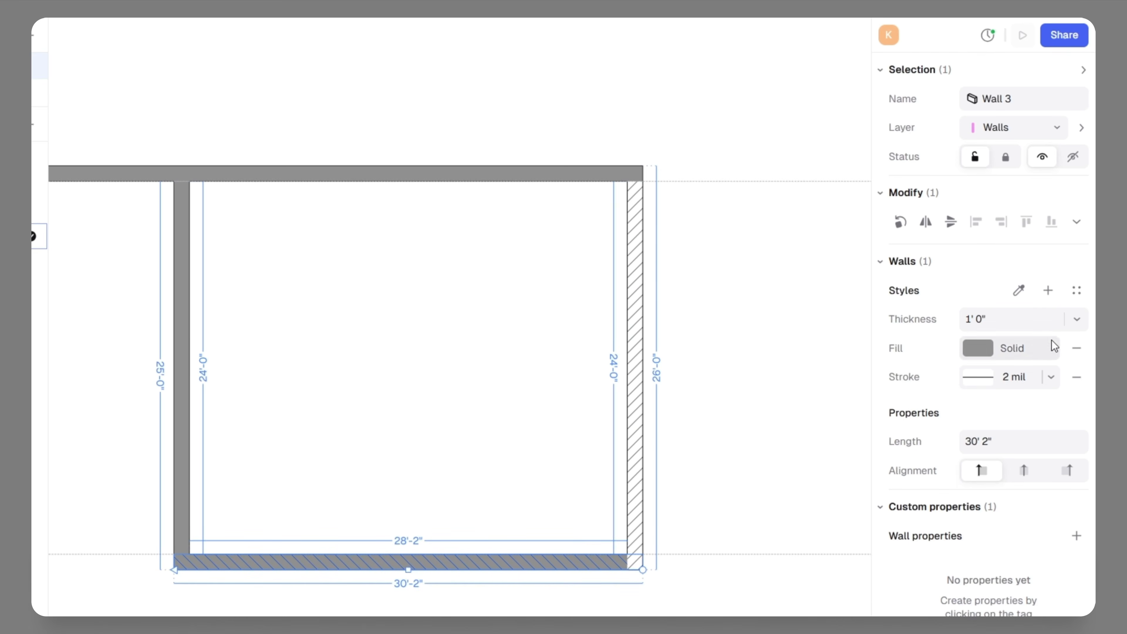
left_click(1077, 291)
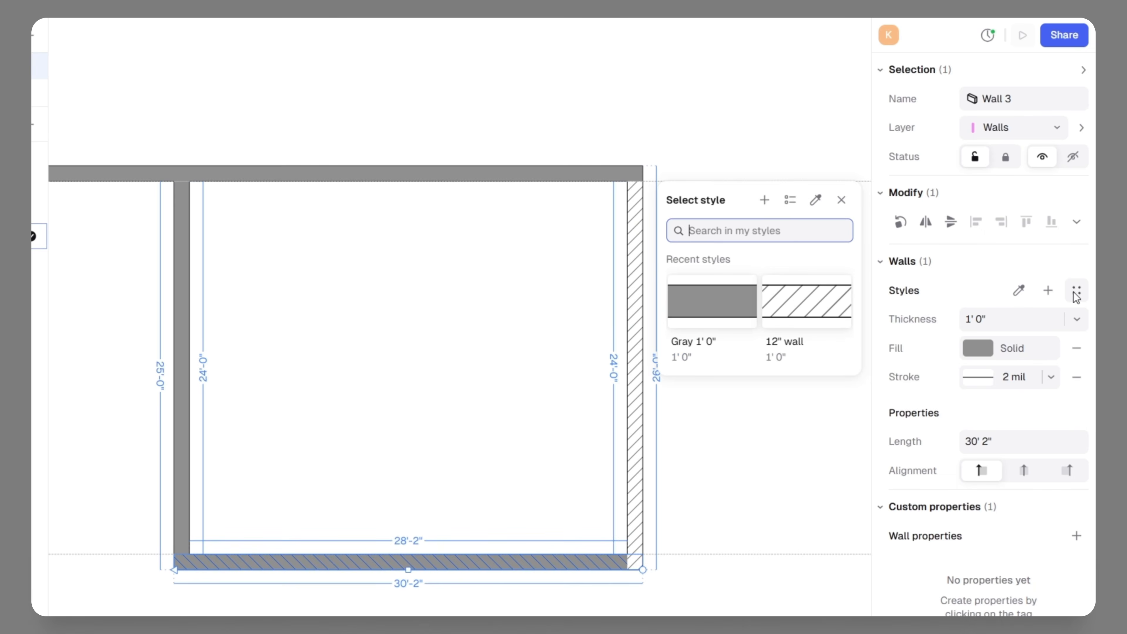
left_click(797, 305)
left_click(716, 436)
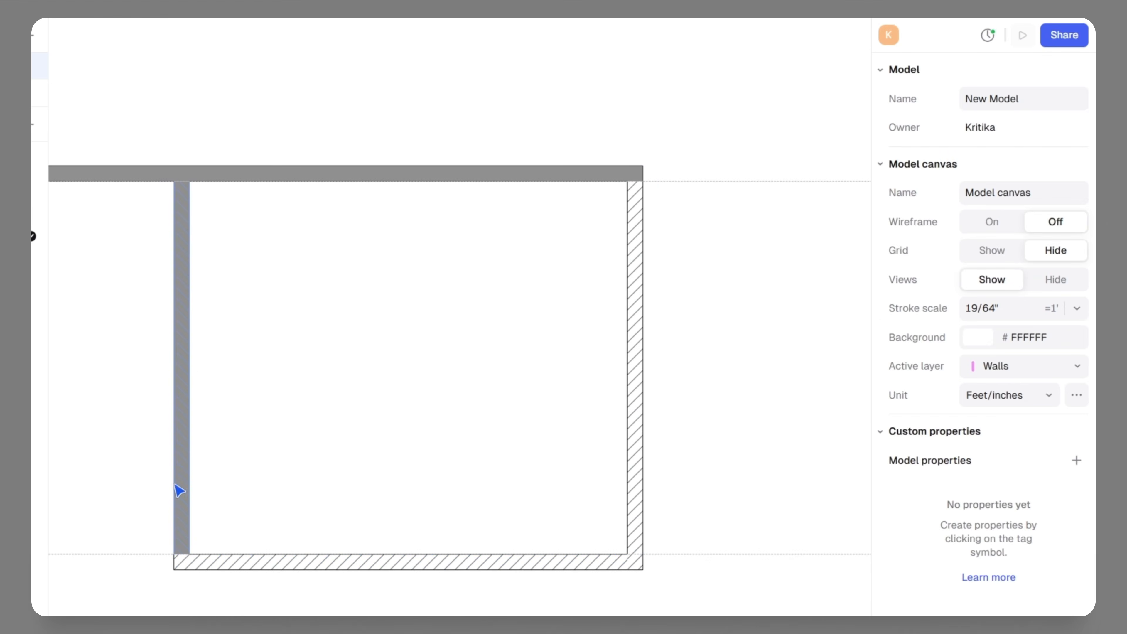
- Apply the saved 12" wall style to the vertical left wall of the room and deselect it
left_click(182, 437)
left_click(1075, 291)
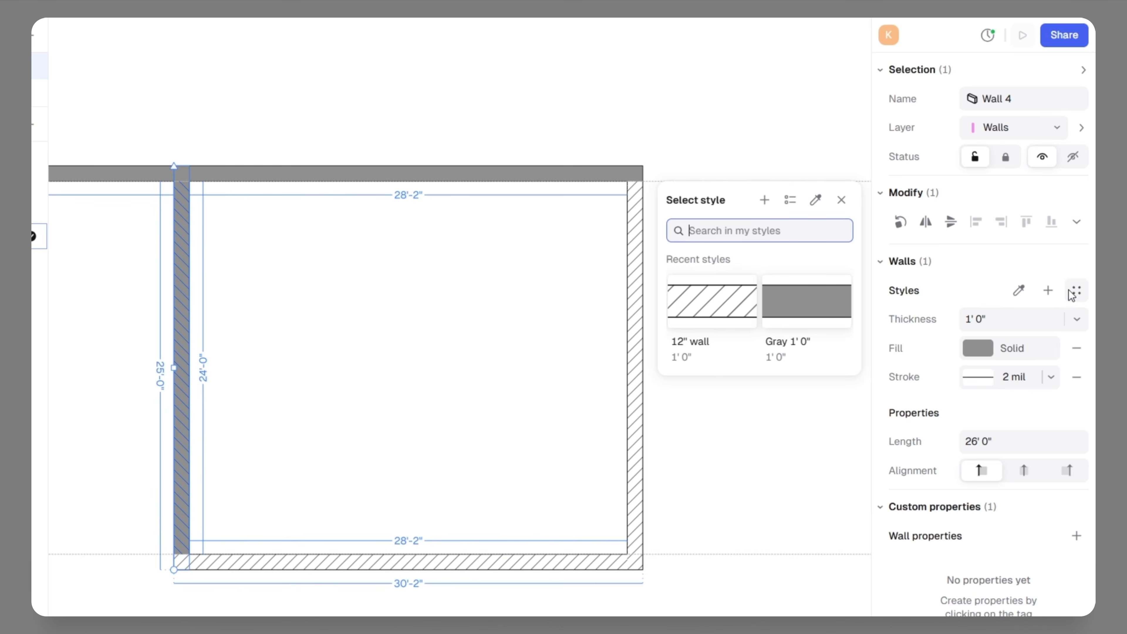
left_click(726, 312)
left_click(674, 583)
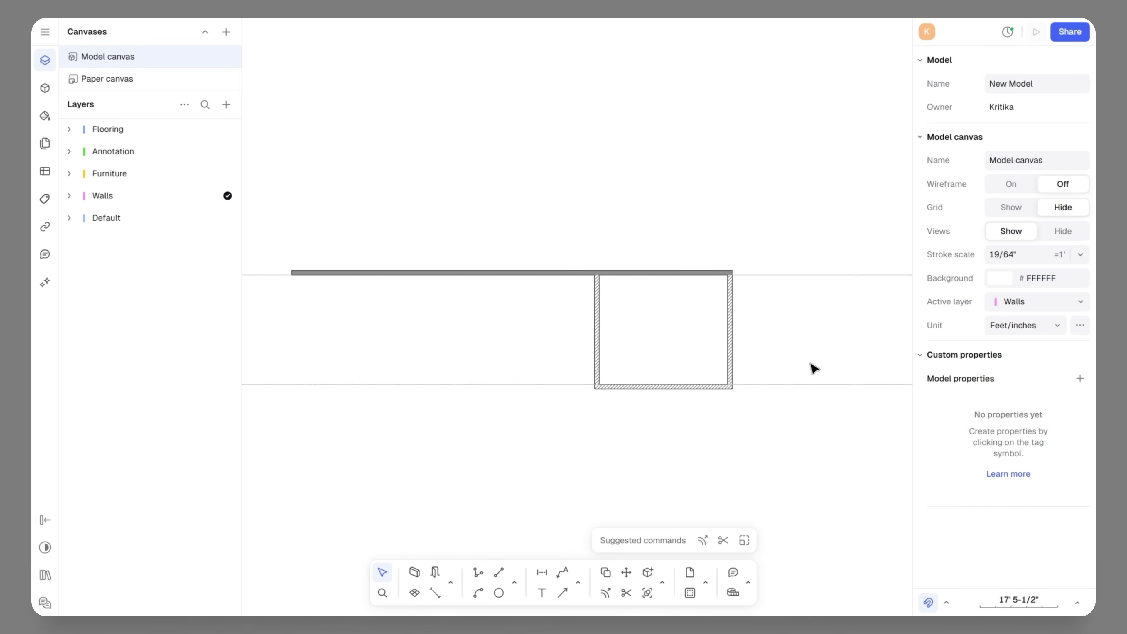
scroll(786, 350, "up", 3)
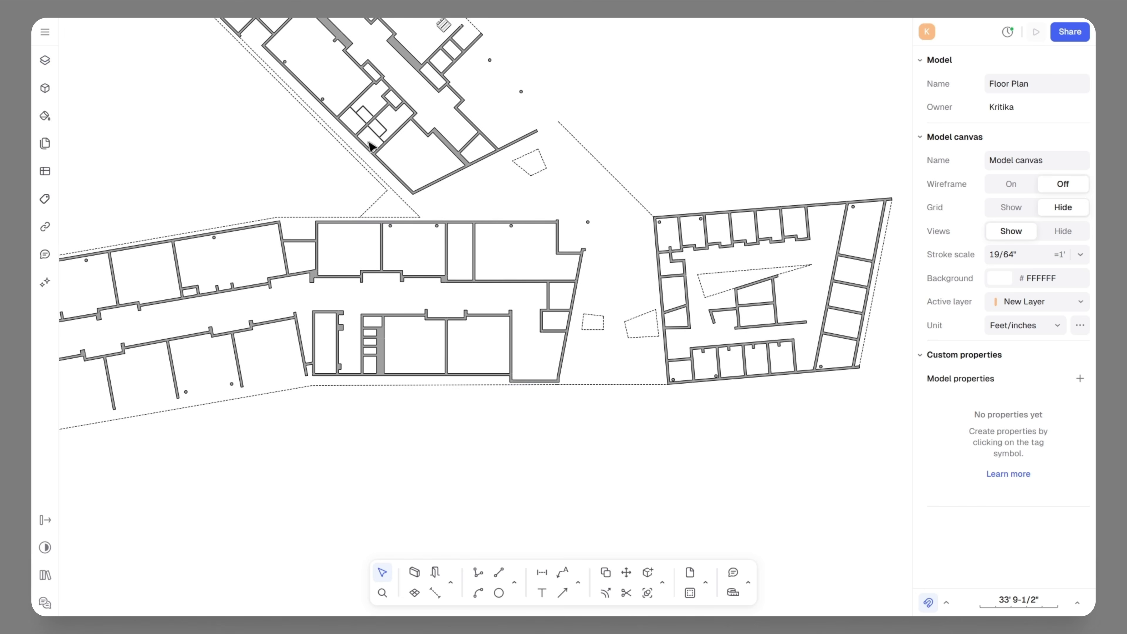
- In the Floor Plan model, find the Openings, doors & arcs block library and show the views of the Door - EU Italy interior block
scroll(770, 319, "up", 3)
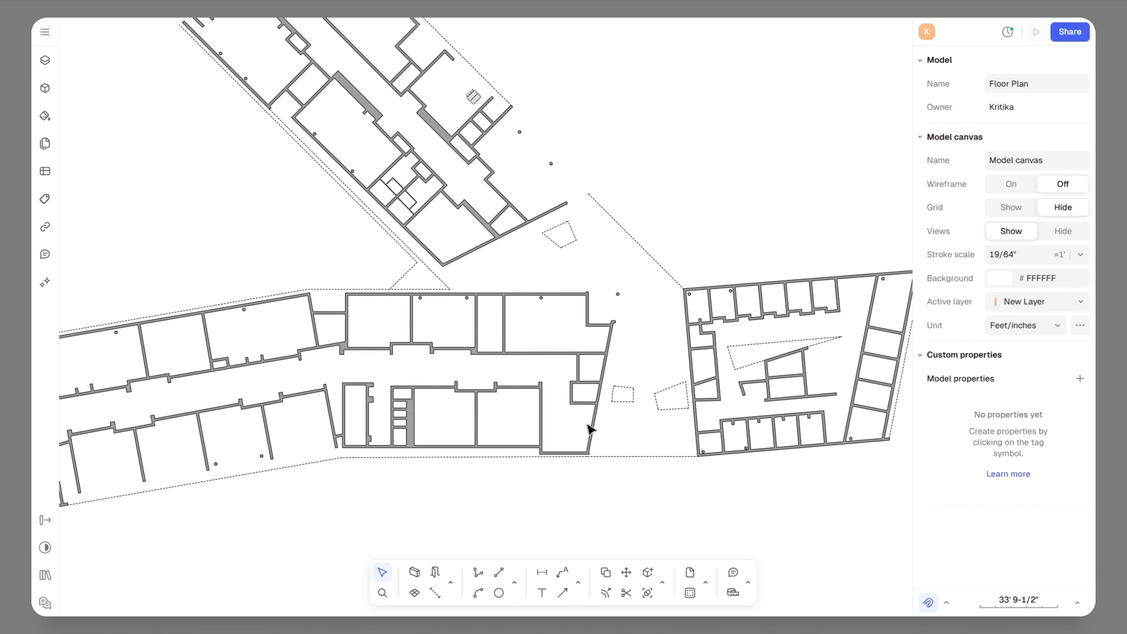
left_click(46, 90)
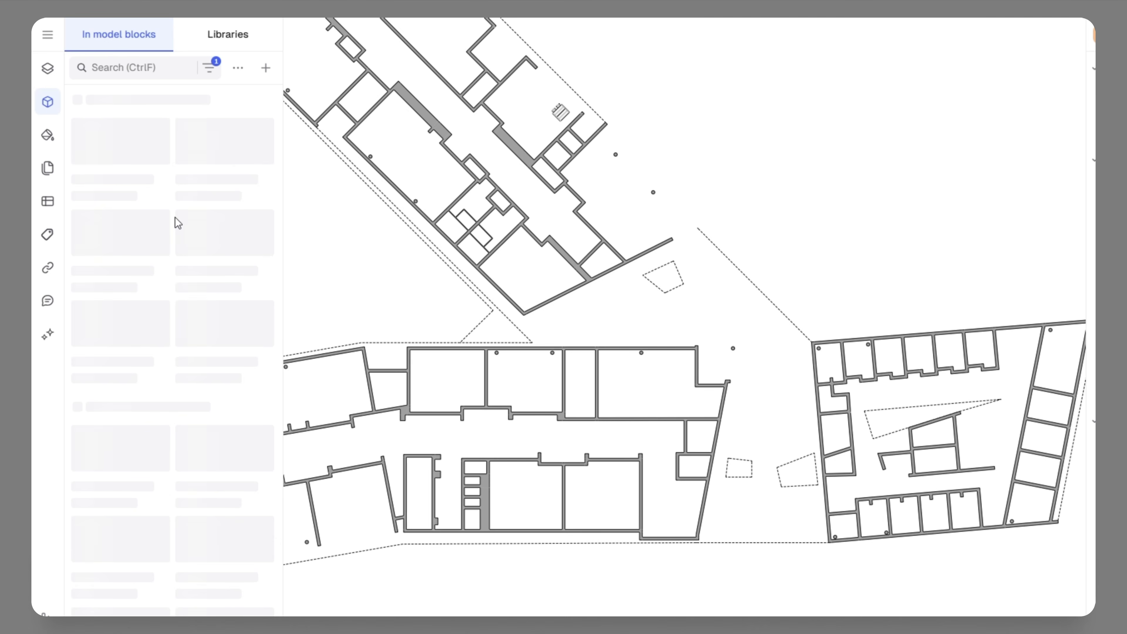
left_click(220, 39)
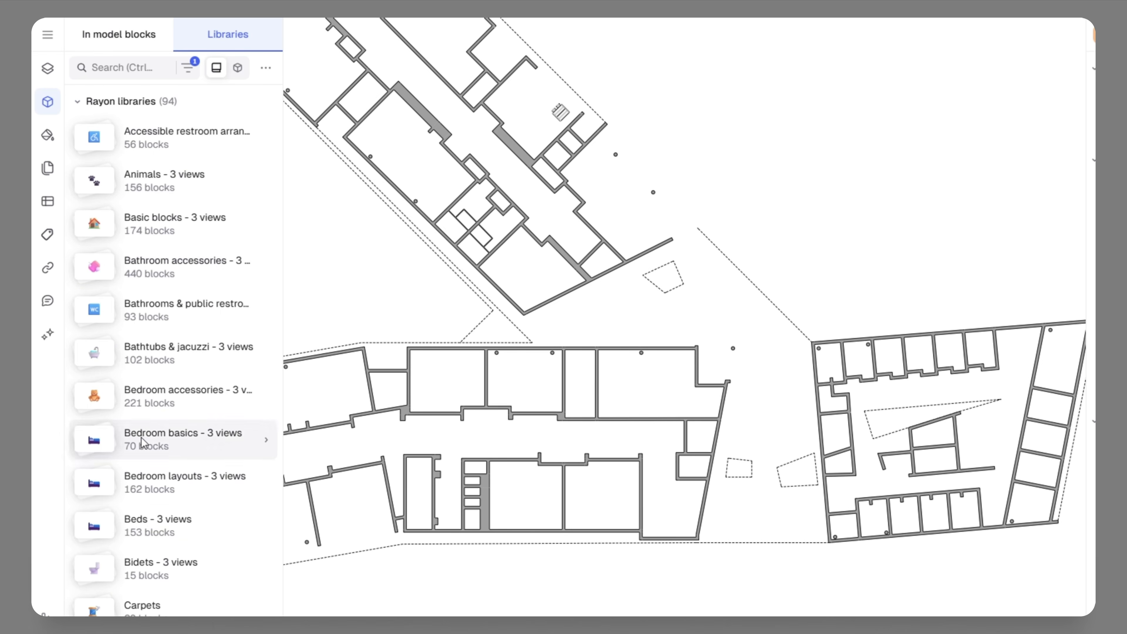
scroll(151, 444, "down", 15)
scroll(144, 517, "down", 20)
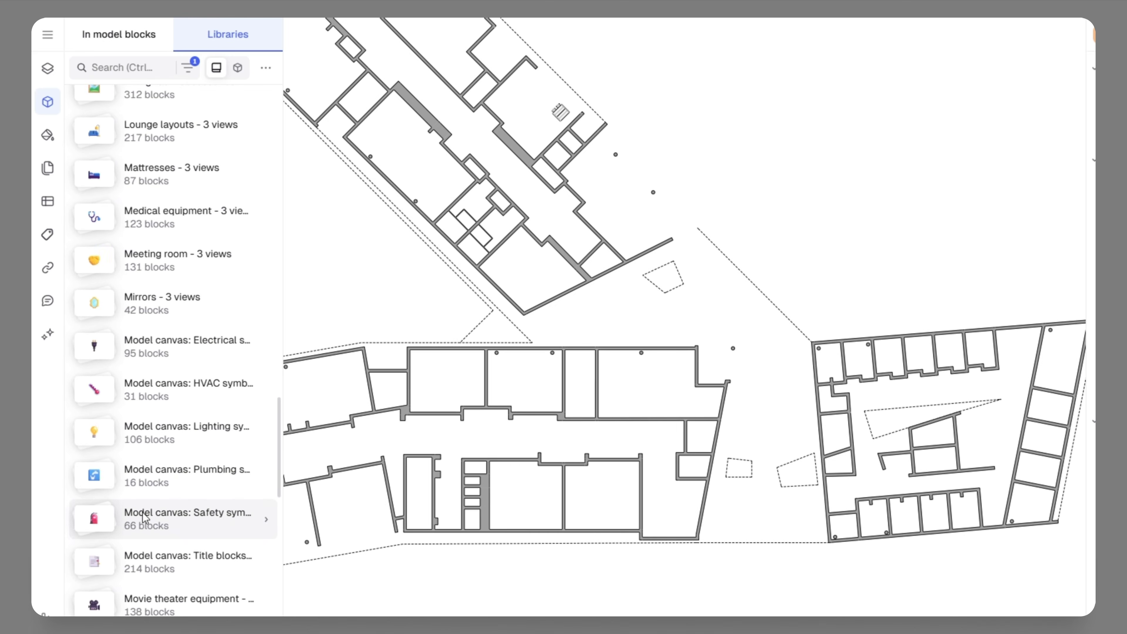
scroll(141, 526, "down", 4)
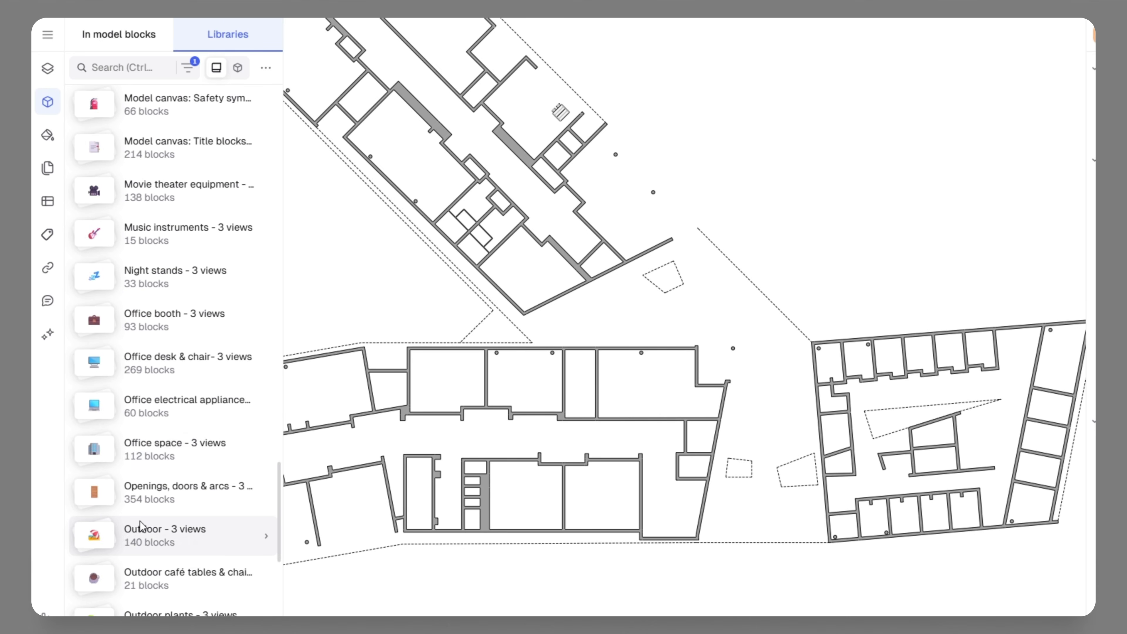
left_click(263, 501)
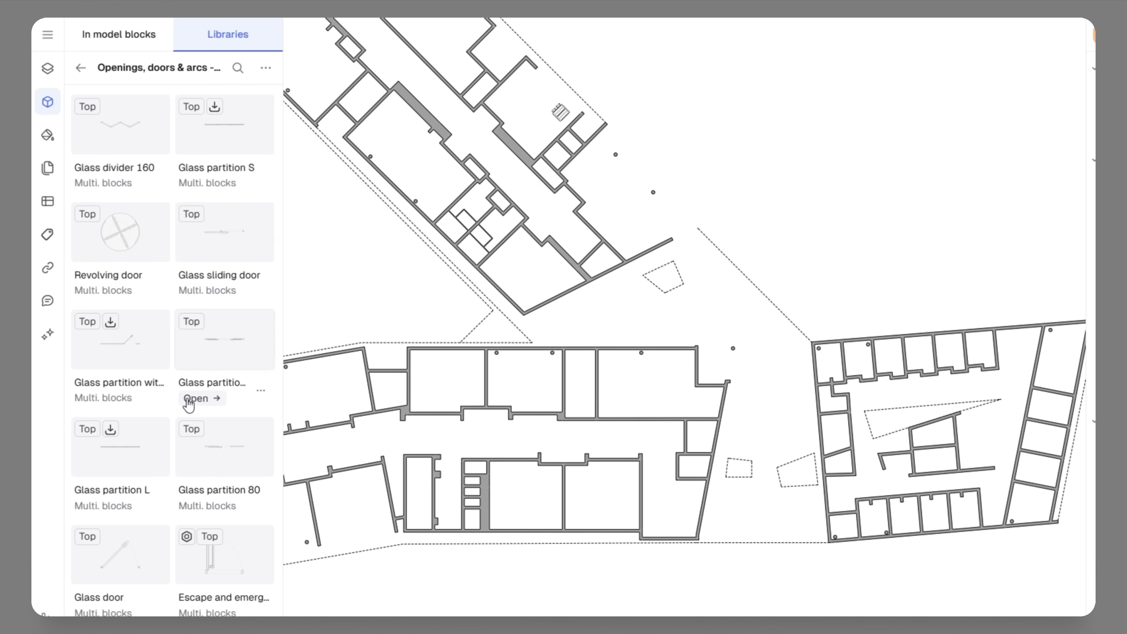
scroll(201, 340, "down", 3)
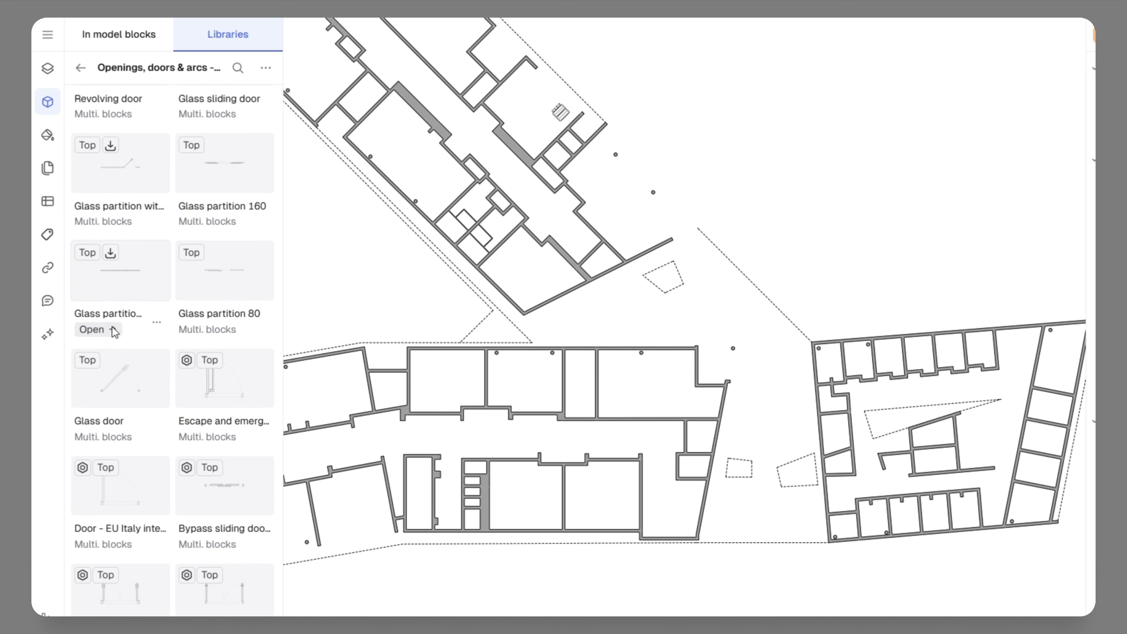
scroll(111, 340, "down", 3)
left_click(97, 332)
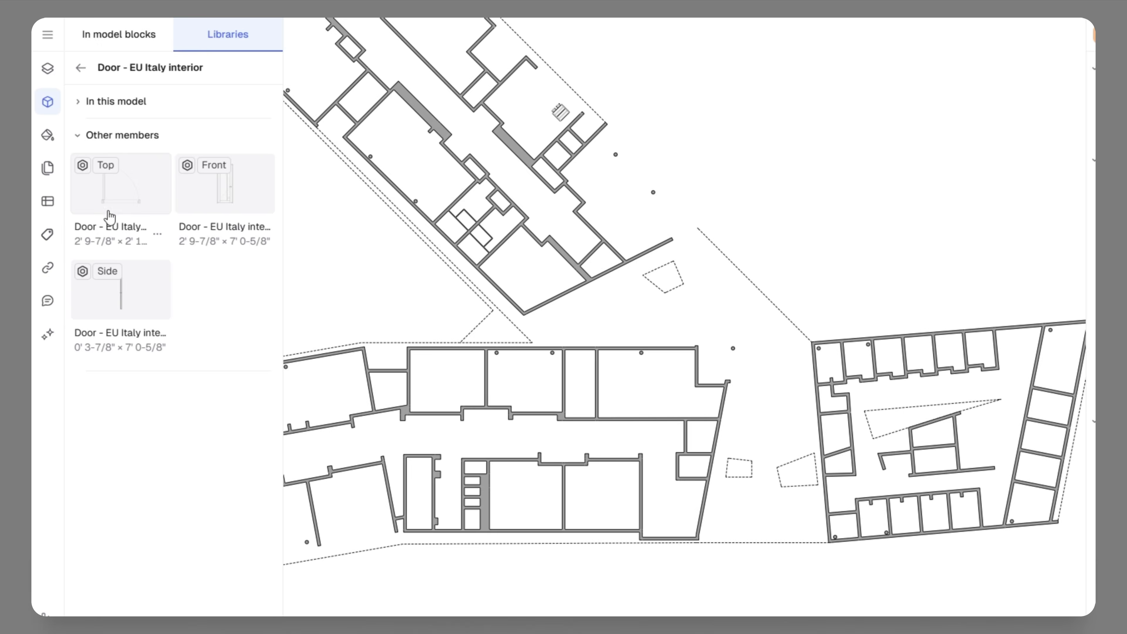
- Insert the door's top view into the recessed upper corridor wall, about 1' 3" from the partition between the two rooms
left_click_drag(124, 205, 251, 310)
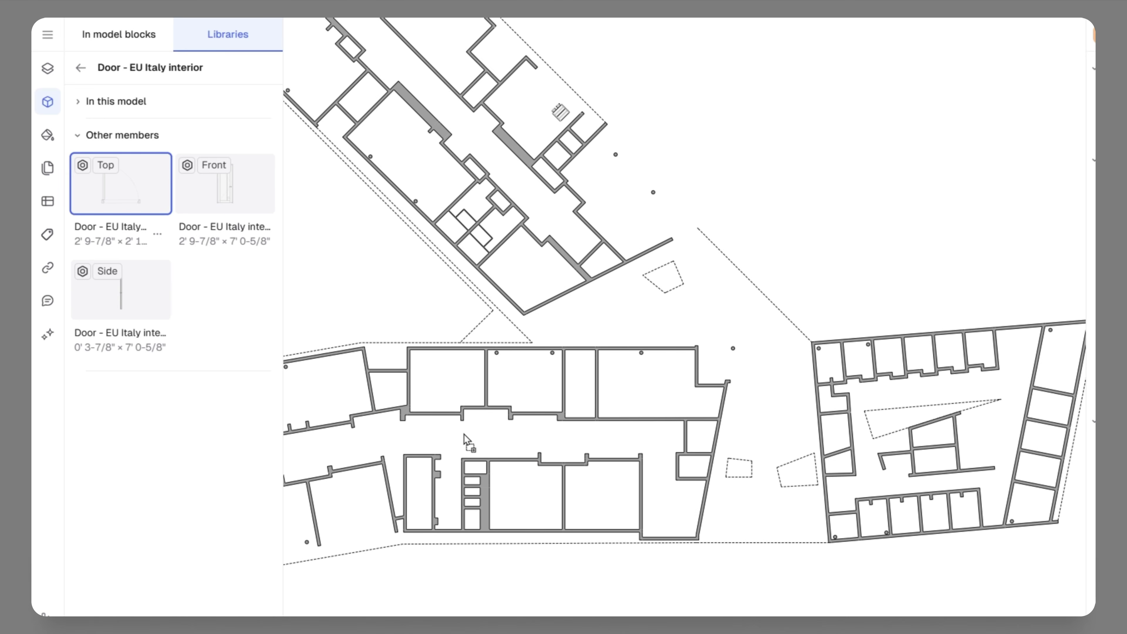
left_click_drag(477, 423, 479, 424)
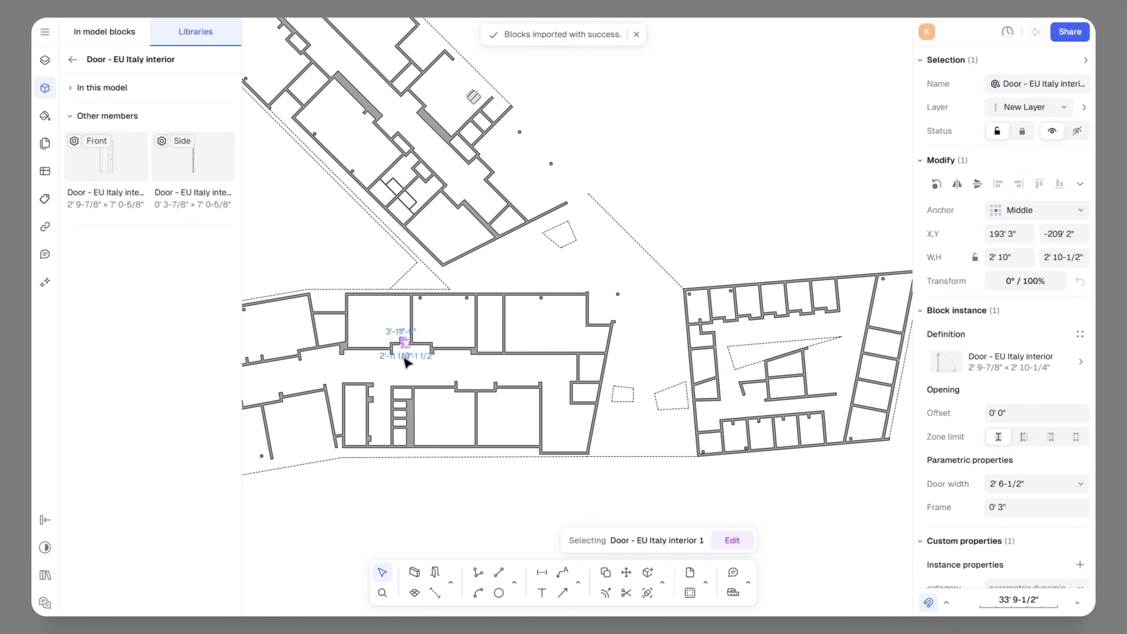
scroll(405, 361, "up", 10)
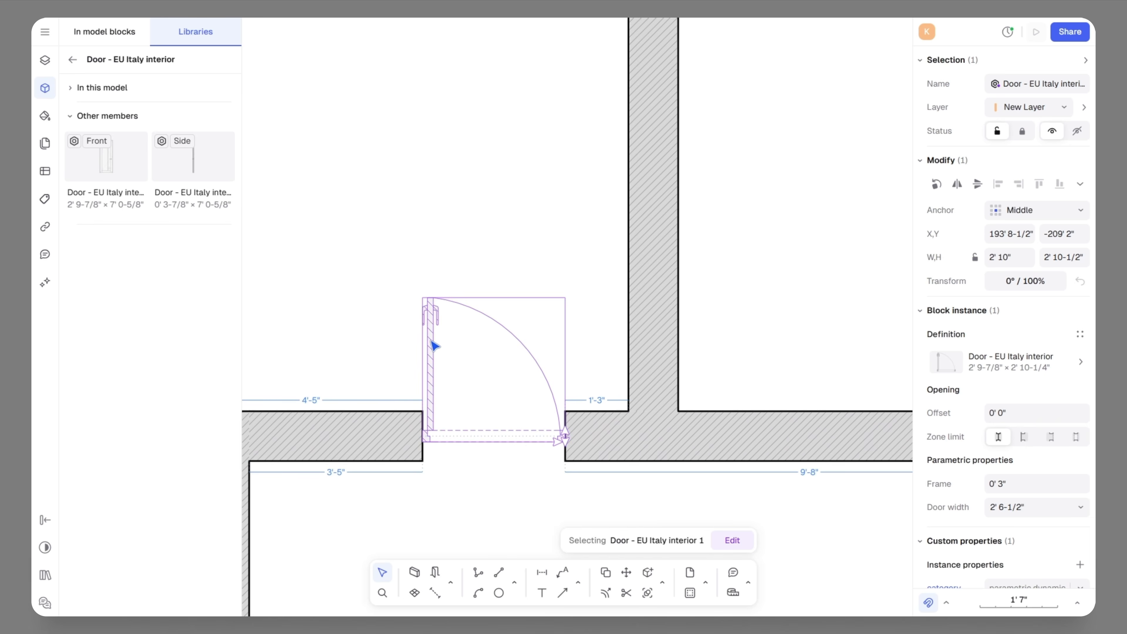
- Flip the inserted door horizontally so its leaf hinges on the partition side, and deselect it
right_click(473, 365)
mouse_move(520, 422)
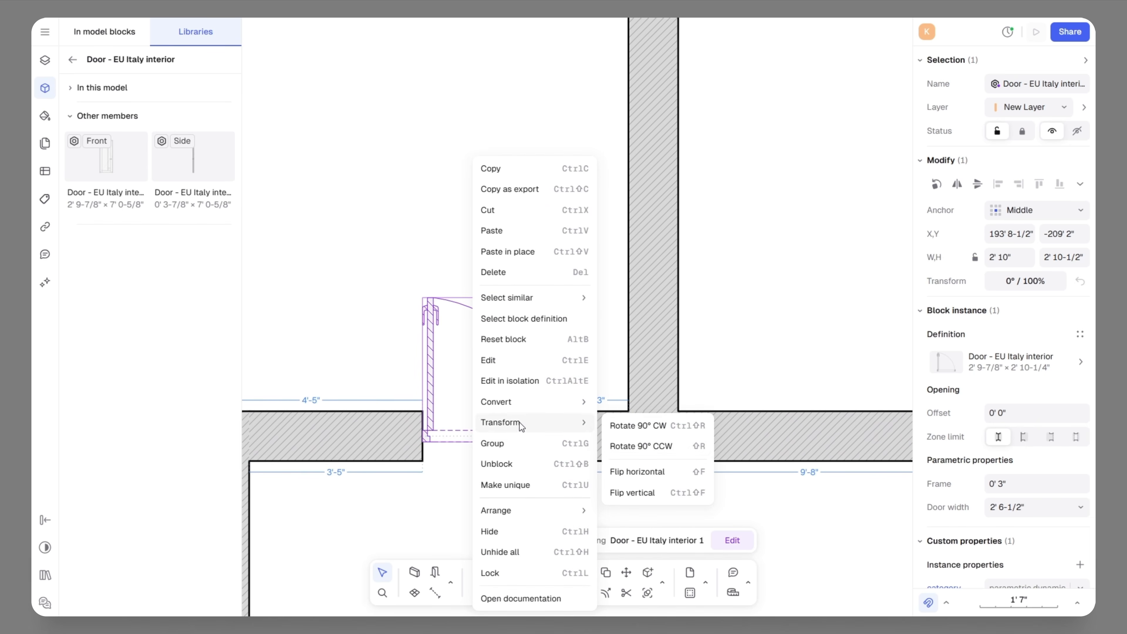
left_click(627, 470)
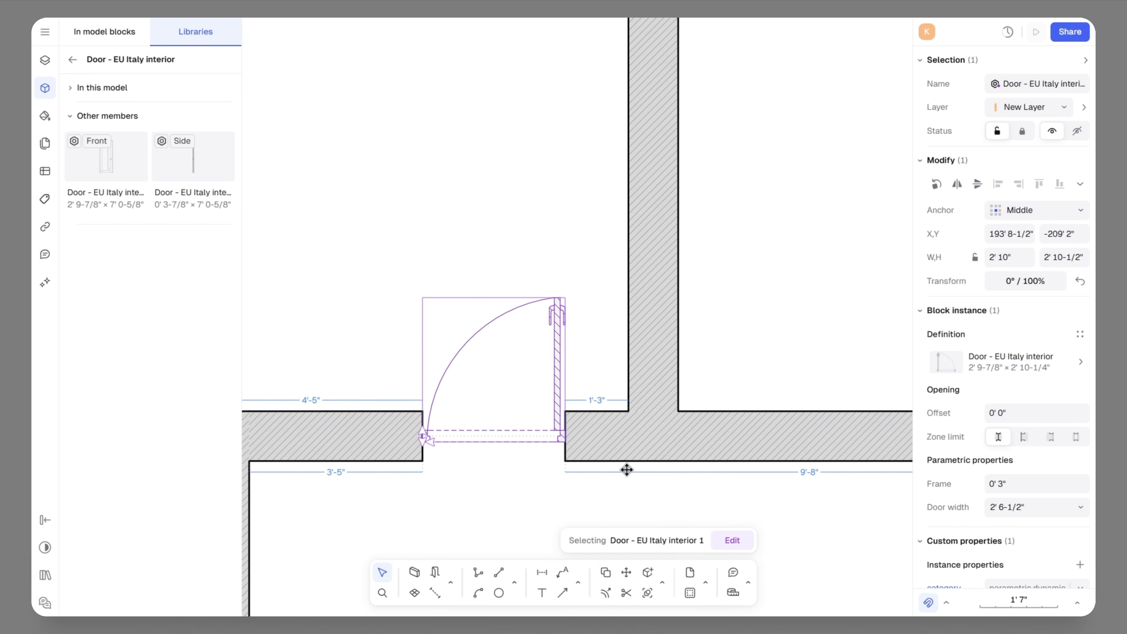
left_click(580, 236)
scroll(448, 362, "down", 4)
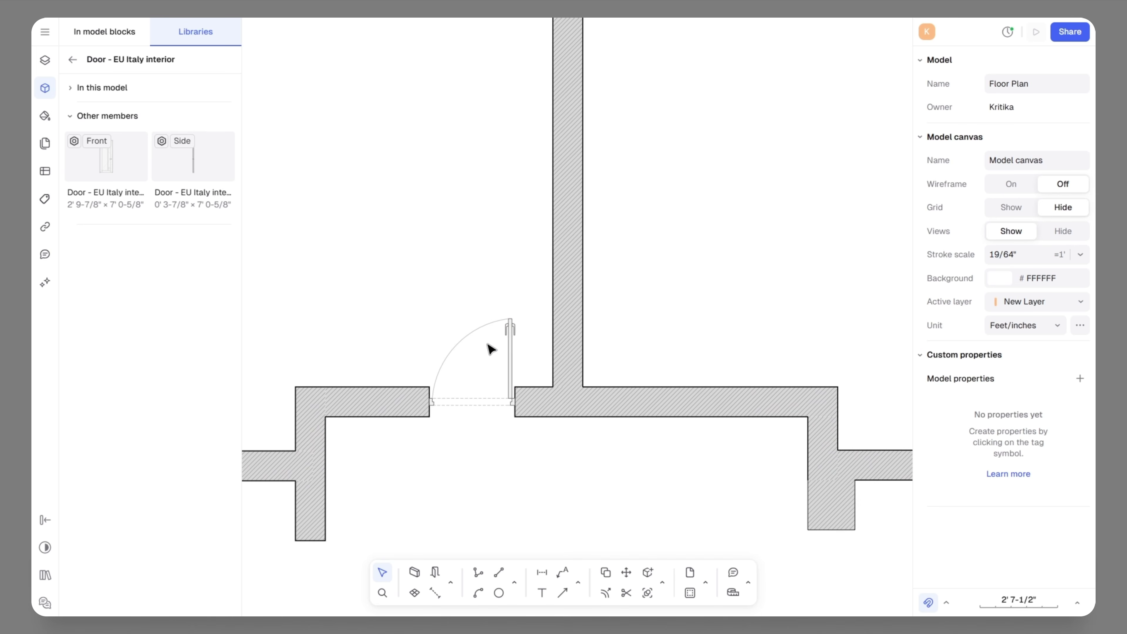
- Duplicate the door into the same wall on the other side of the partition, about 2' 6" from it, and flip the copy horizontally
left_click(511, 329)
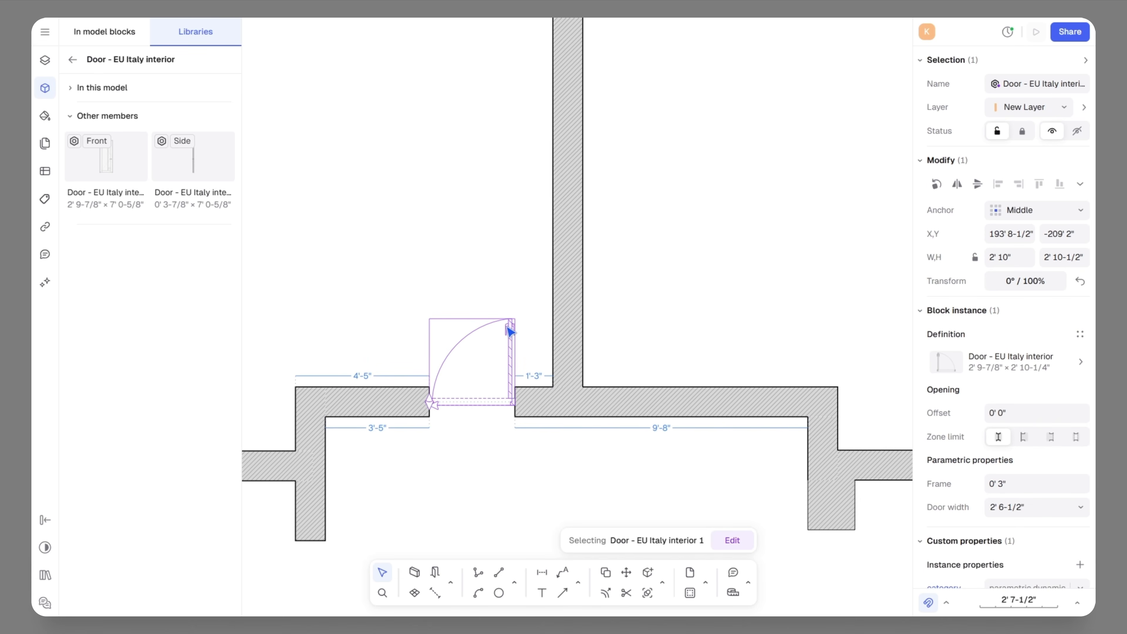
key("ctrl+d")
left_click_drag(495, 355, 705, 384)
right_click(731, 376)
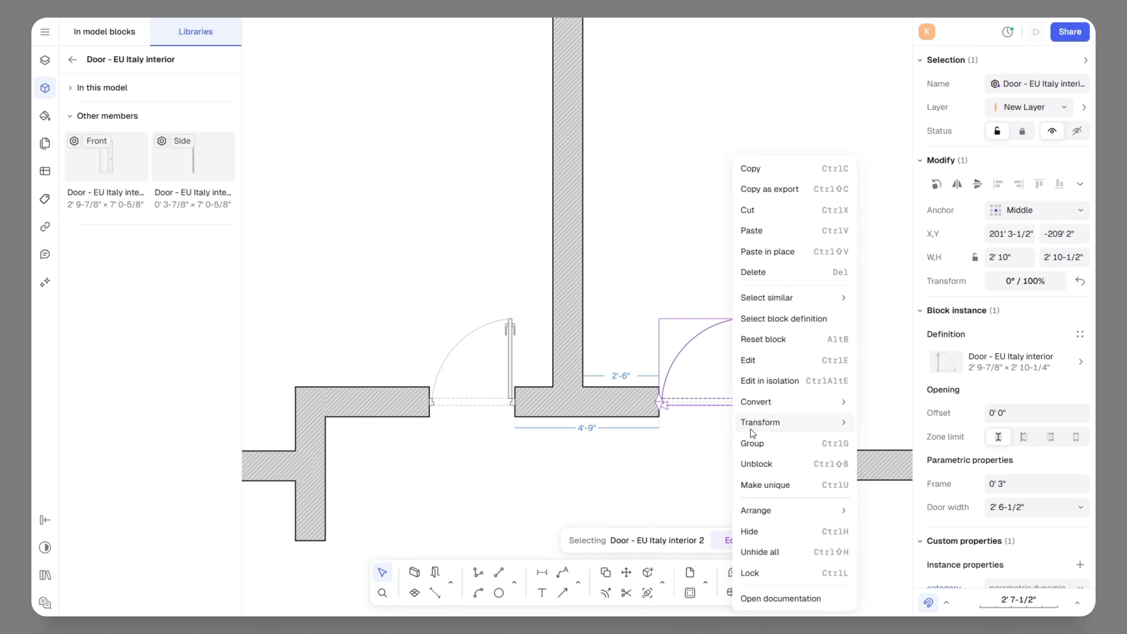
mouse_move(781, 422)
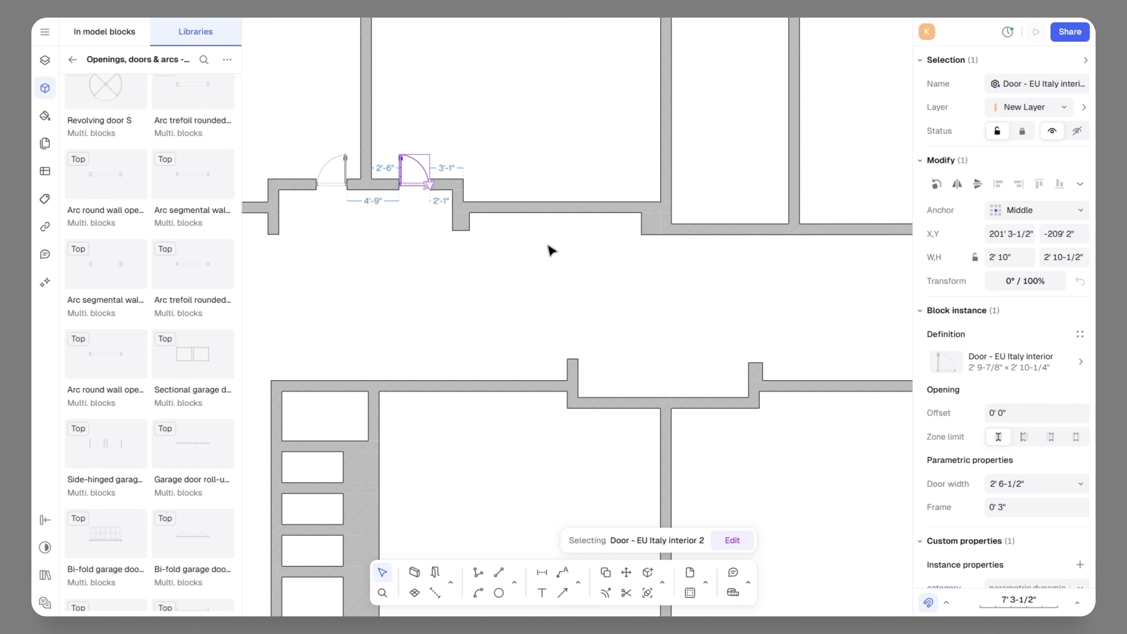
- Copy the second door into the recessed lower corridor wall and stretch it to about 4' 5" wide with a deeper swing
left_click_drag(419, 171, 647, 403)
scroll(647, 403, "up", 5)
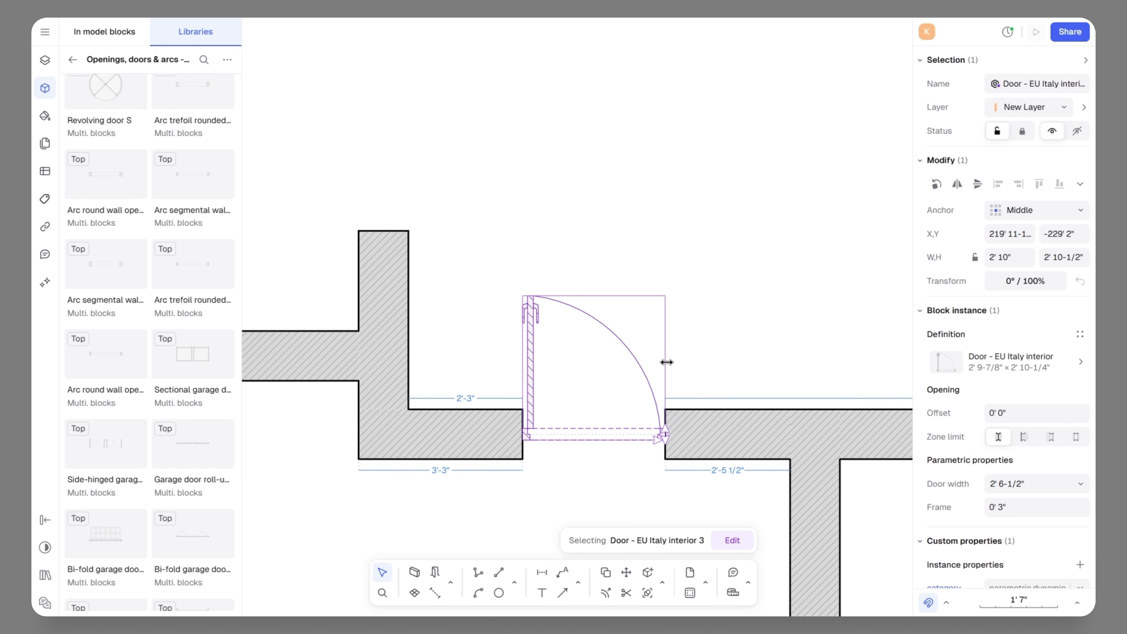
left_click_drag(666, 363, 746, 362)
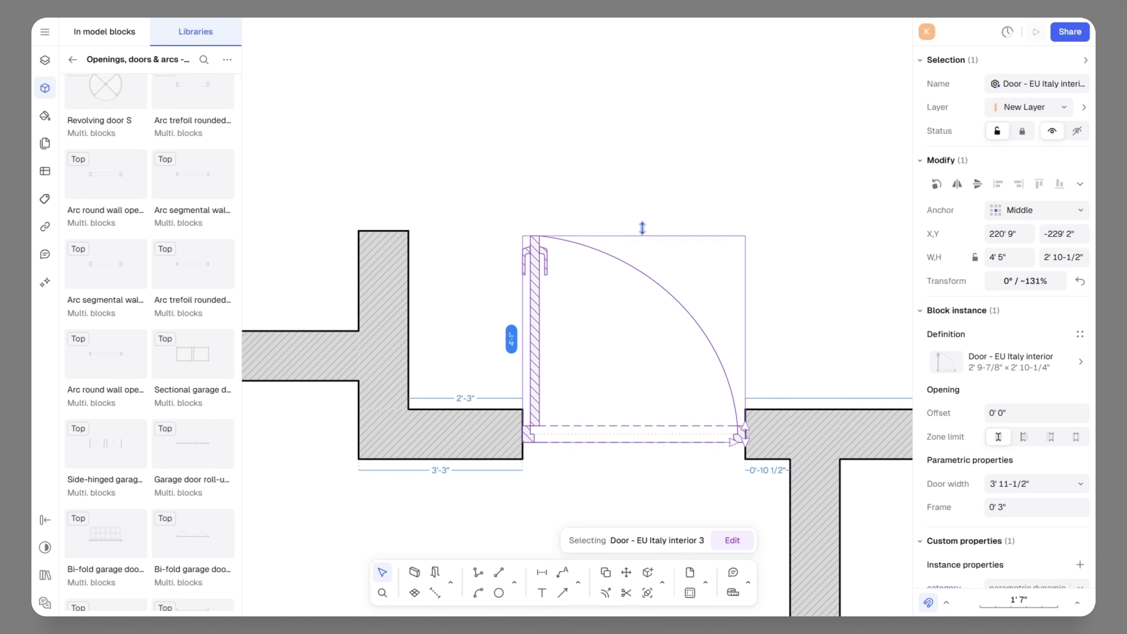
mouse_move(643, 228)
left_mouse_down()
mouse_move(644, 196)
mouse_move(646, 222)
left_mouse_up()
left_click(483, 302)
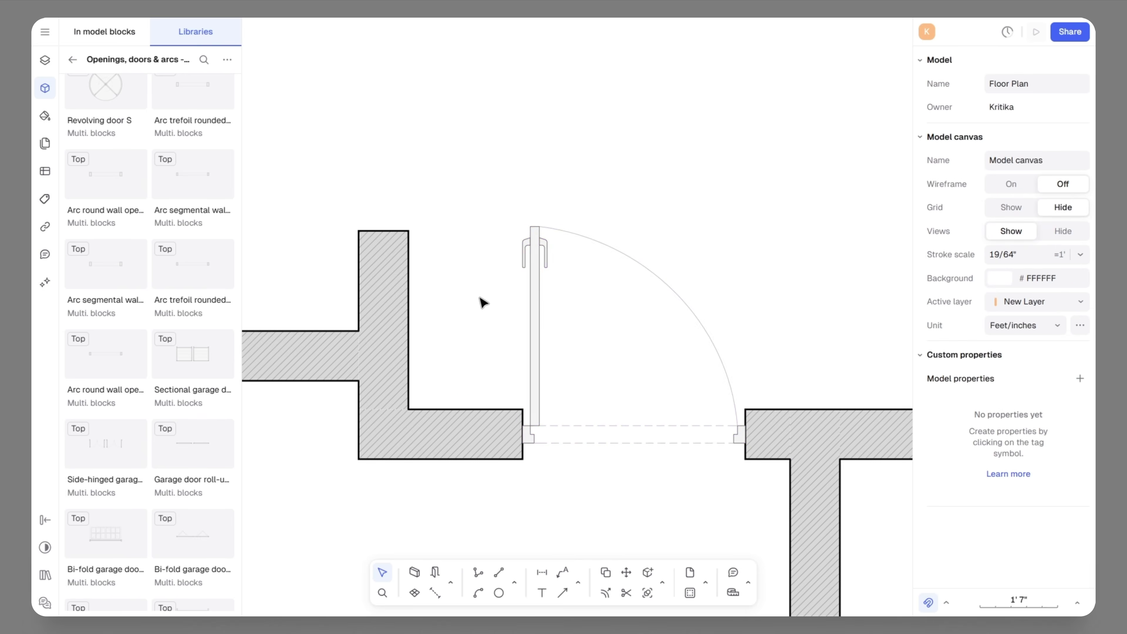
- Create a zone filling the room below the enlarged door and examine its name and area label
scroll(483, 302, "down", 5)
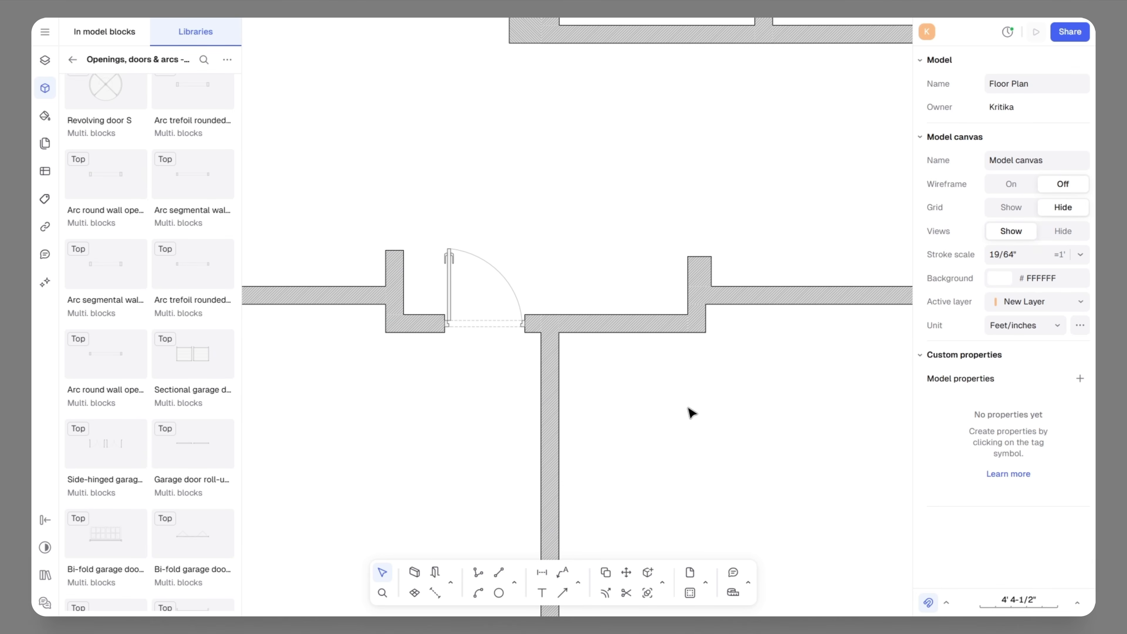
scroll(540, 364, "down", 3)
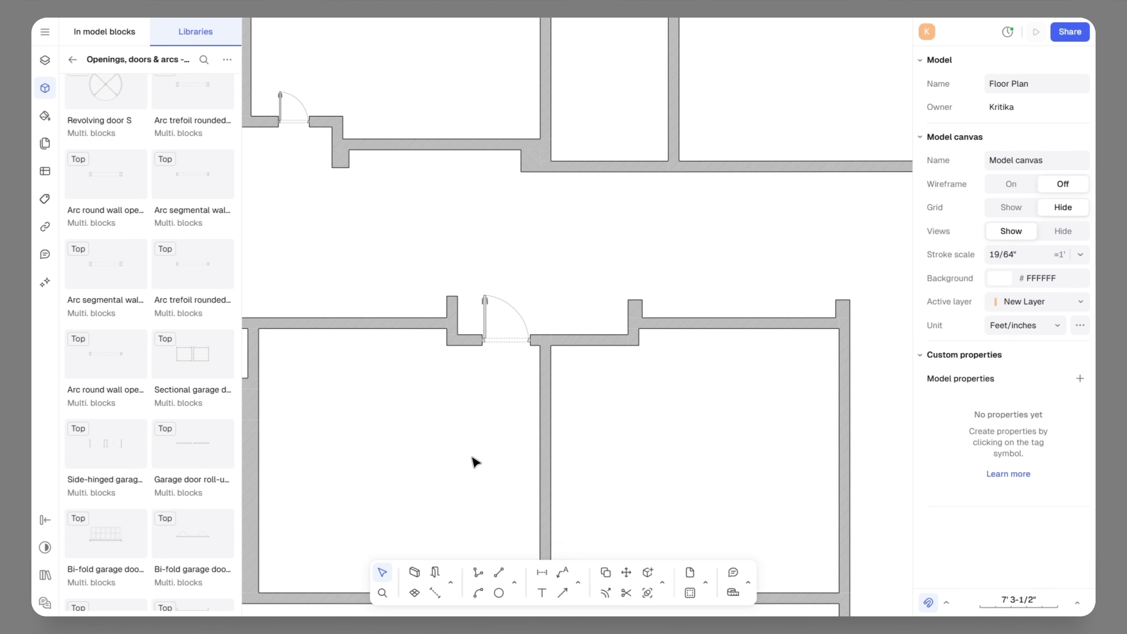
middle_click_drag(473, 459, 522, 382)
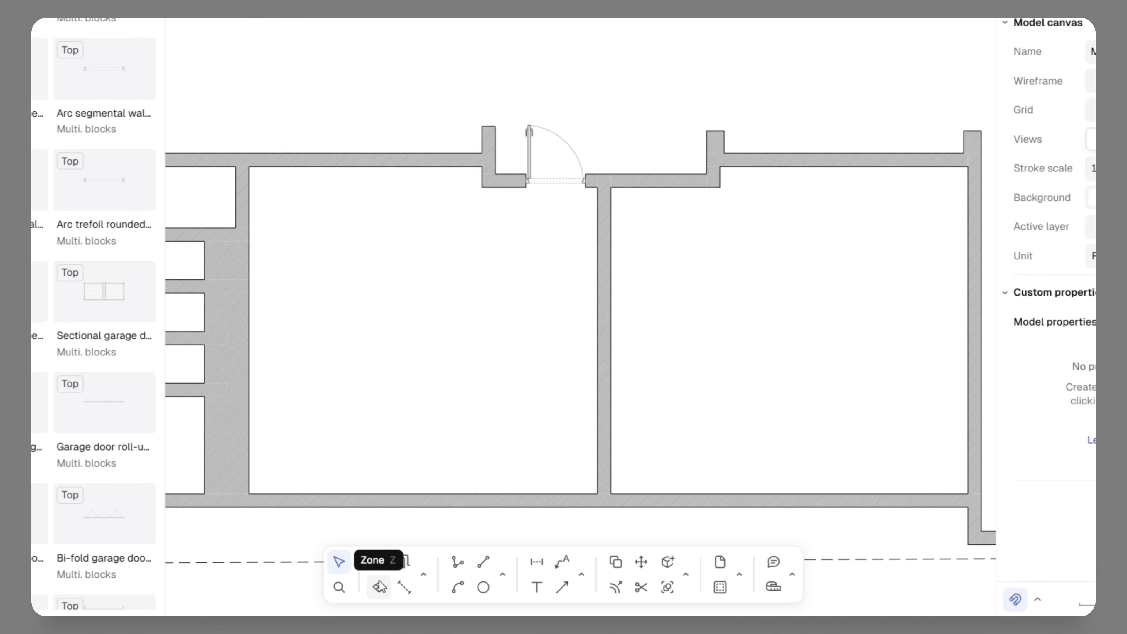
left_click(379, 587)
left_click(459, 364)
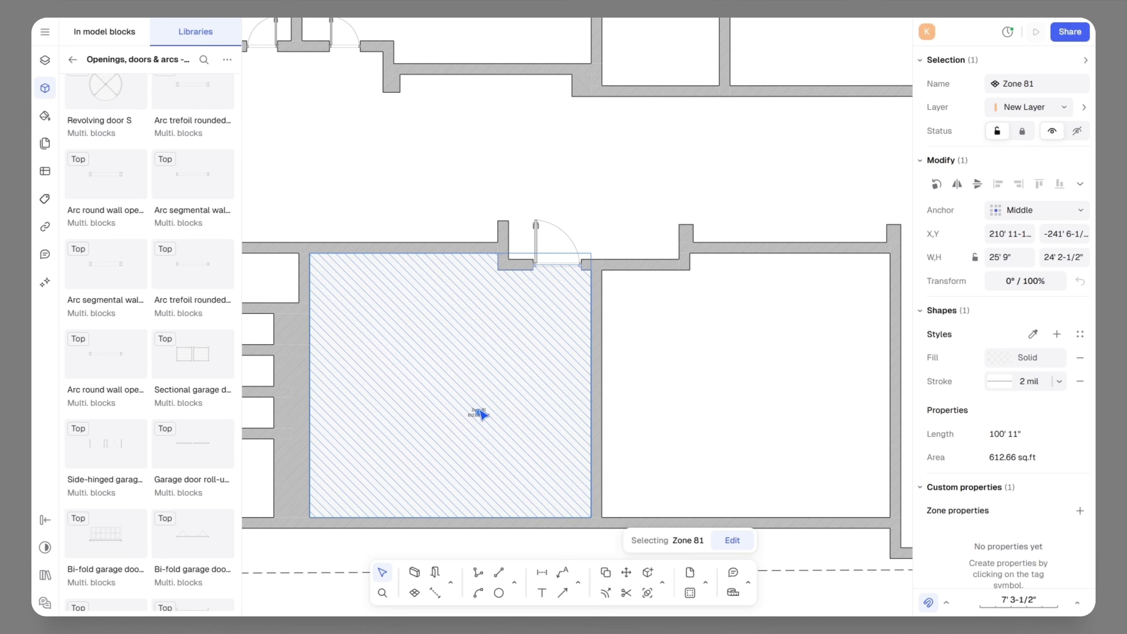
scroll(482, 415, "up", 5, "ctrl")
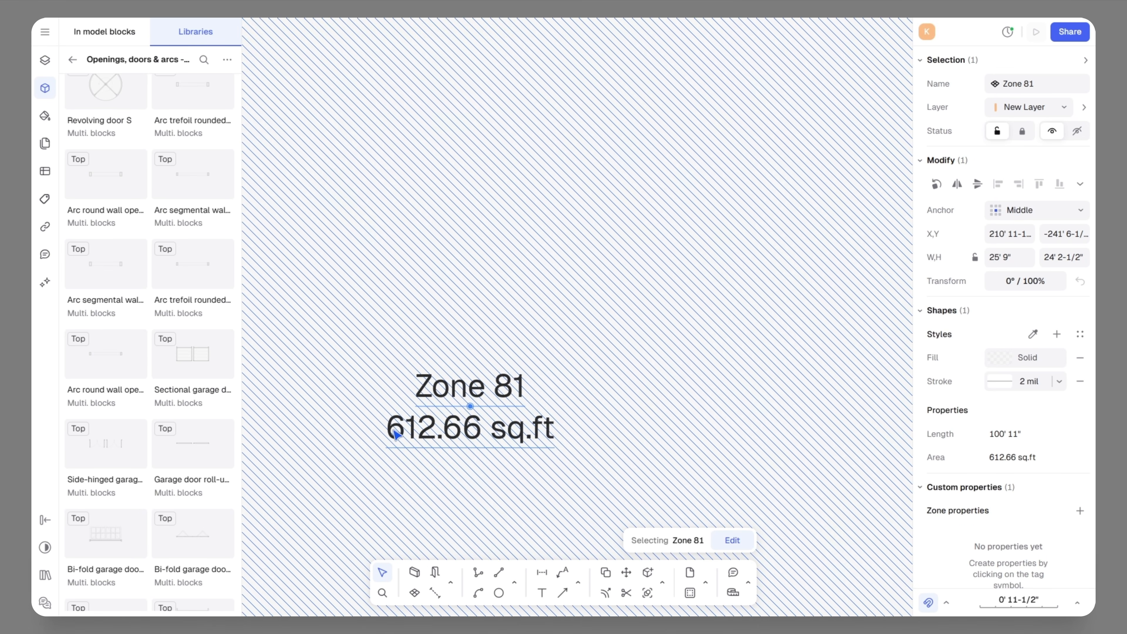
scroll(446, 433, "down", 5, "ctrl")
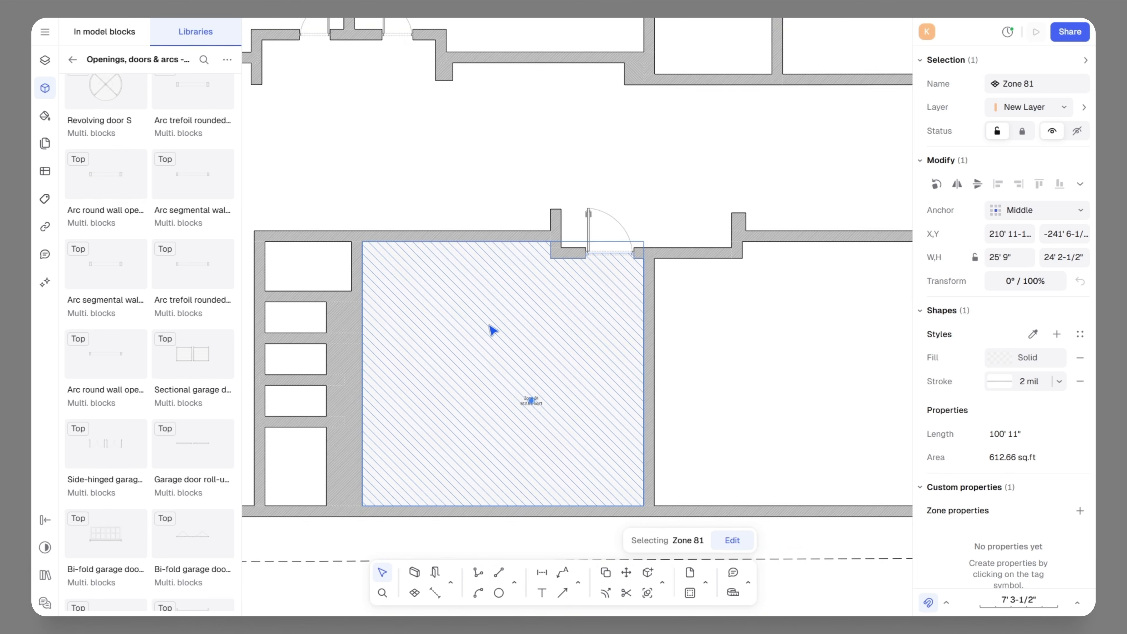
- Try the Chevron texture as the fill of the zone below the enlarged door
left_click(1003, 356)
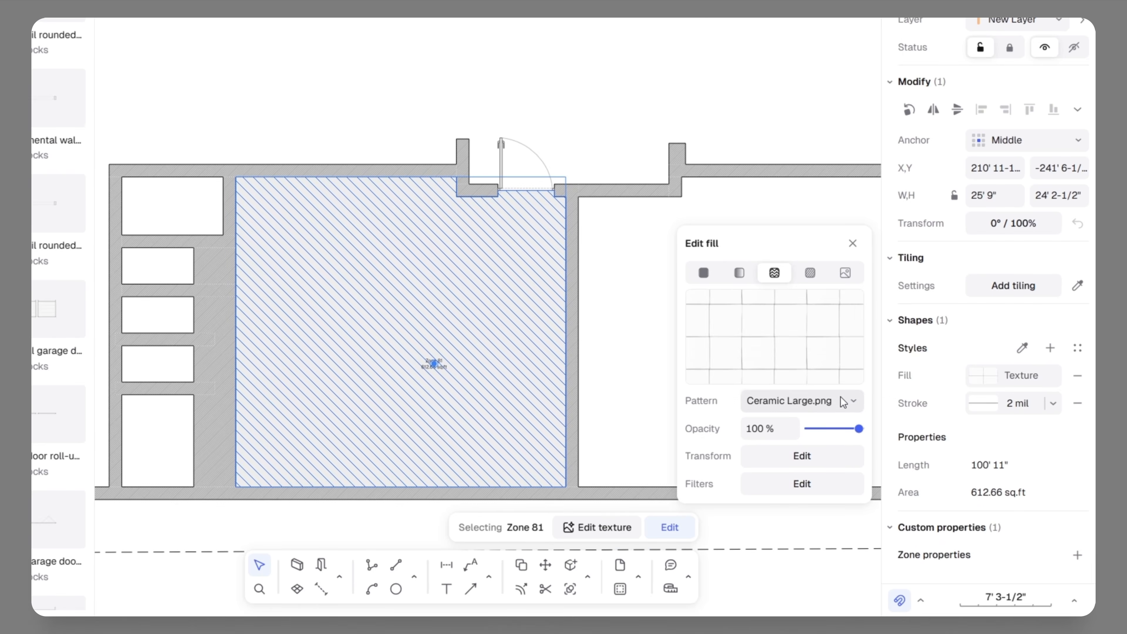
left_click(846, 432)
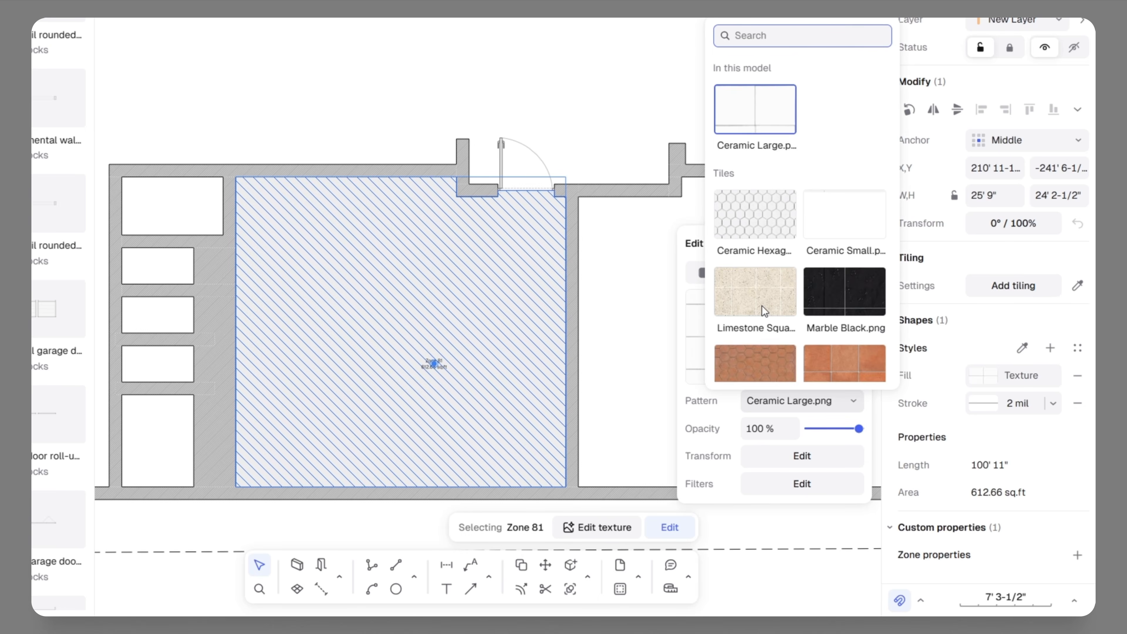
scroll(762, 305, "down", 10)
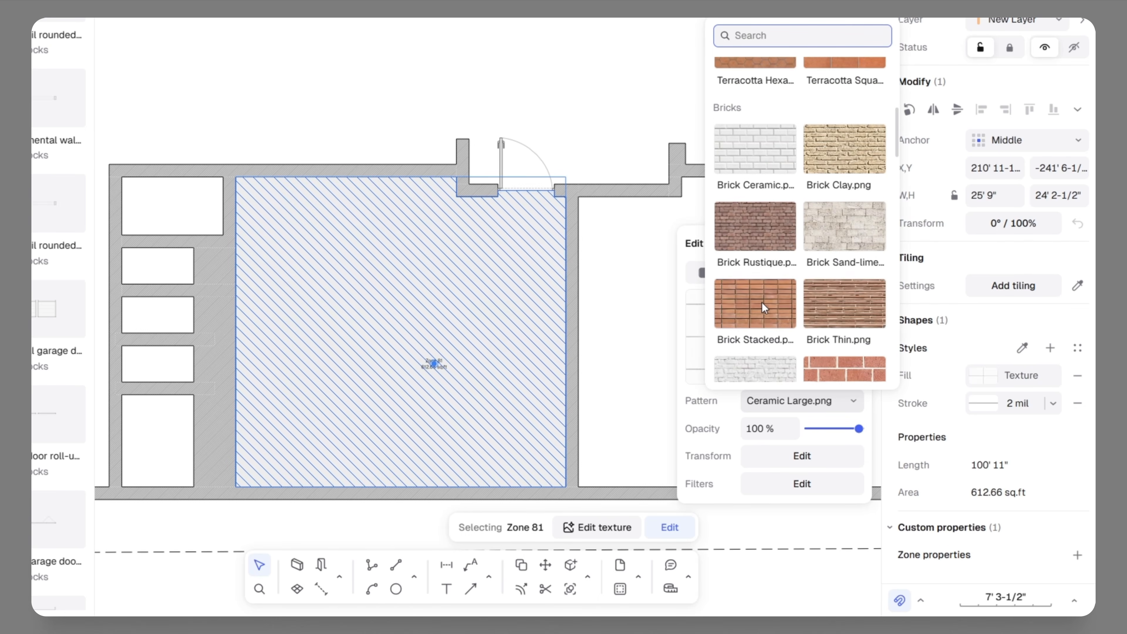
left_click(850, 175)
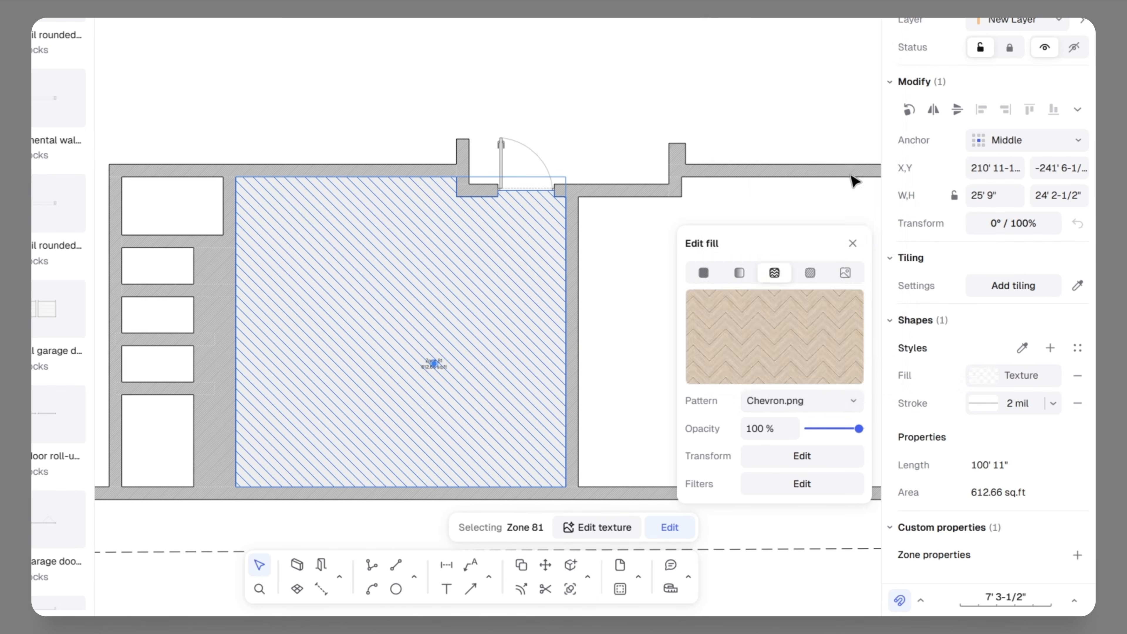
- Fill the zone with a hatch using the Square Herringbone pattern
left_click(809, 272)
left_click(830, 387)
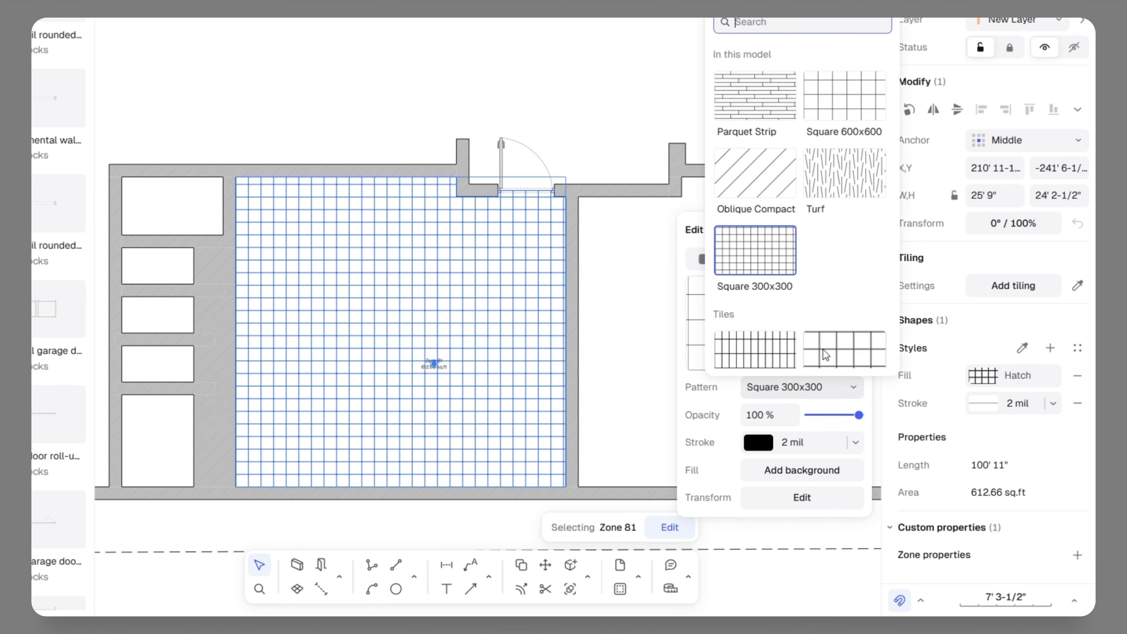
scroll(825, 320, "down", 10)
left_click(784, 206)
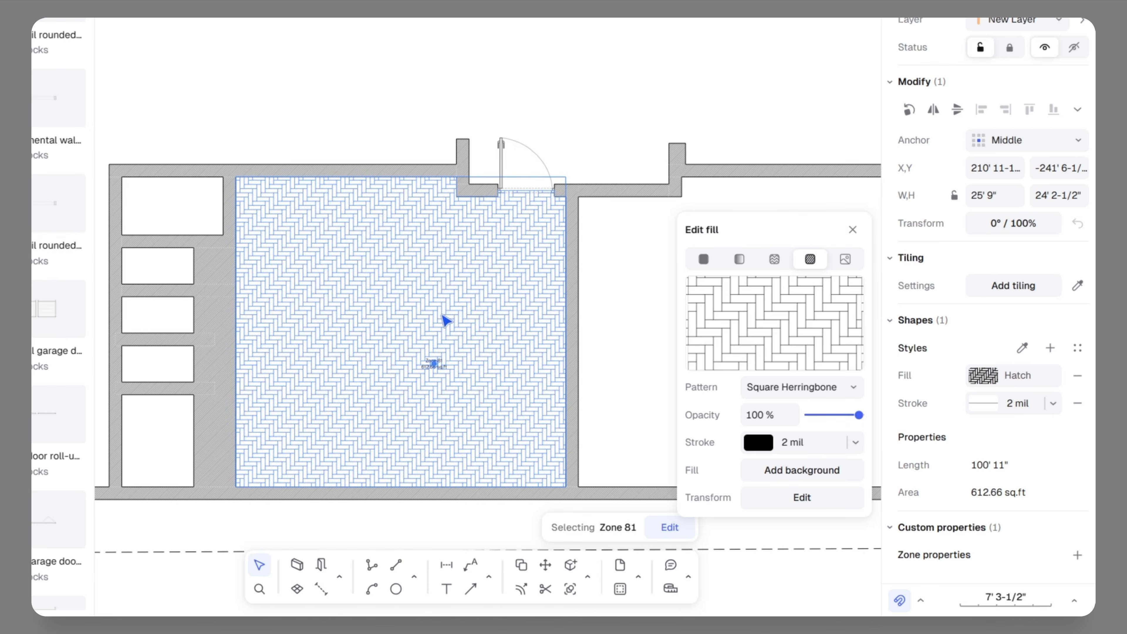
- Set the herringbone hatch's stroke colour to light grey DCDCDC and its scale to 2x
left_click(758, 442)
left_click_drag(661, 328, 662, 316)
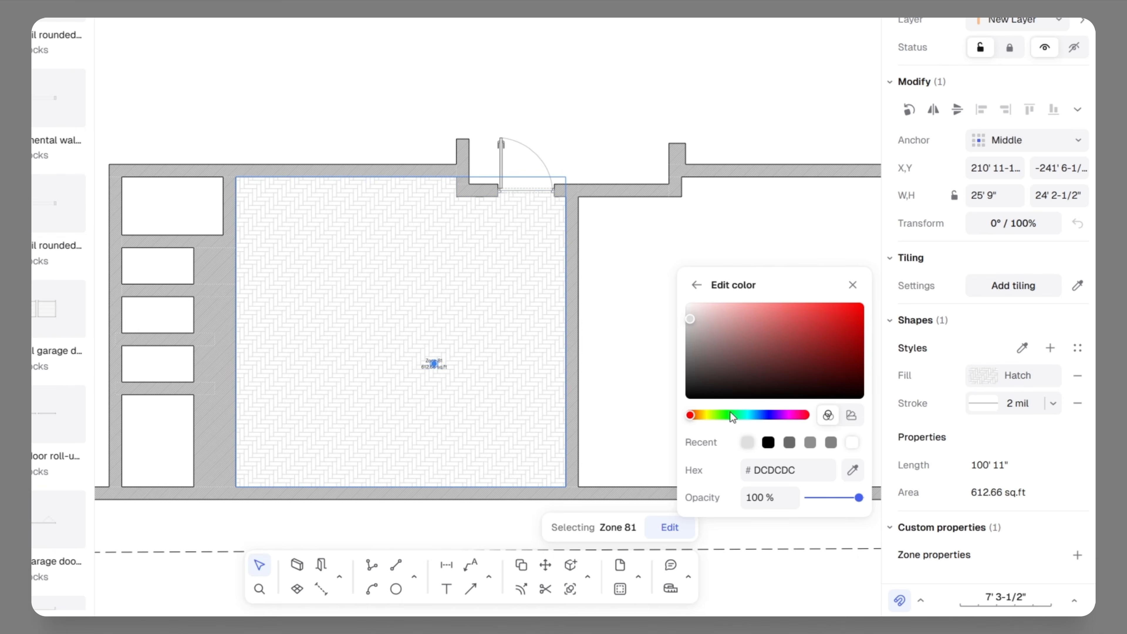
left_click(697, 285)
left_click(793, 498)
left_click(582, 466)
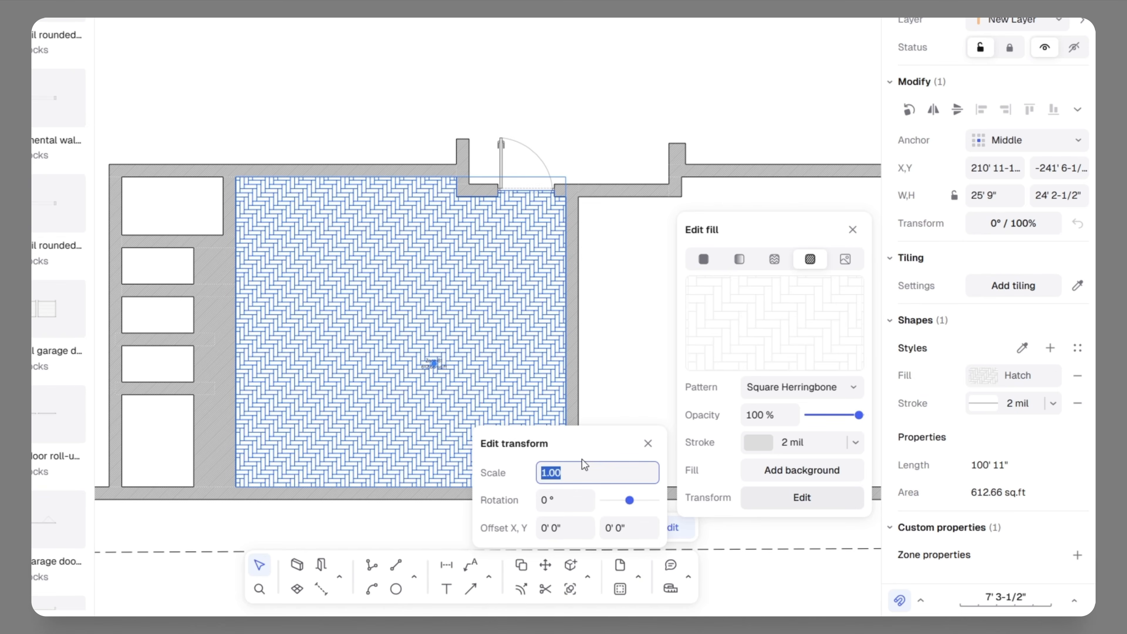
type("2 x")
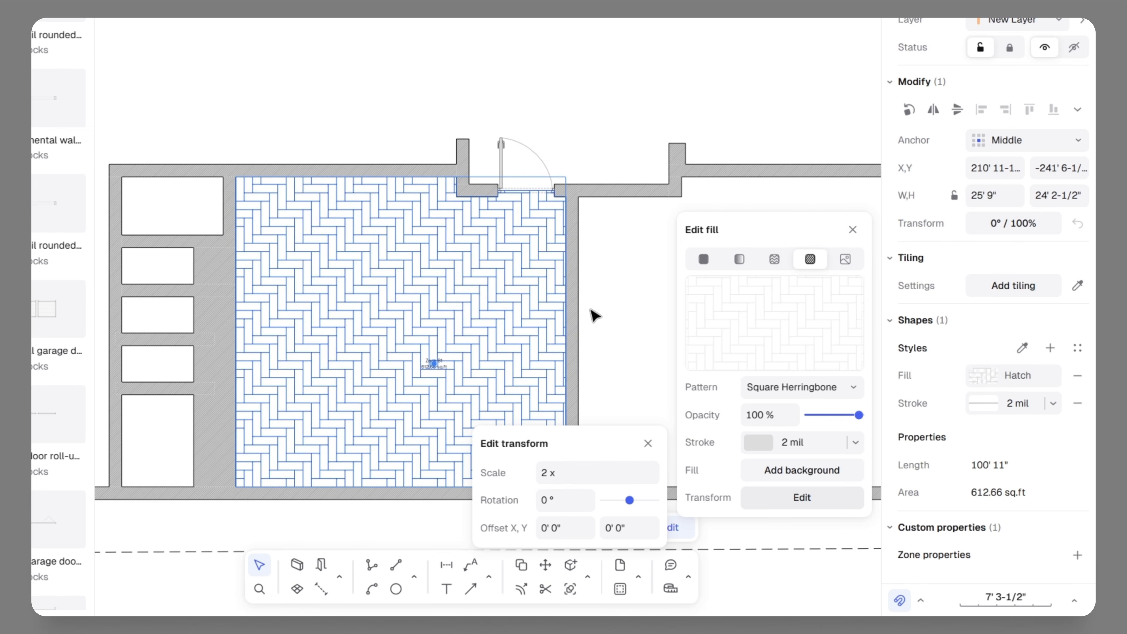
left_click(601, 314)
- Replace the zone name in the room's tag with the text "Room- 01", keeping the area field
scroll(455, 380, "up", 5)
double_click(404, 353)
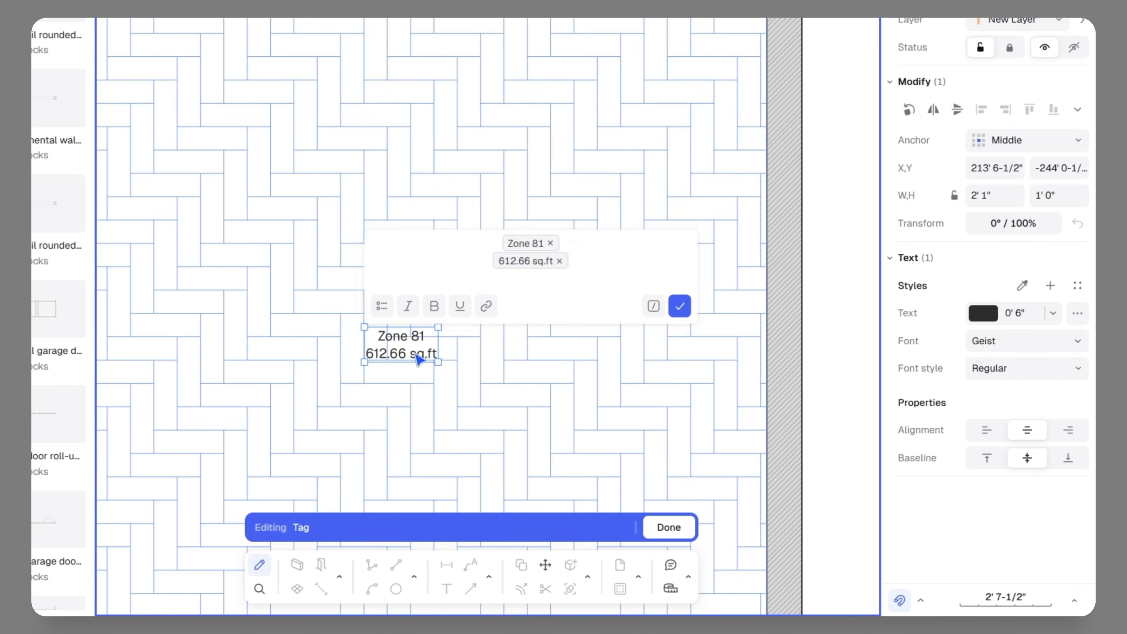
left_click(548, 243)
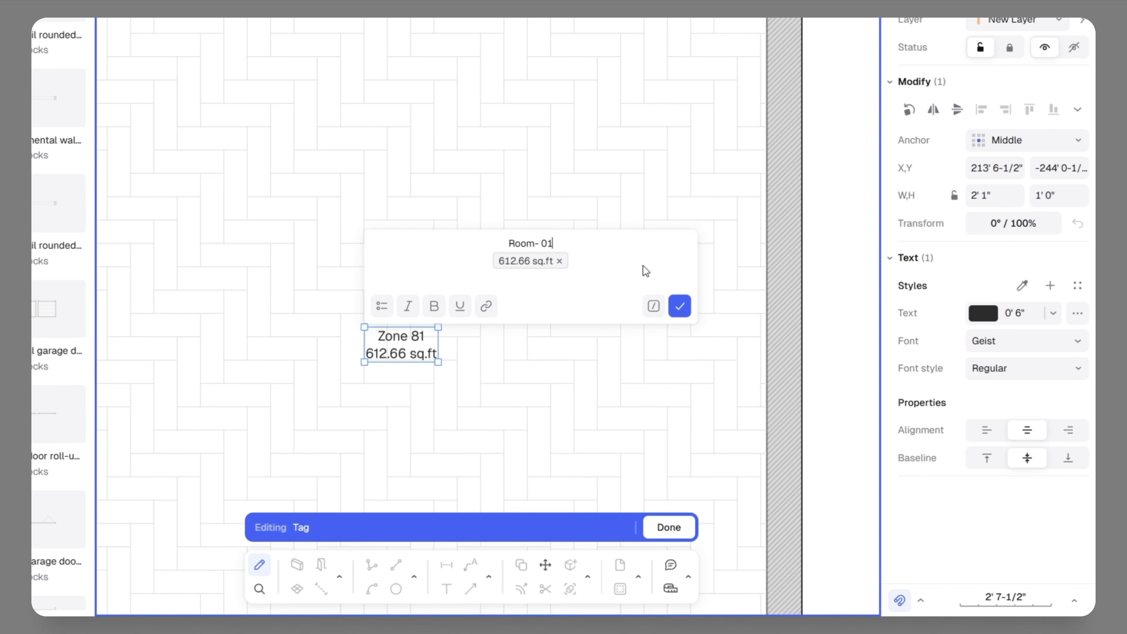
left_click(684, 306)
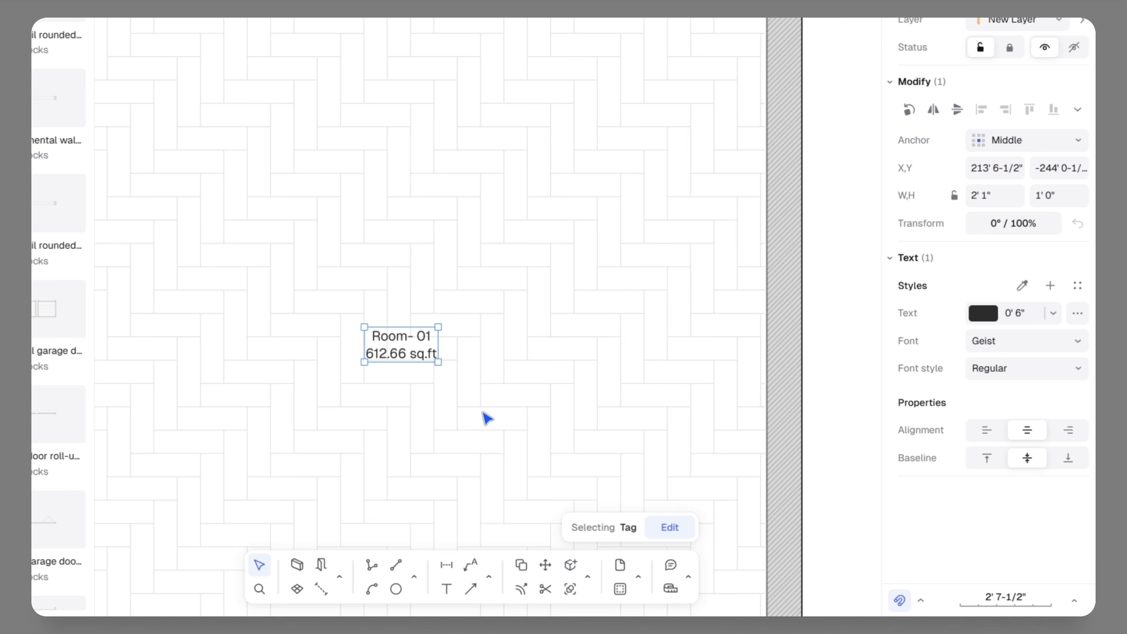
- Set the room tag's text size to 1' 0"
left_click(1054, 313)
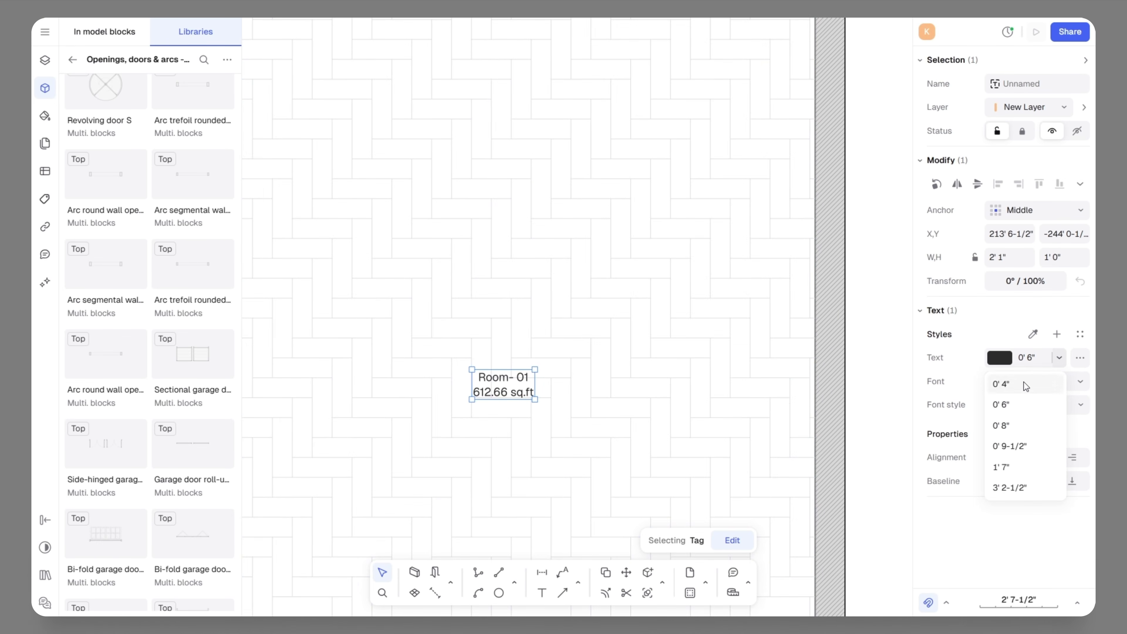
left_click(1038, 358)
left_click_drag(1039, 358, 1024, 359)
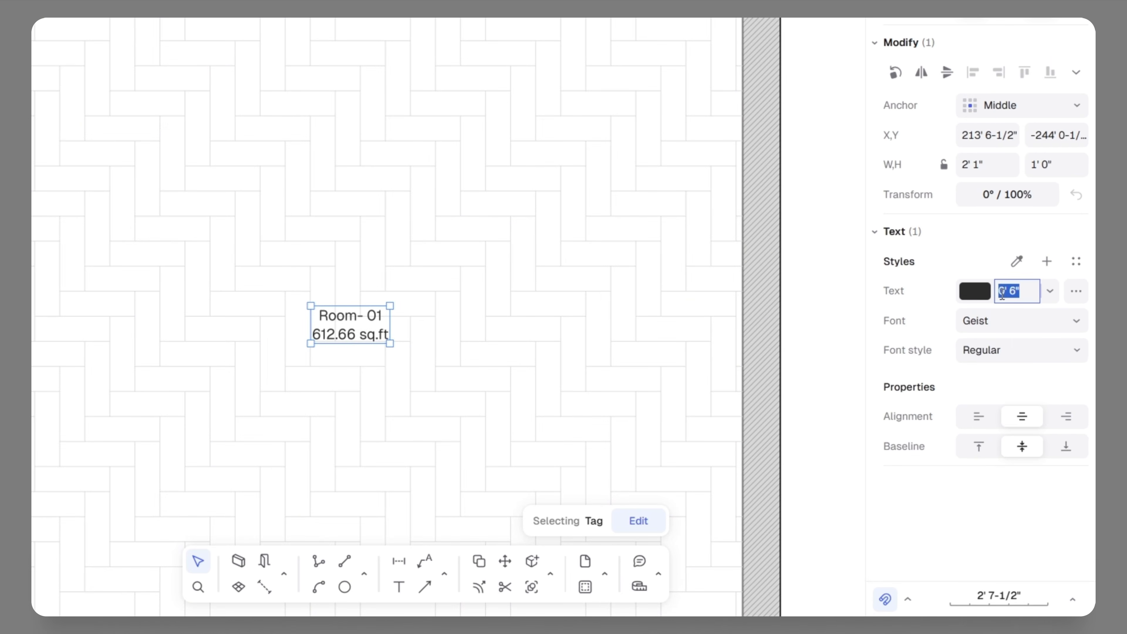
type("1")
key("Return")
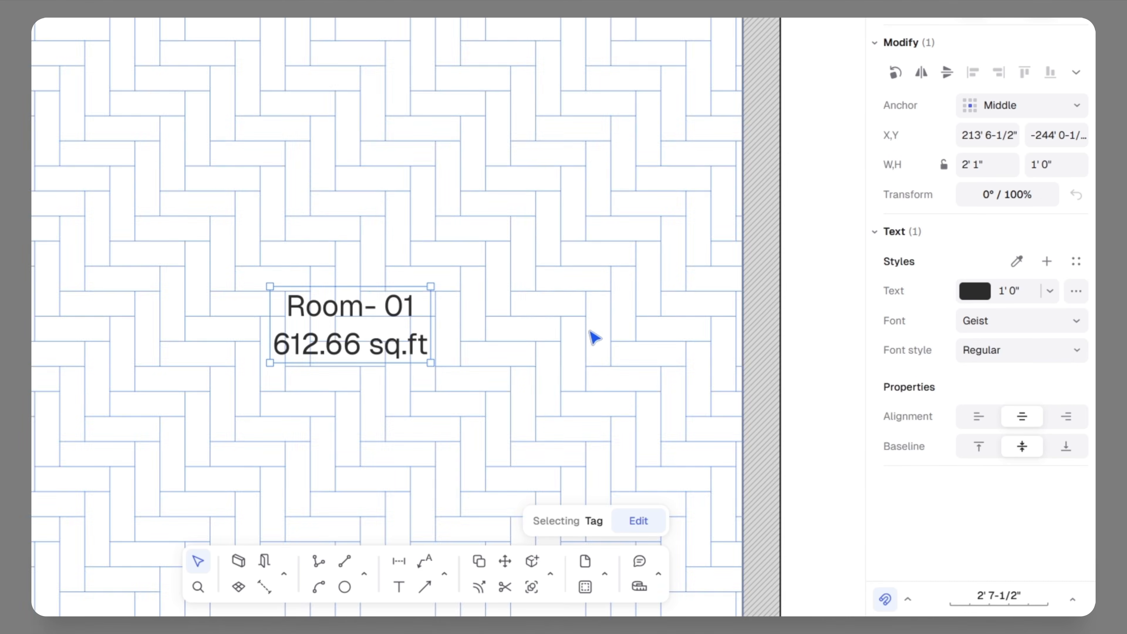
- Move the room tag to the middle of the herringbone zone and deselect it
scroll(590, 333, "down", 5)
left_click_drag(511, 331, 463, 289)
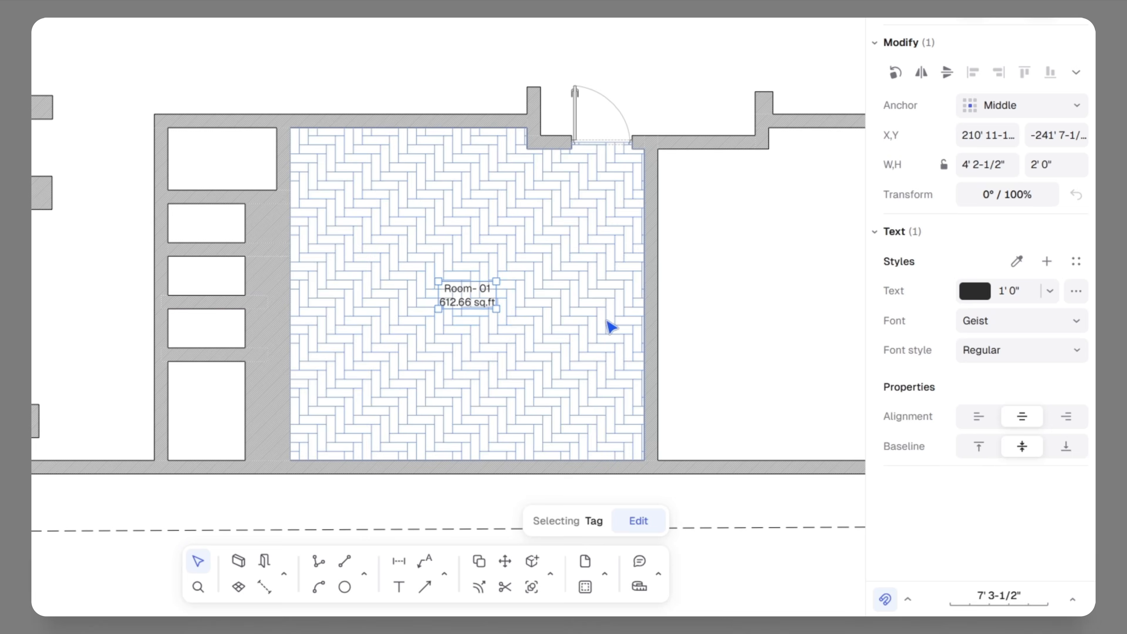
left_click(706, 314)
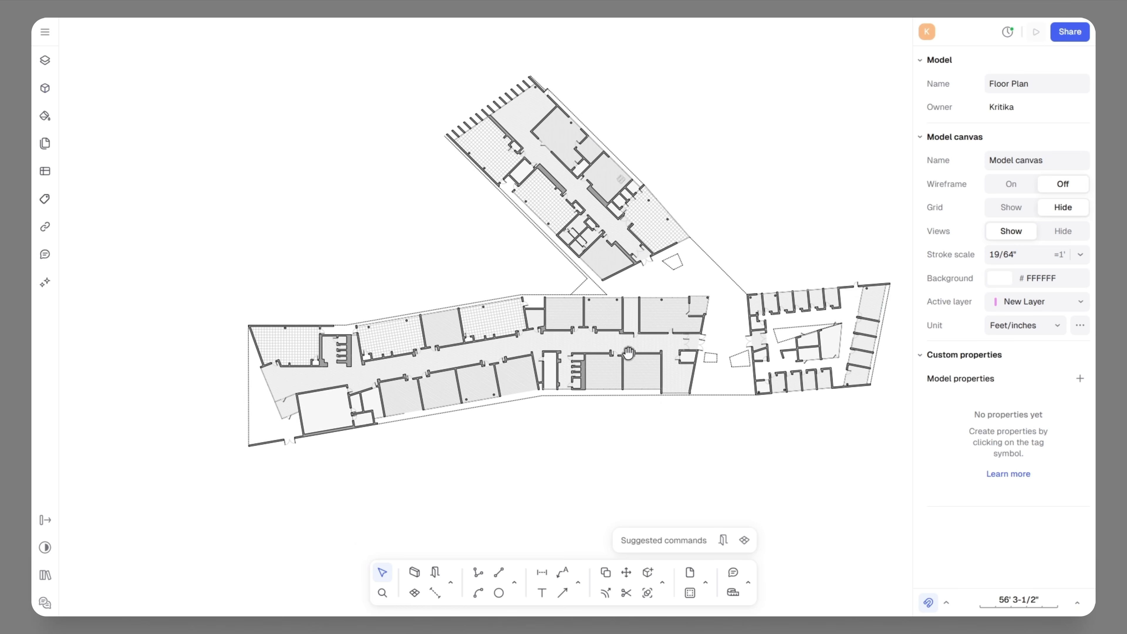
- Examine the doors and the different floor hatches of the rooms across the completed floor plan
scroll(608, 327, "up", 5)
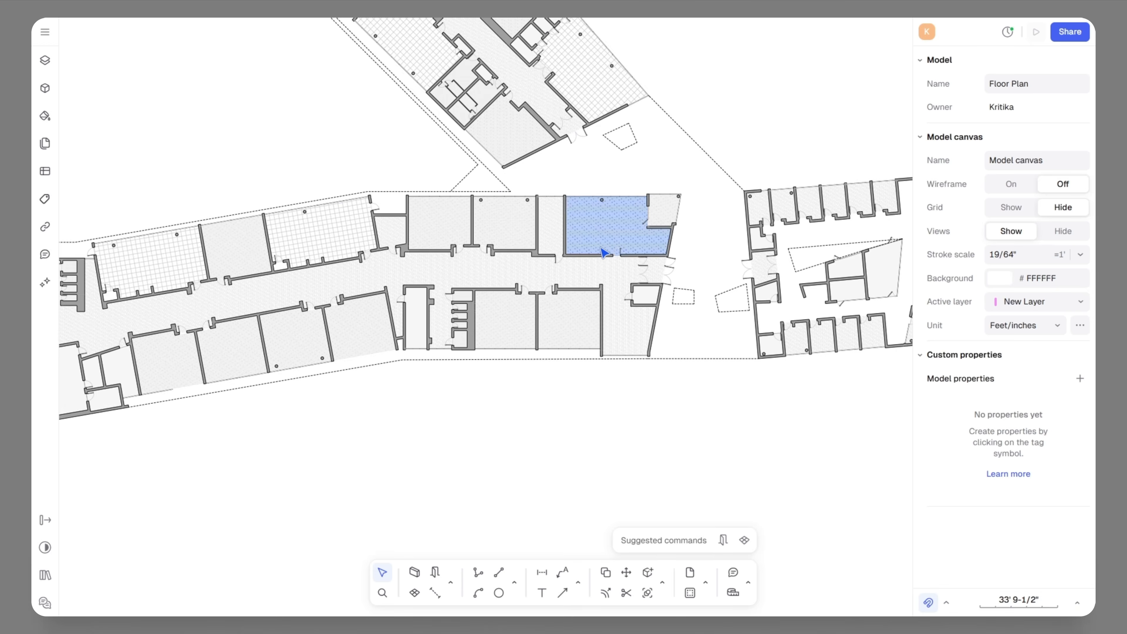
scroll(603, 249, "up", 3)
middle_click_drag(807, 314, 555, 360)
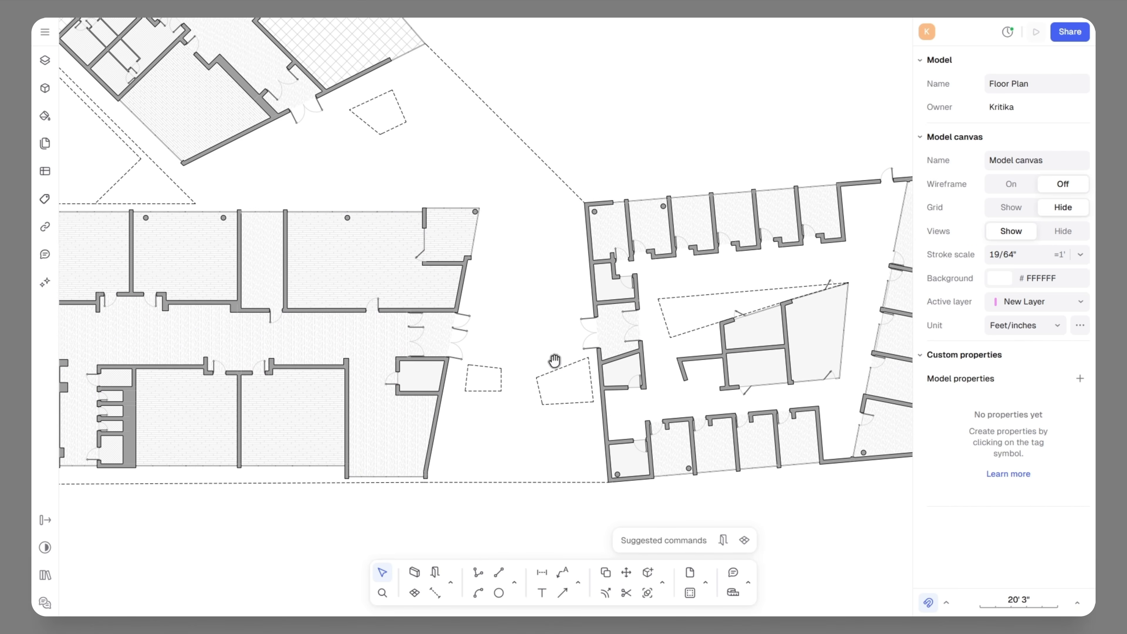
scroll(851, 232, "up", 8)
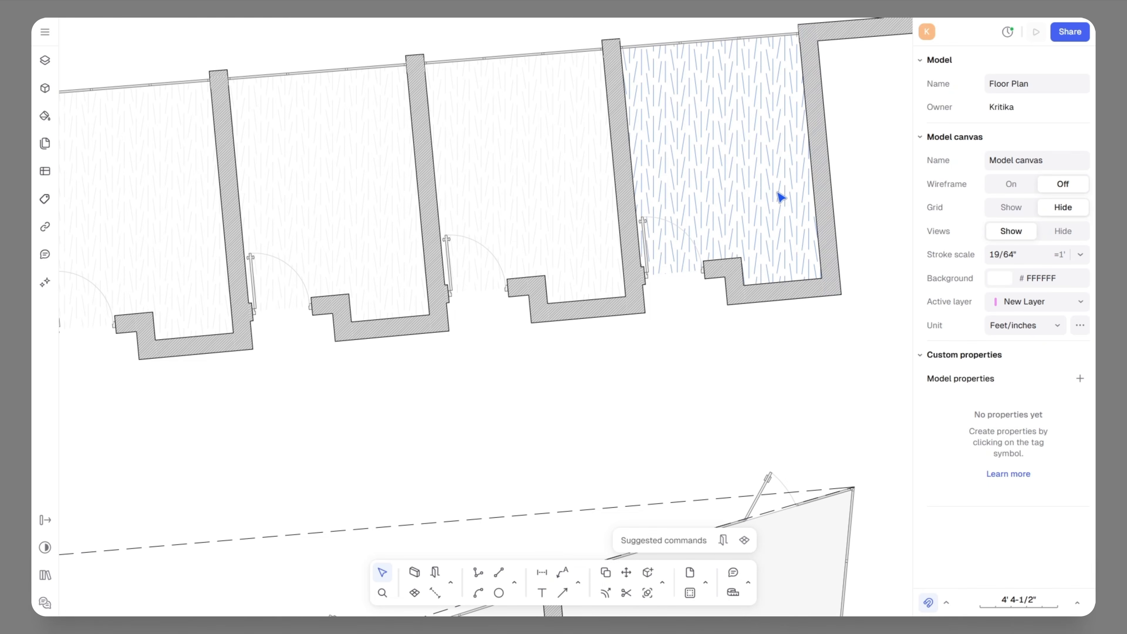
scroll(763, 184, "down", 8)
scroll(712, 322, "up", 8)
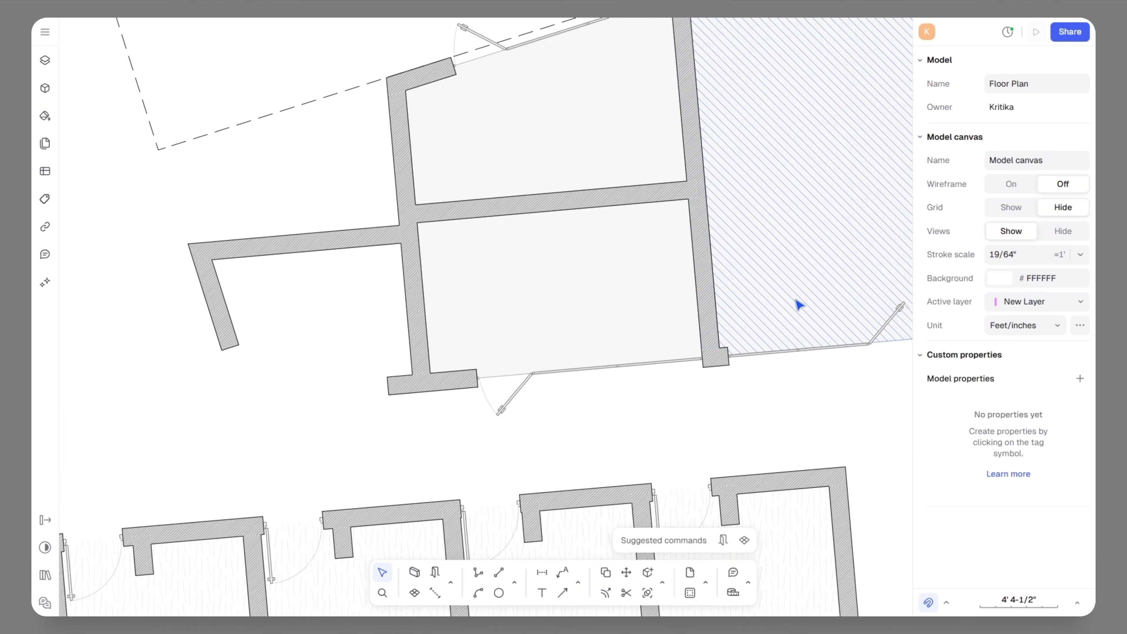
scroll(801, 302, "down", 10)
scroll(603, 318, "up", 8)
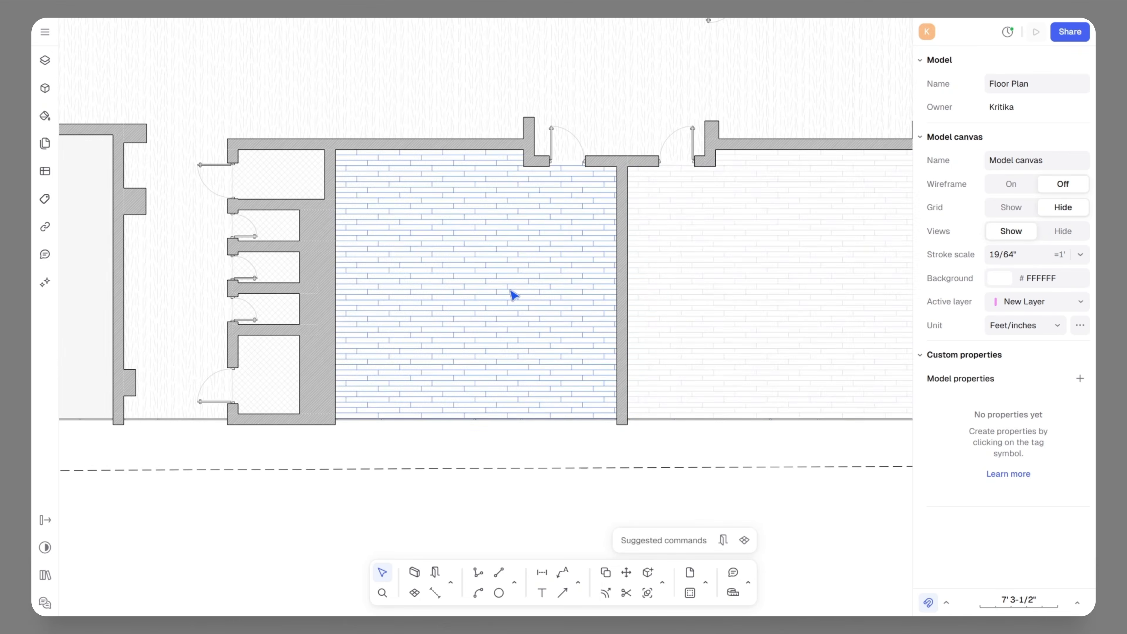
scroll(730, 310, "down", 4)
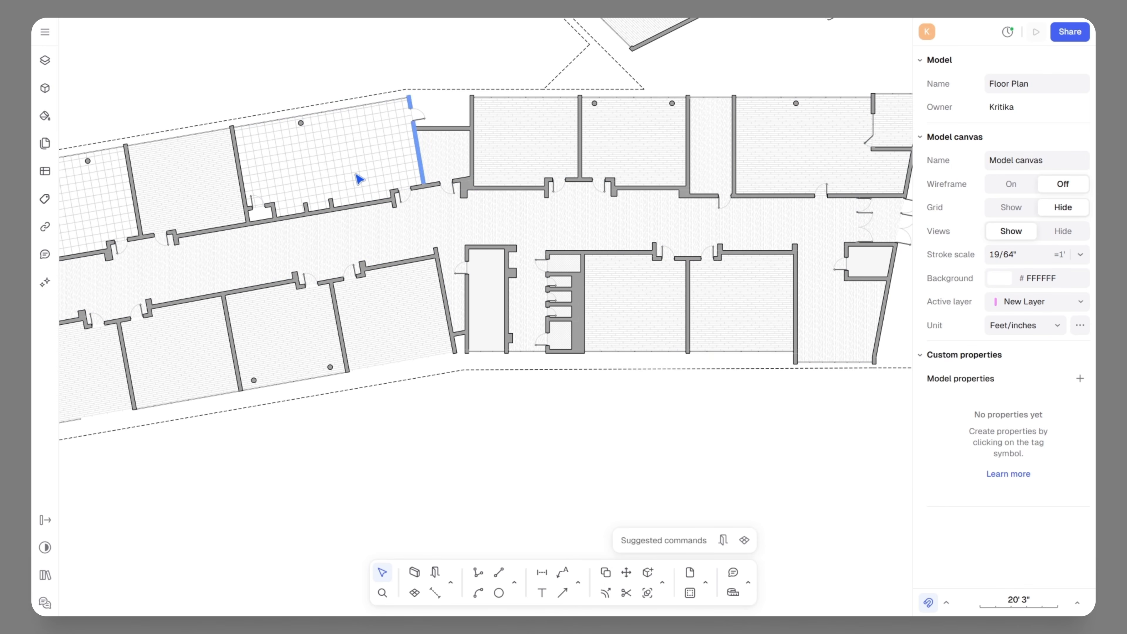
scroll(659, 301, "up", 2)
scroll(661, 305, "up", 2)
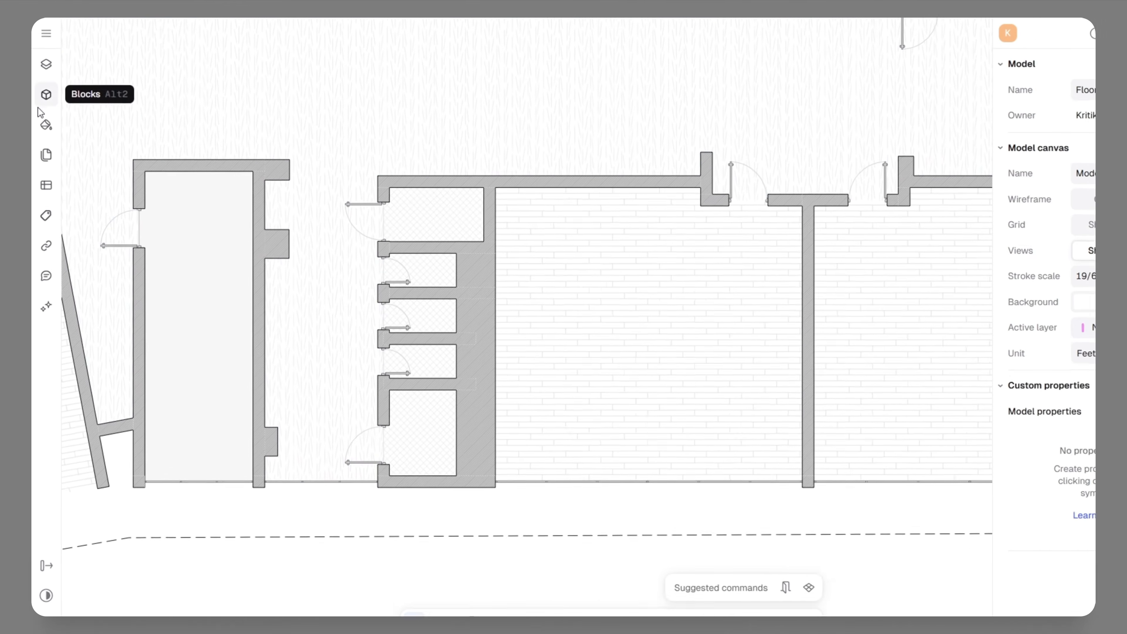
- Search the block libraries for "storage" and open the Closets & storage - 3 views library
left_click(47, 101)
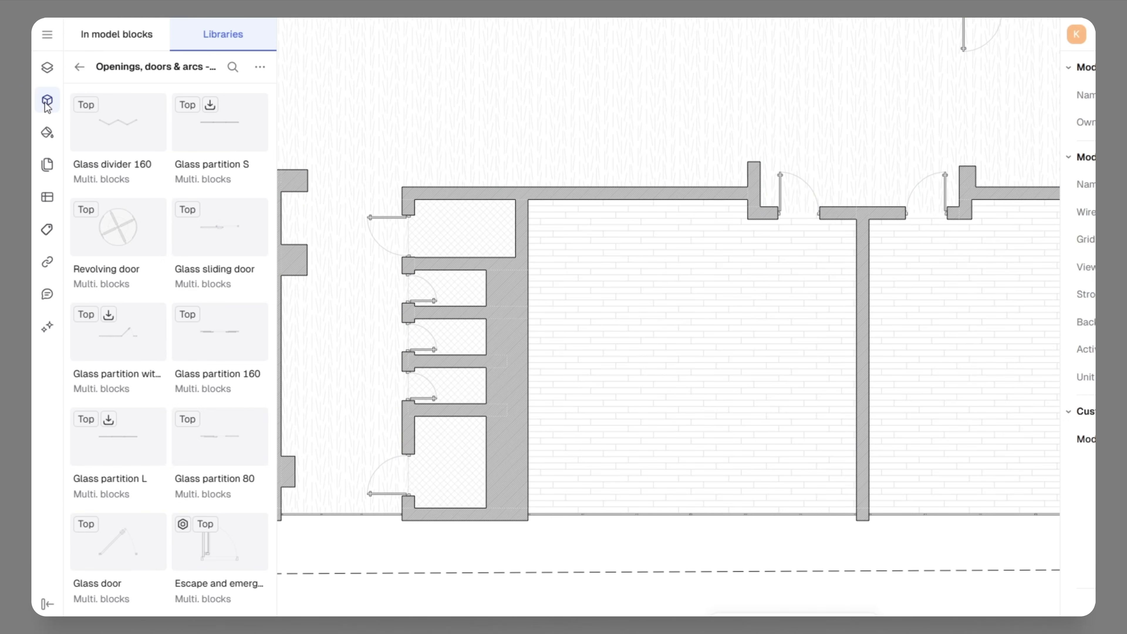
left_click(79, 67)
scroll(173, 499, "down", 10)
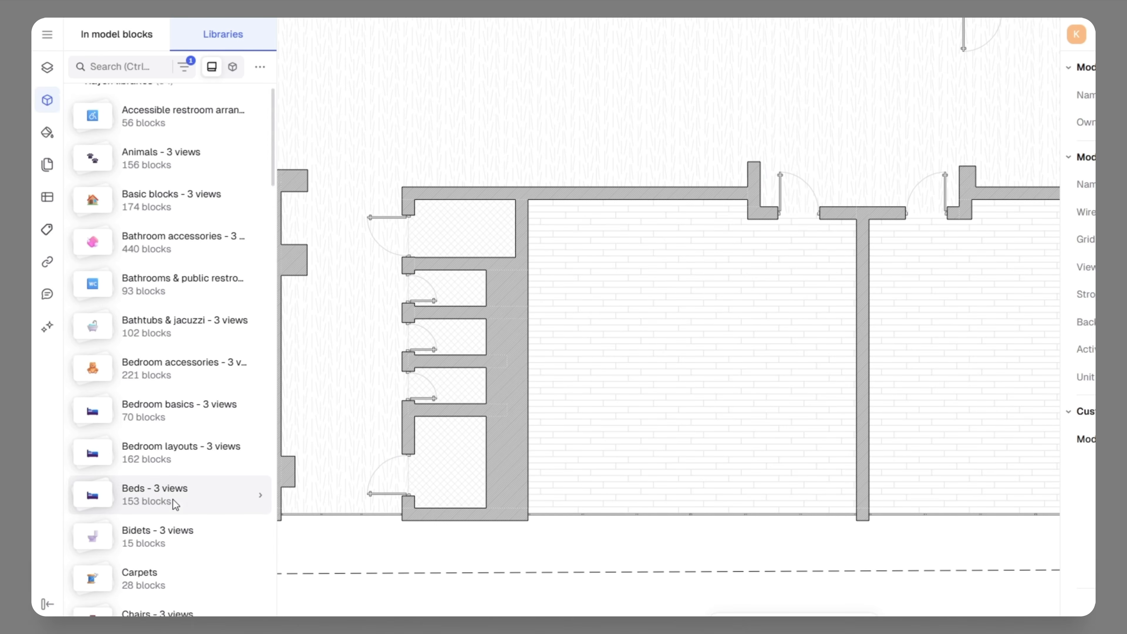
left_click(133, 63)
type("storage")
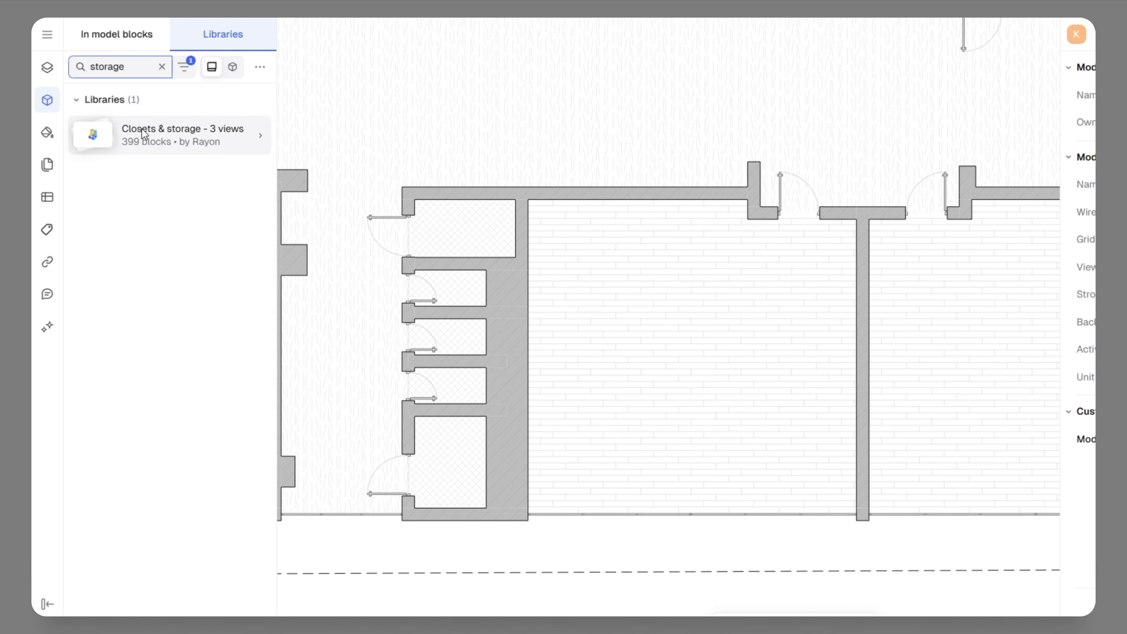
left_click(182, 134)
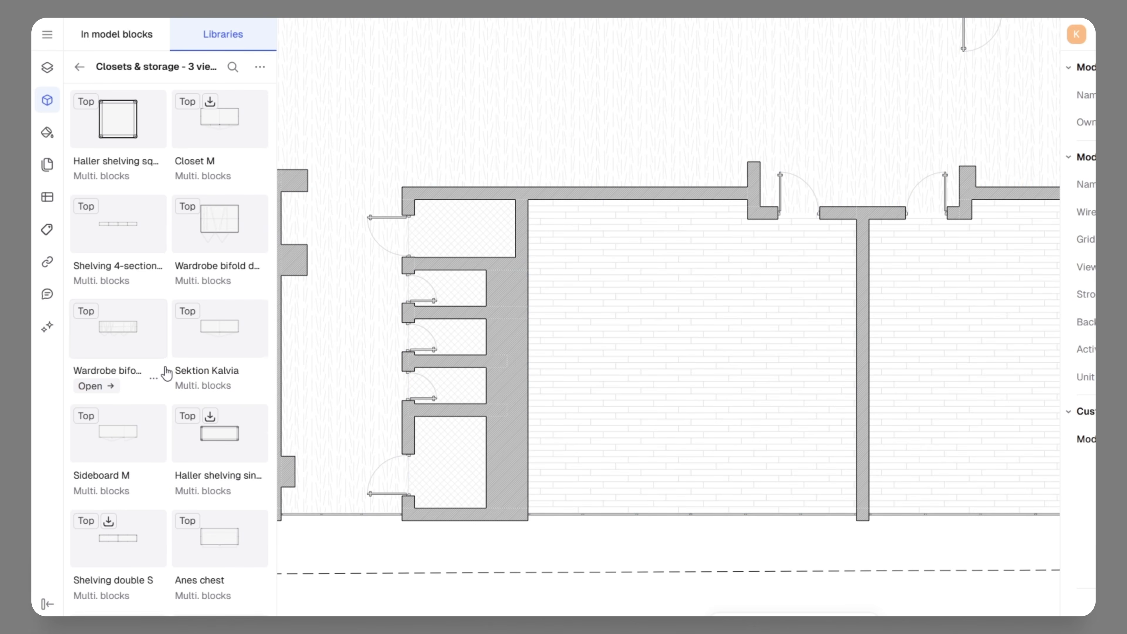
- Insert a Kallax 2x2 block into the room beside the toilet cubicles, fitted into its upper corner next to the door recess
scroll(164, 373, "down", 2)
scroll(166, 373, "down", 10)
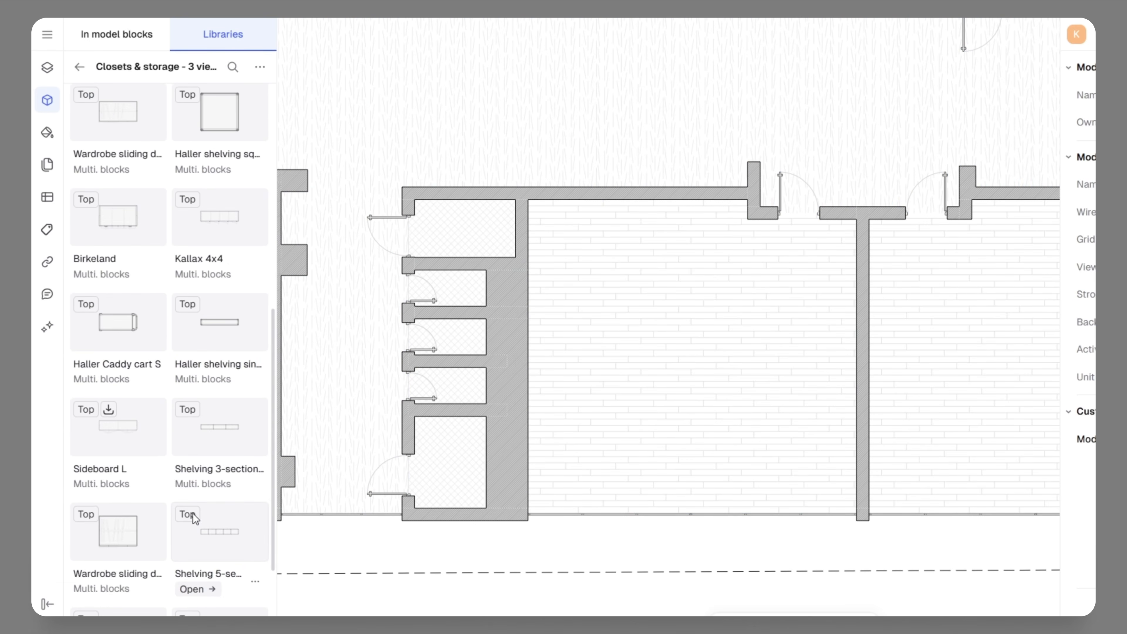
scroll(194, 515, "down", 3)
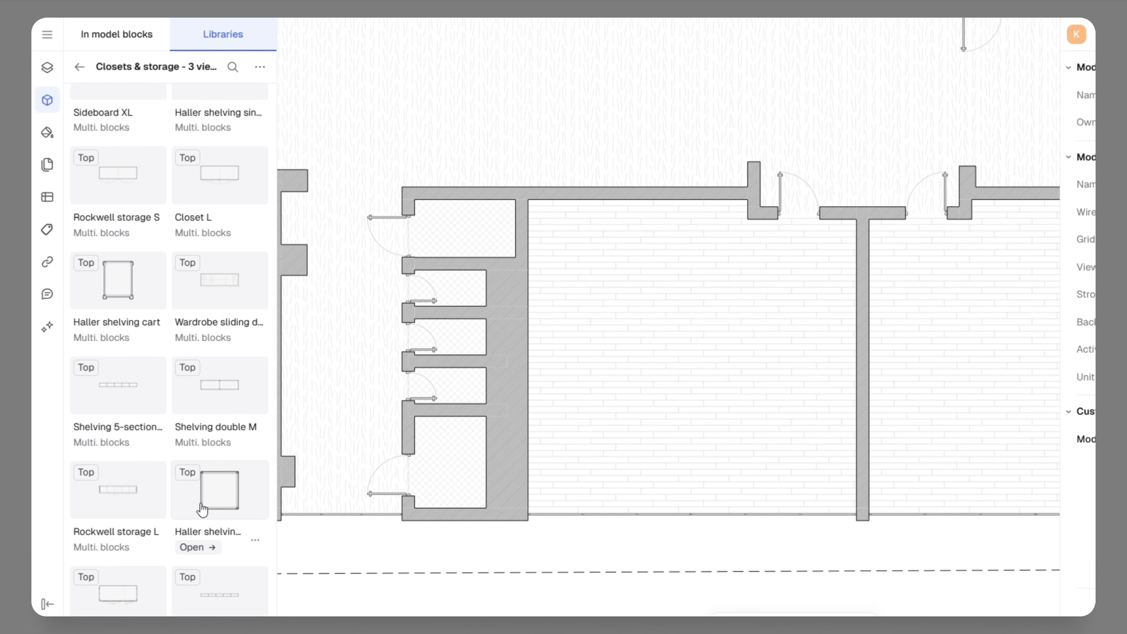
scroll(198, 512, "down", 3)
scroll(202, 508, "down", 2)
left_click_drag(227, 424, 621, 264)
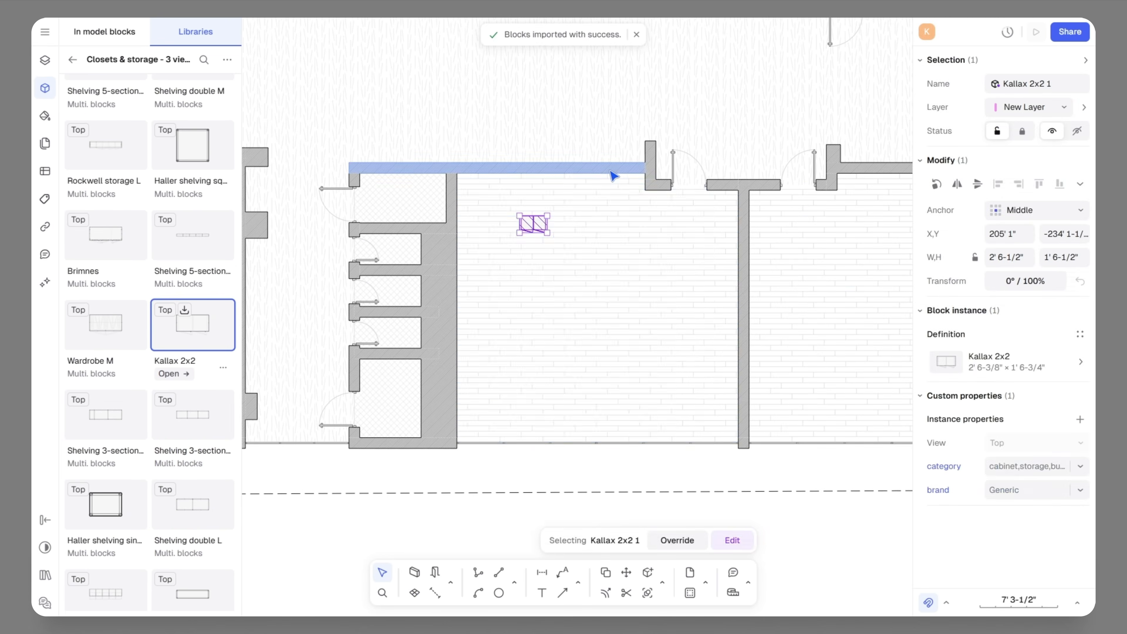
scroll(709, 200, "up", 5)
left_click_drag(464, 320, 657, 206)
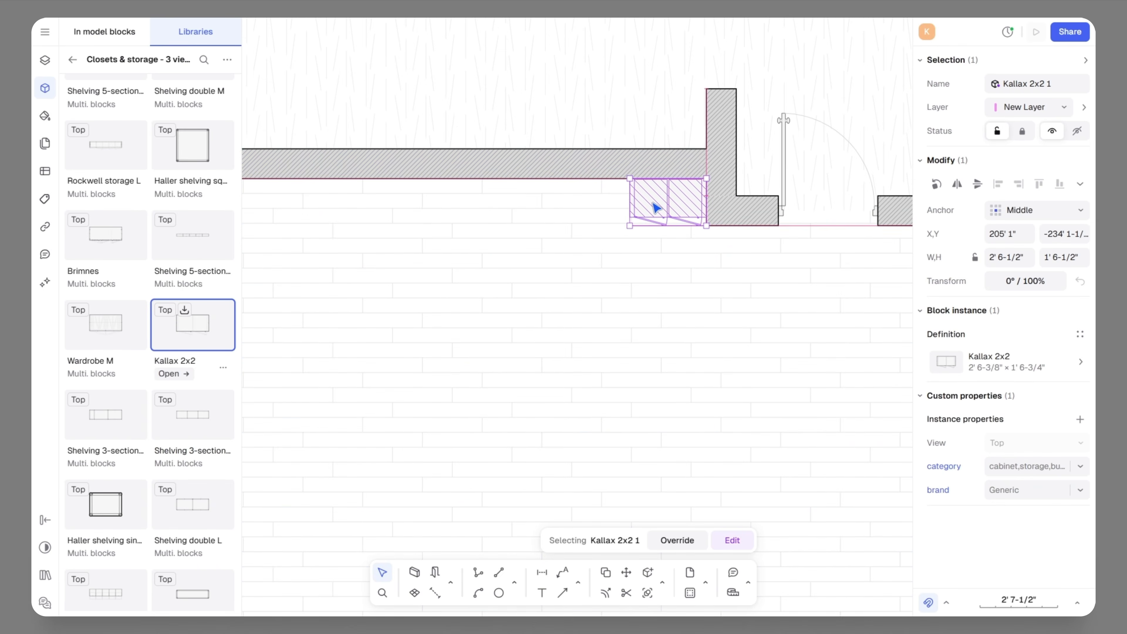
- Stretch the Kallax 2x2 block's depth downward to 1' 11", level with the door recess wall, and deselect it
scroll(656, 207, "up", 5)
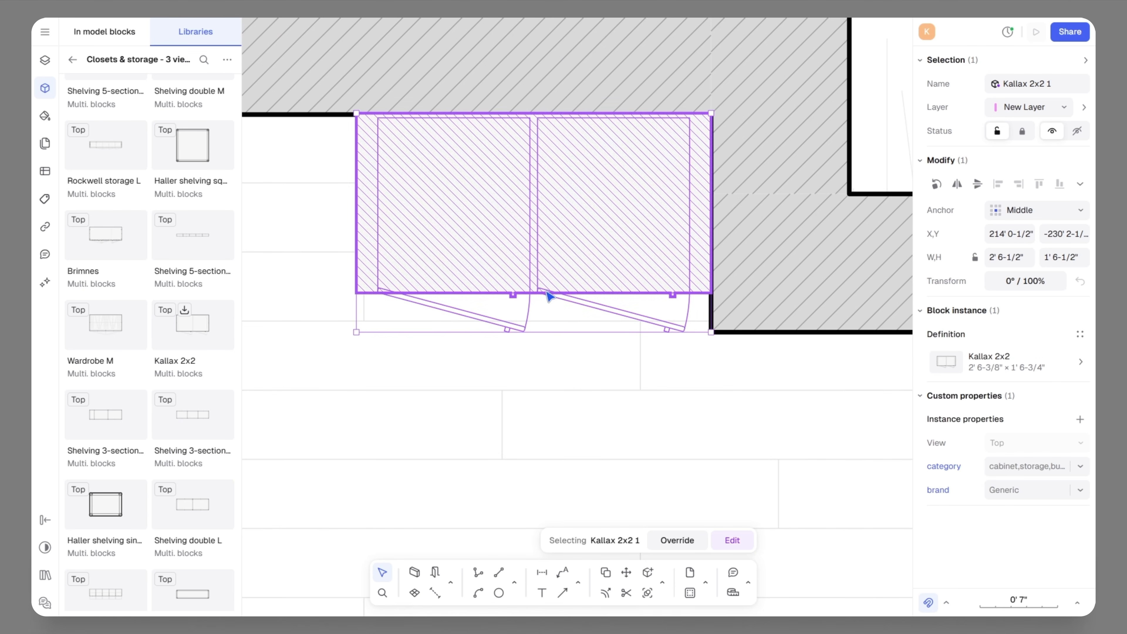
left_click_drag(563, 336, 566, 380)
scroll(692, 289, "down", 5)
left_click(715, 341)
- Duplicate the stretched Kallax 2x2 block along the upper wall, directly against the left side of the original
left_click(693, 287)
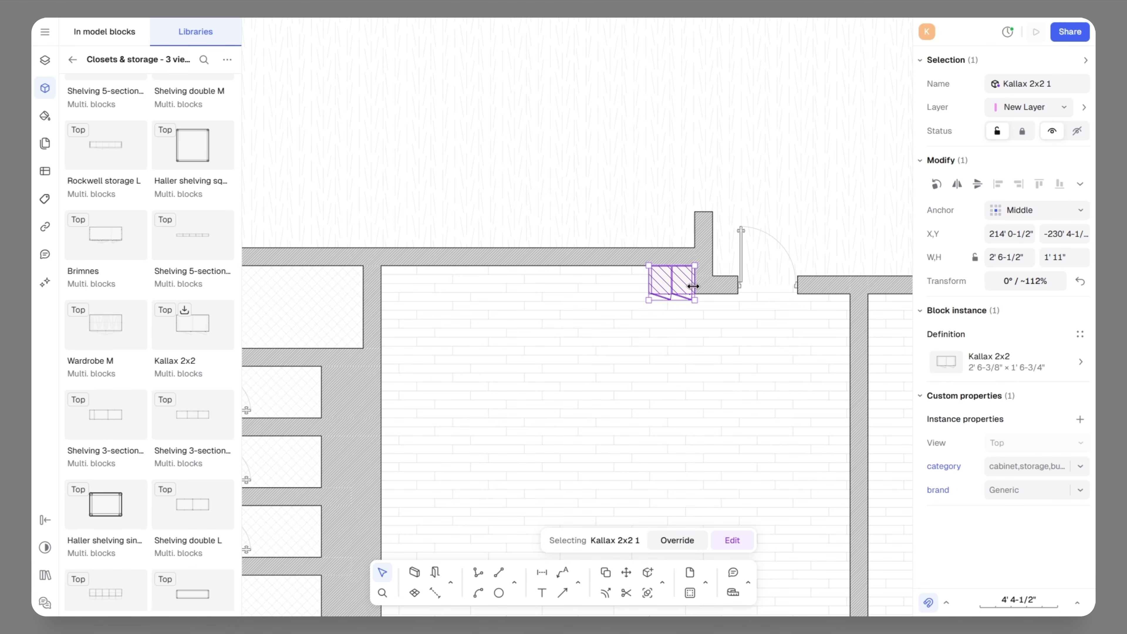
scroll(693, 286, "up", 5)
left_click_drag(750, 330, 530, 292, "alt")
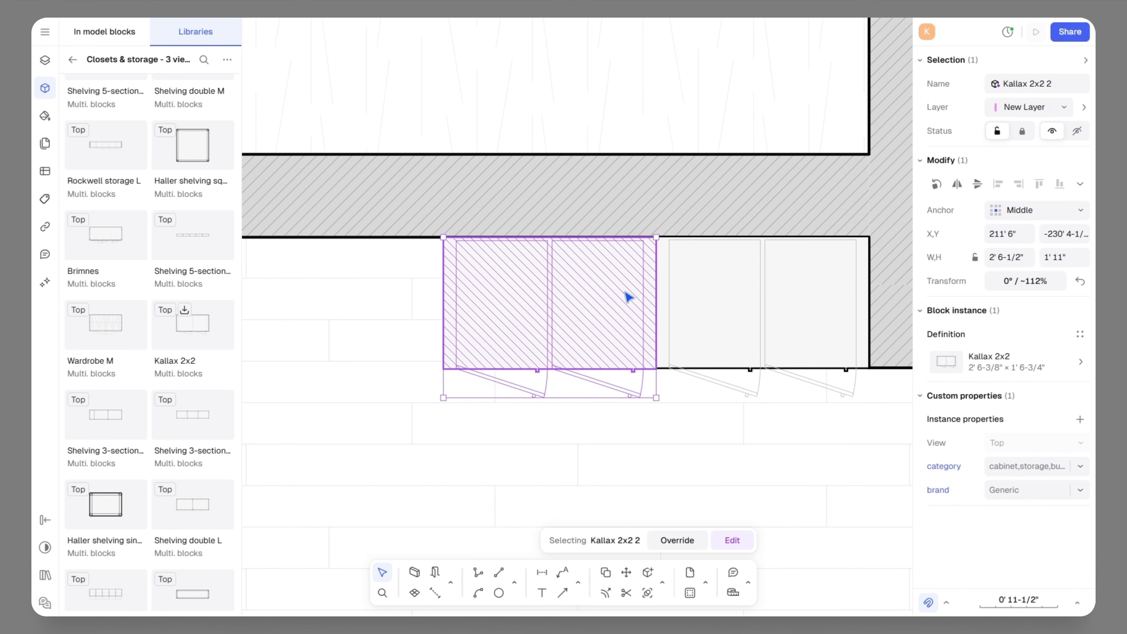
- Duplicate the Kallax 2x2 block once more along the upper wall, against the left side of the last copy
left_click_drag(629, 296, 451, 312)
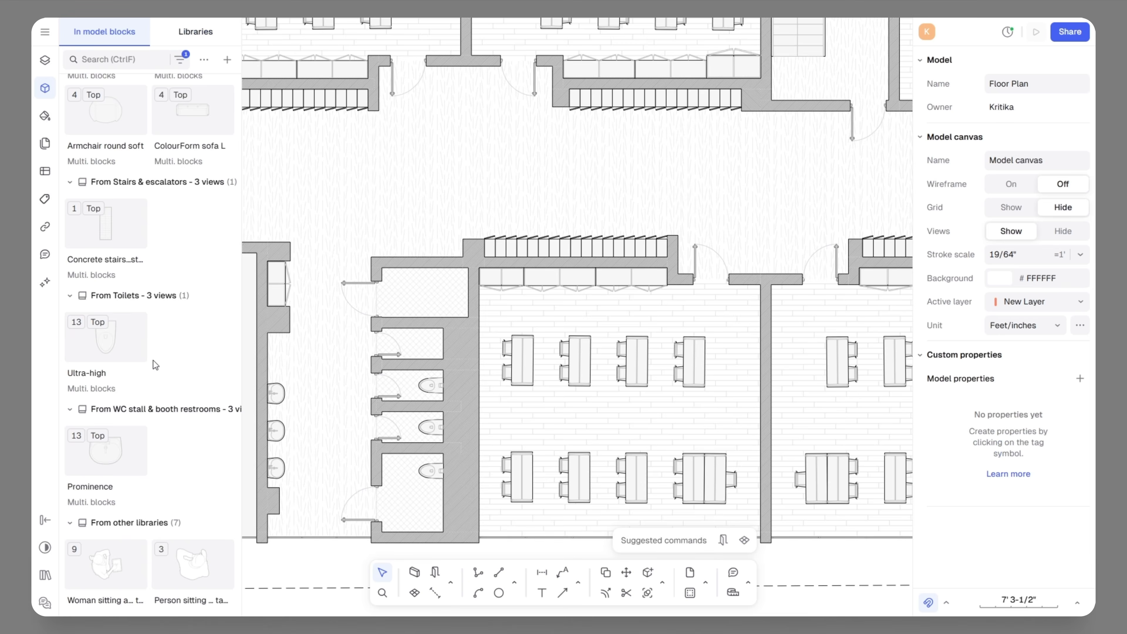
- Insert an Ultra-high toilet in the empty cubicle, rotated 90° clockwise with its back against the wall in line with the toilets below
left_click_drag(98, 348, 455, 327)
scroll(422, 348, "up", 5)
right_click(465, 337)
mouse_move(522, 427)
left_click(630, 425)
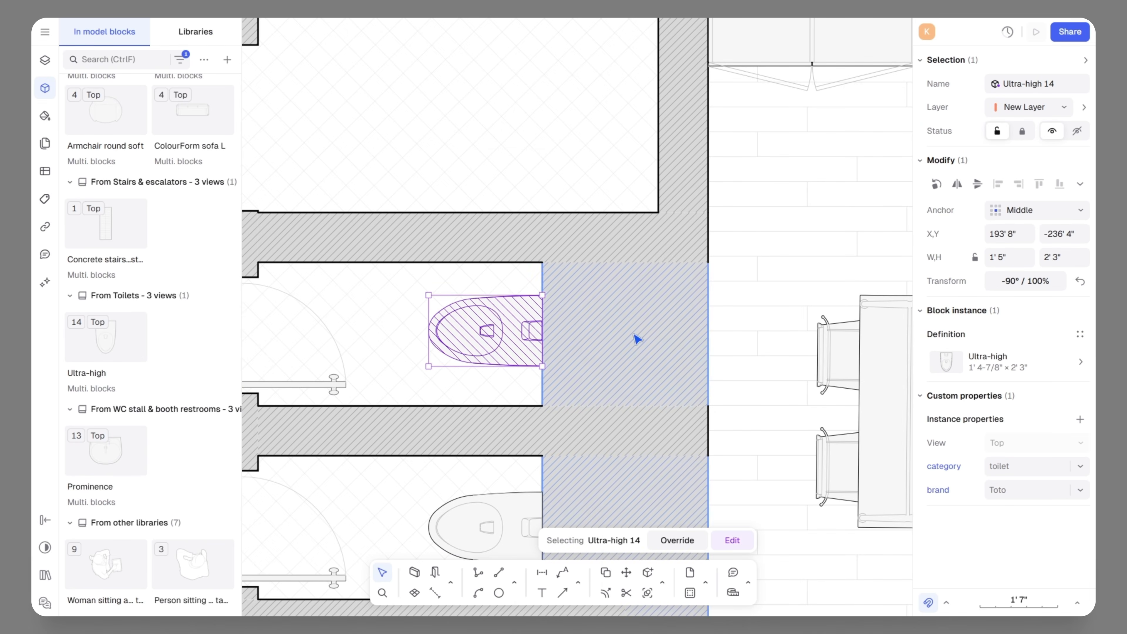
- Insert a Prominence washbasin rotated 90° counterclockwise against the wall, between the storage recess and the existing washbasins, and deselect it
scroll(843, 333, "down", 5)
scroll(464, 332, "up", 3)
left_click_drag(92, 450, 434, 389)
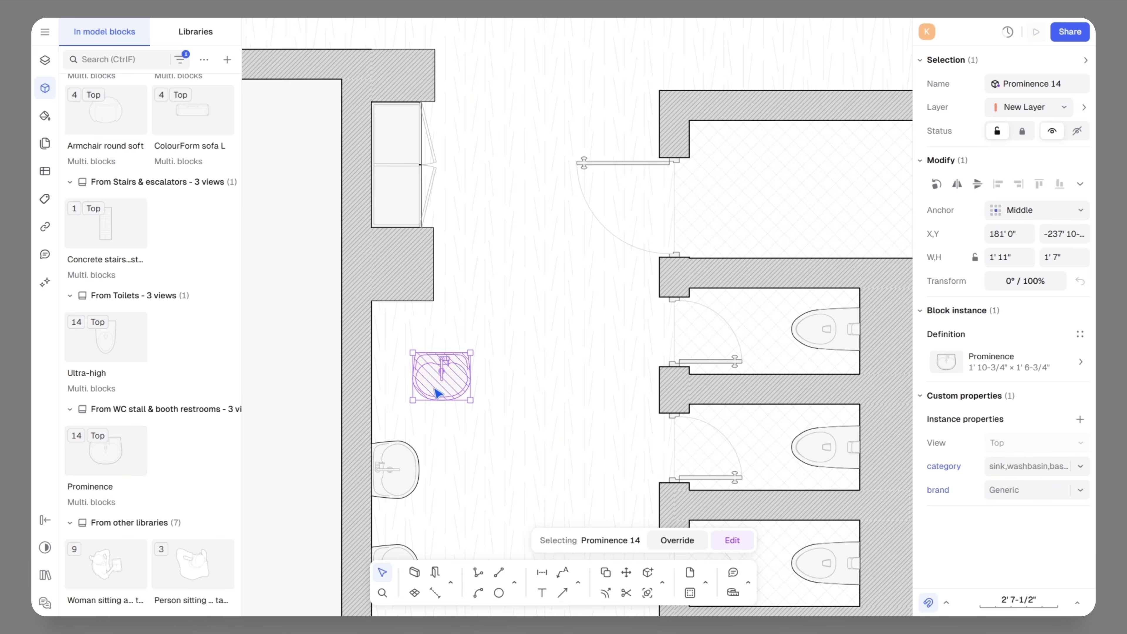
scroll(437, 393, "up", 2)
right_click(421, 369)
mouse_move(524, 422)
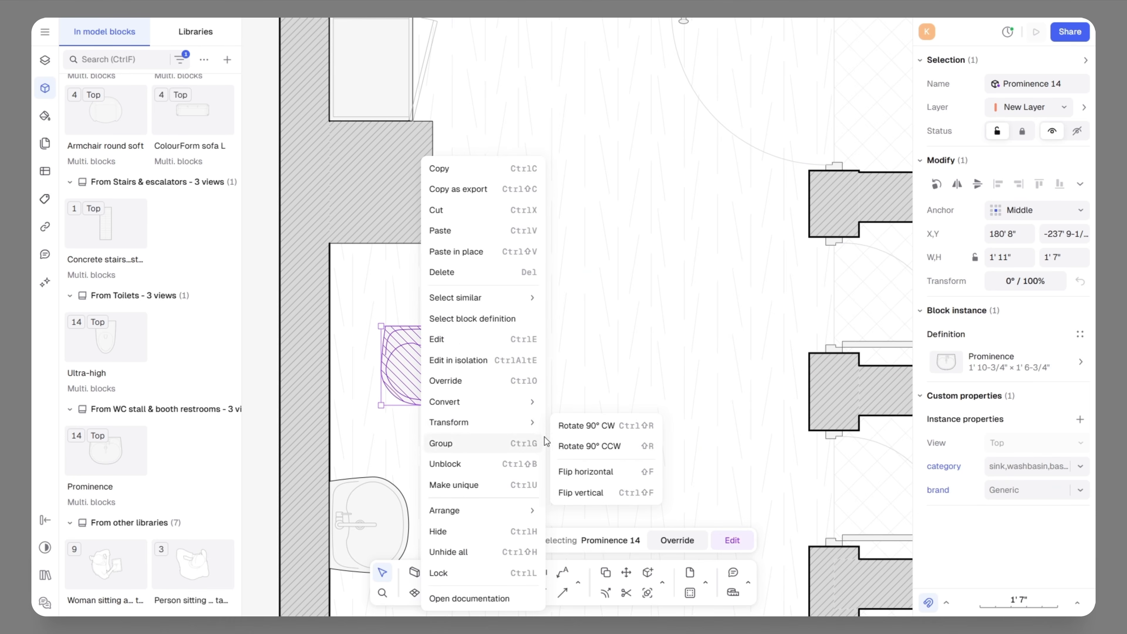
left_click(564, 446)
left_click_drag(428, 369, 377, 355)
left_click(523, 351)
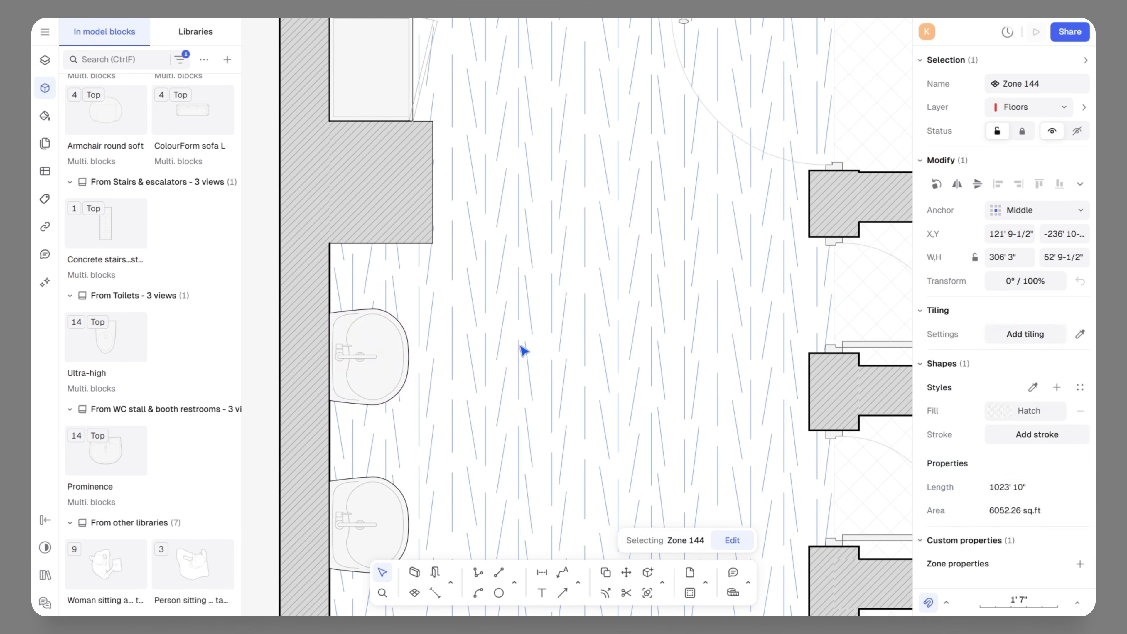
- Insert a MedaMorph desk in the middle of the empty office beside the furnished one and rotate it slightly to follow the slanted walls
scroll(524, 351, "down", 3)
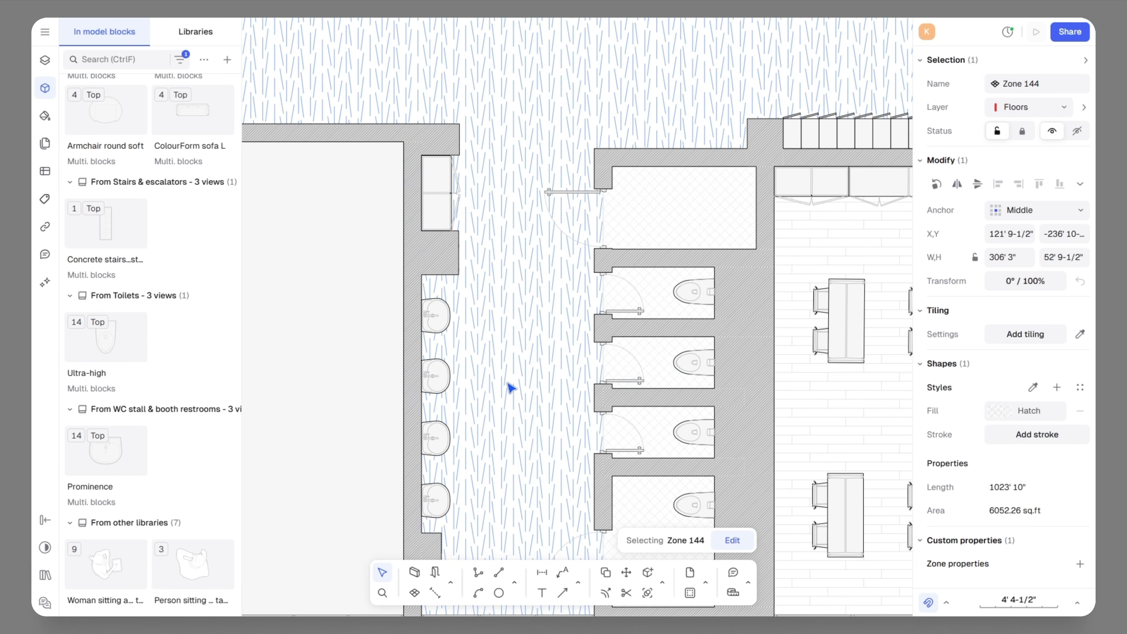
scroll(478, 343, "down", 3)
middle_click_drag(668, 436, 538, 446)
scroll(397, 426, "down", 5)
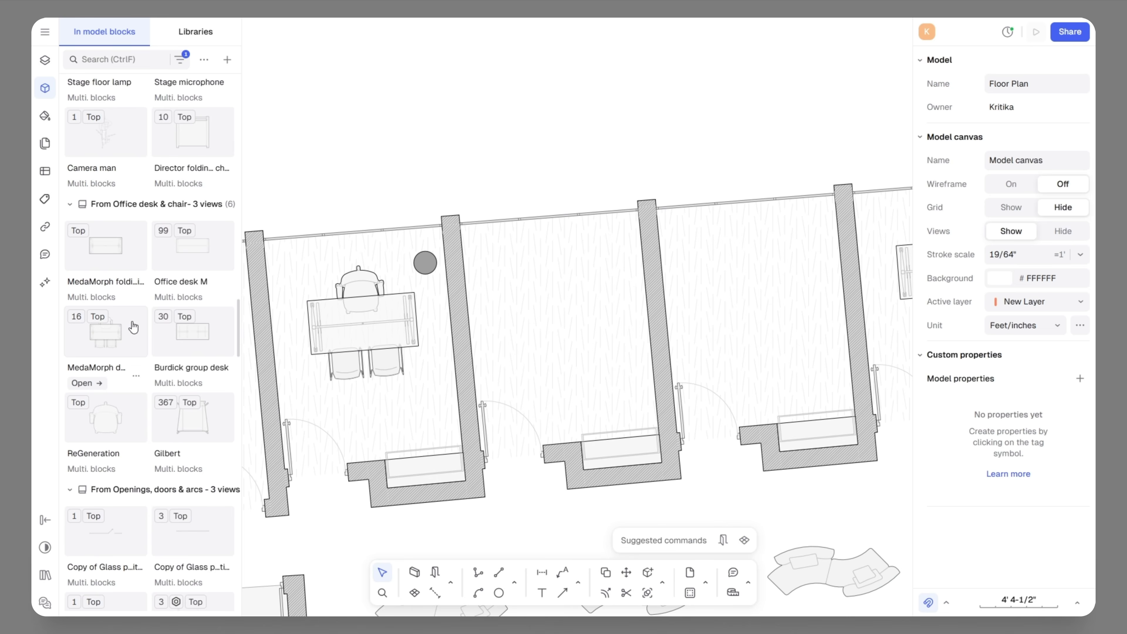
left_click_drag(113, 338, 556, 328)
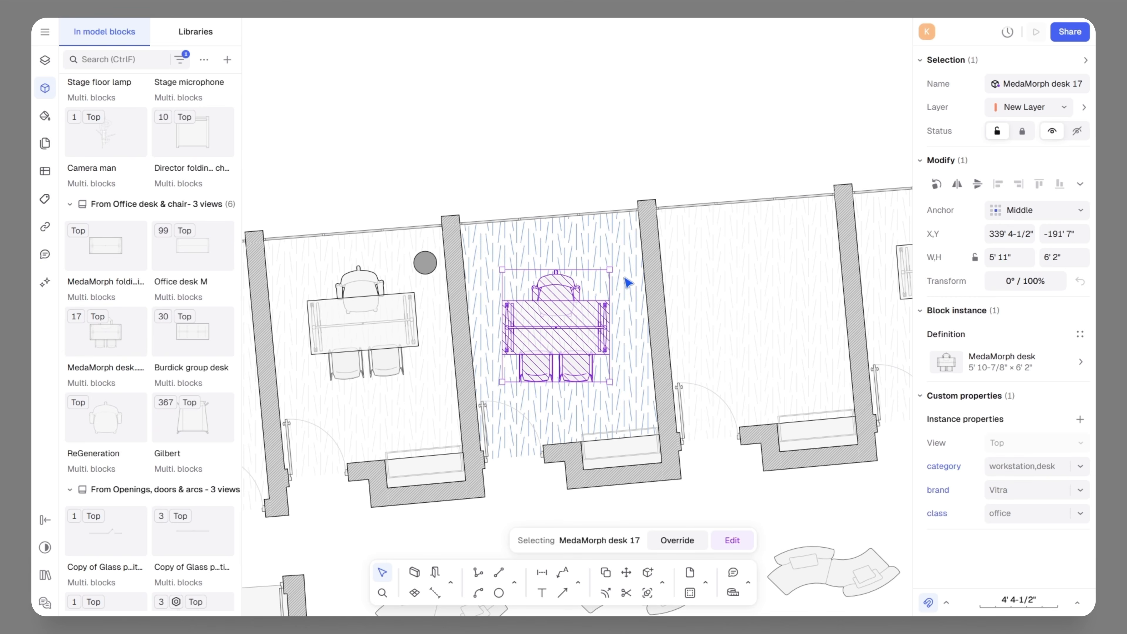
left_click_drag(612, 384, 617, 385)
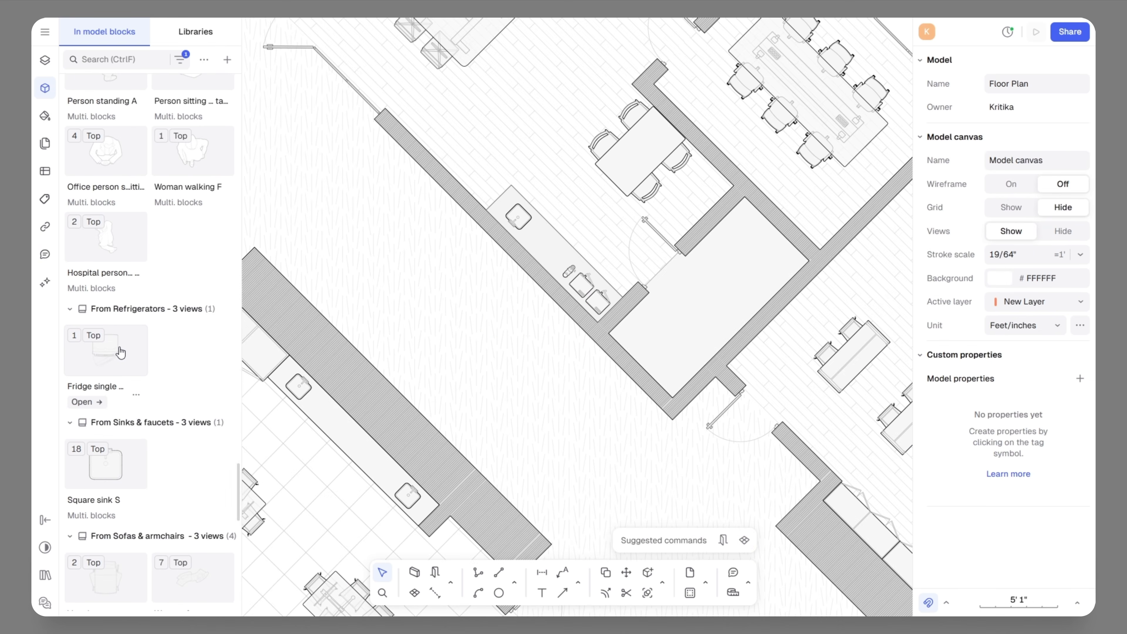
- Insert a Fridge single door L block near the sink end of the diagonal kitchen counter, rotated by 135° and clear of the wall
left_click_drag(116, 359, 506, 161)
scroll(473, 169, "up", 5)
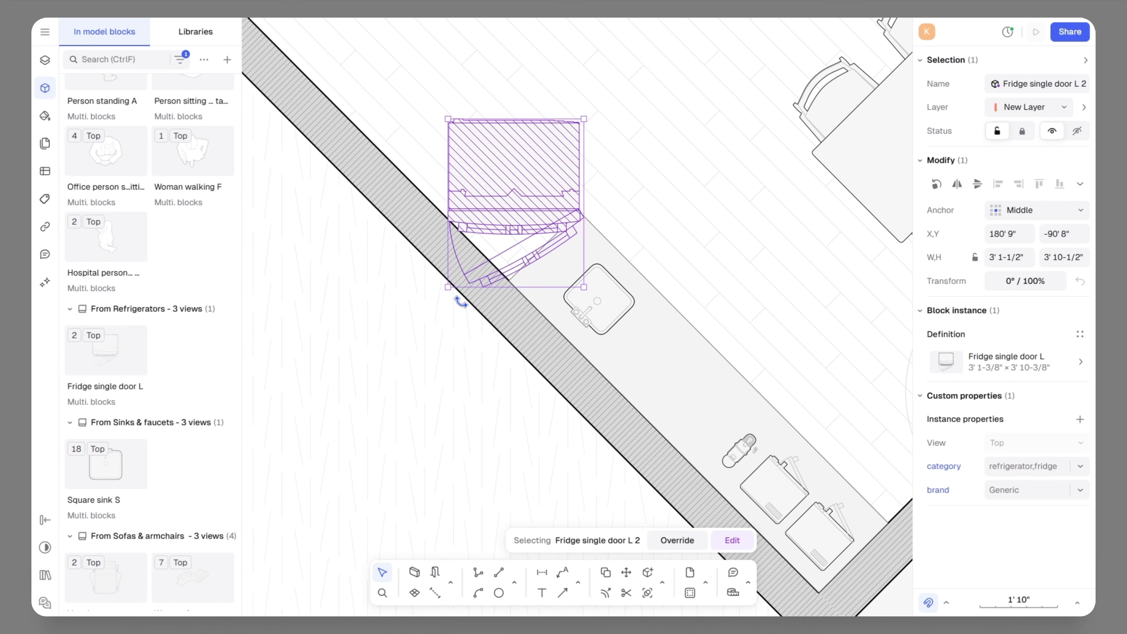
left_click_drag(462, 302, 620, 217)
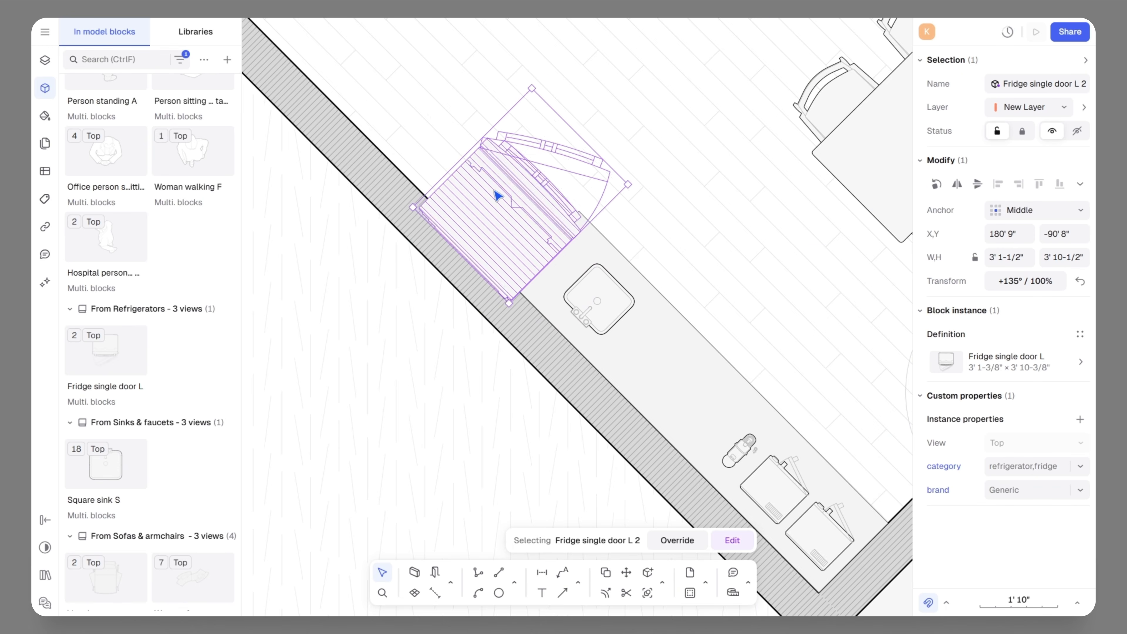
left_click_drag(498, 195, 504, 168)
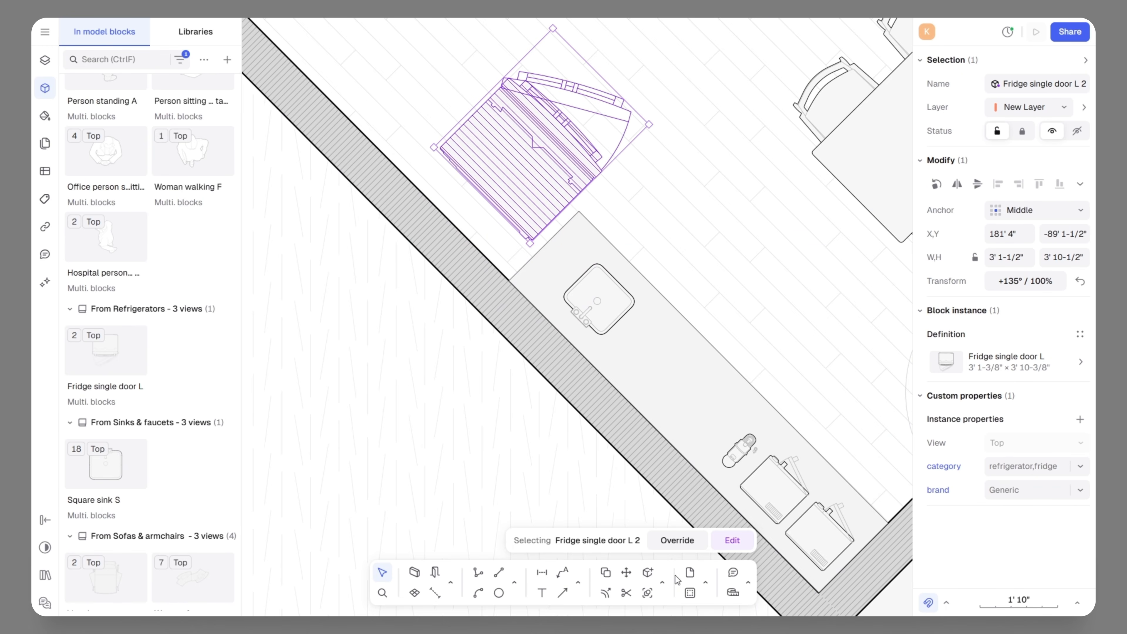
- Align the fridge's back edge with the diagonal wall using two point pairs, place it beside the counter end, and deselect it
left_click(663, 584)
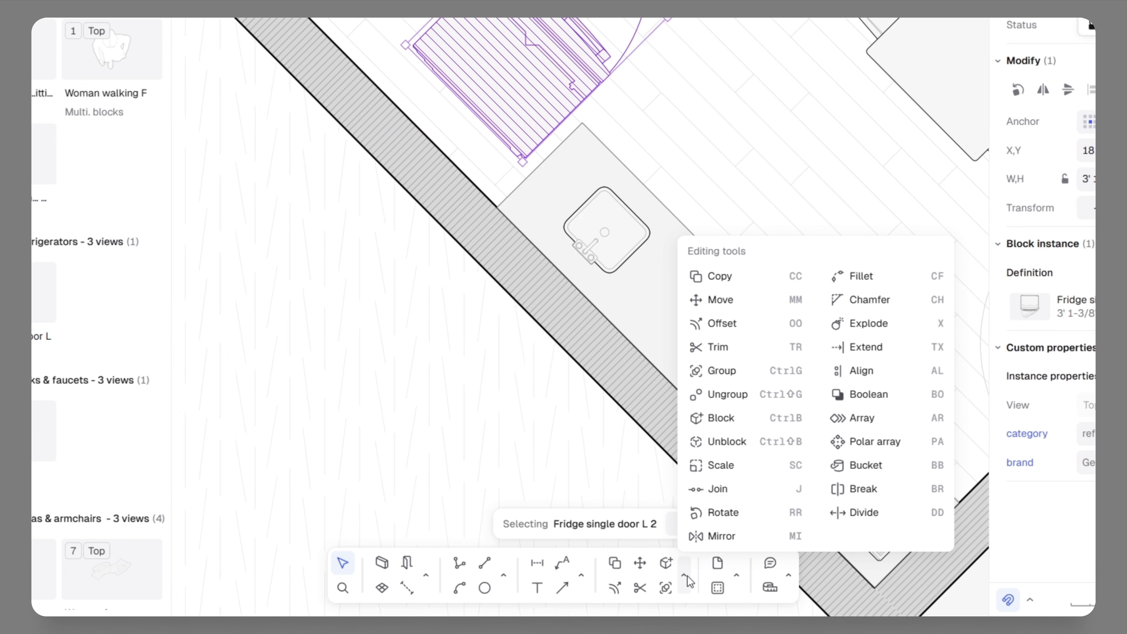
left_click(862, 370)
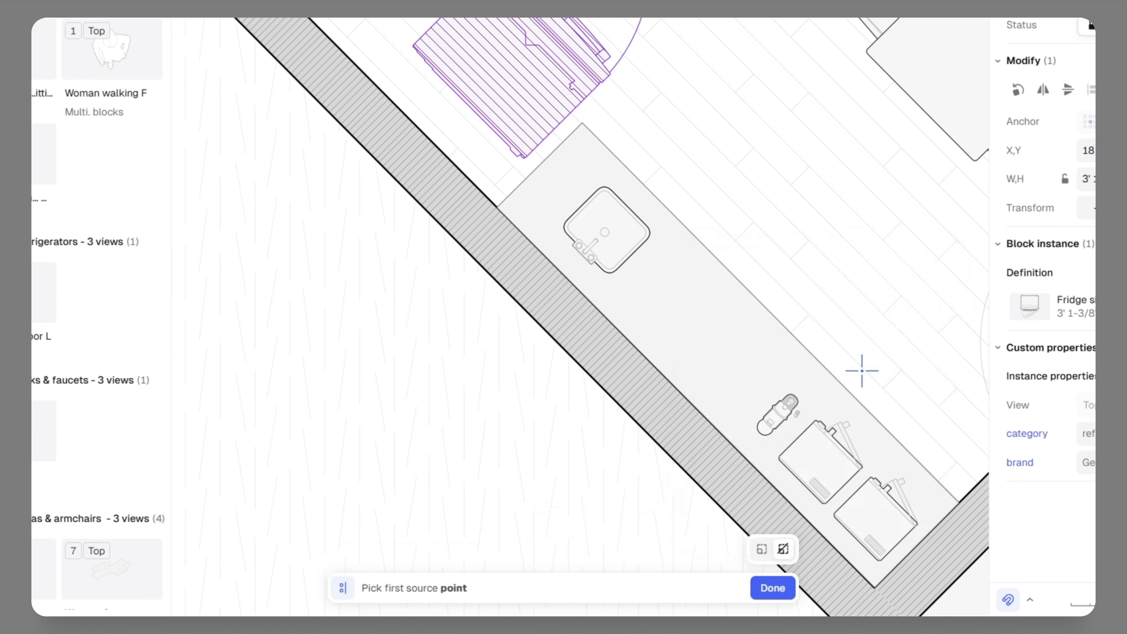
scroll(414, 47, "up", 3)
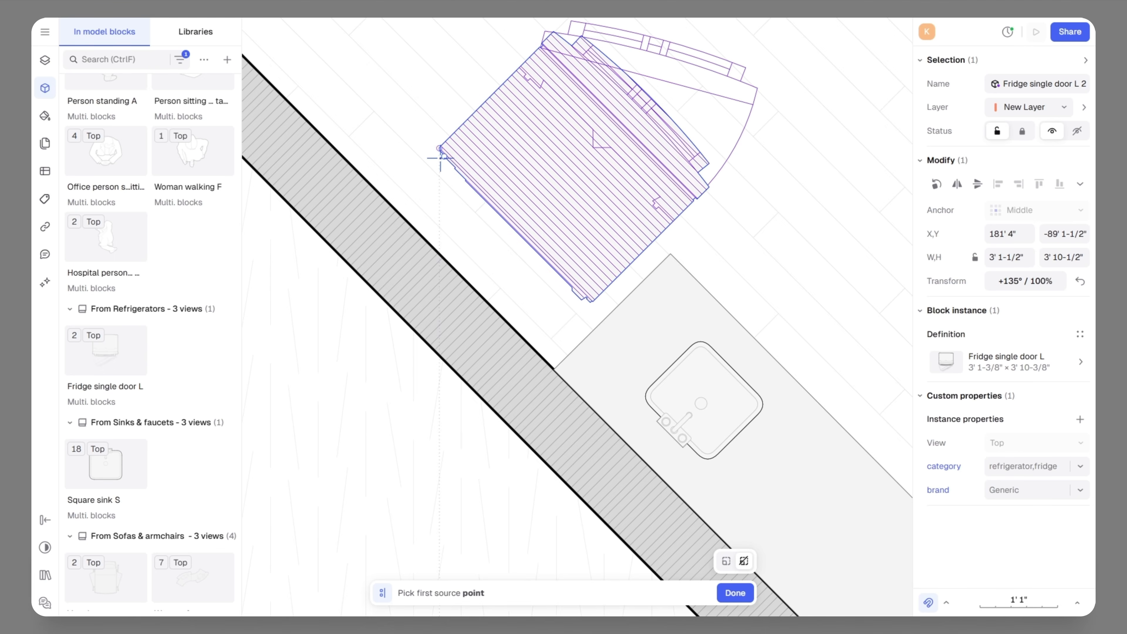
left_click(440, 147)
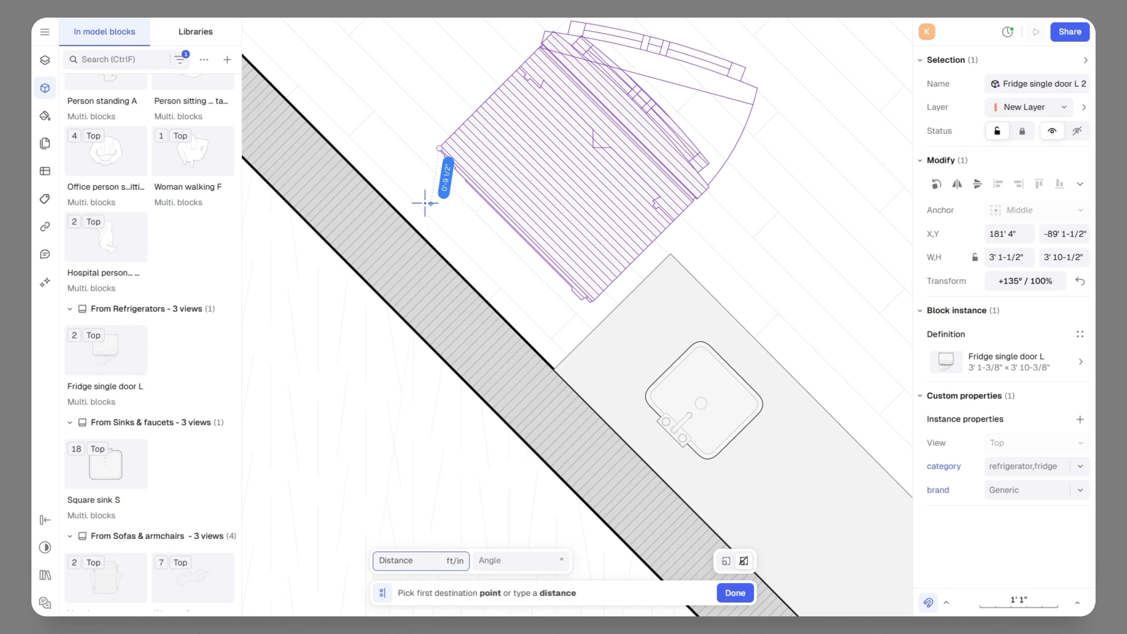
left_click(387, 201)
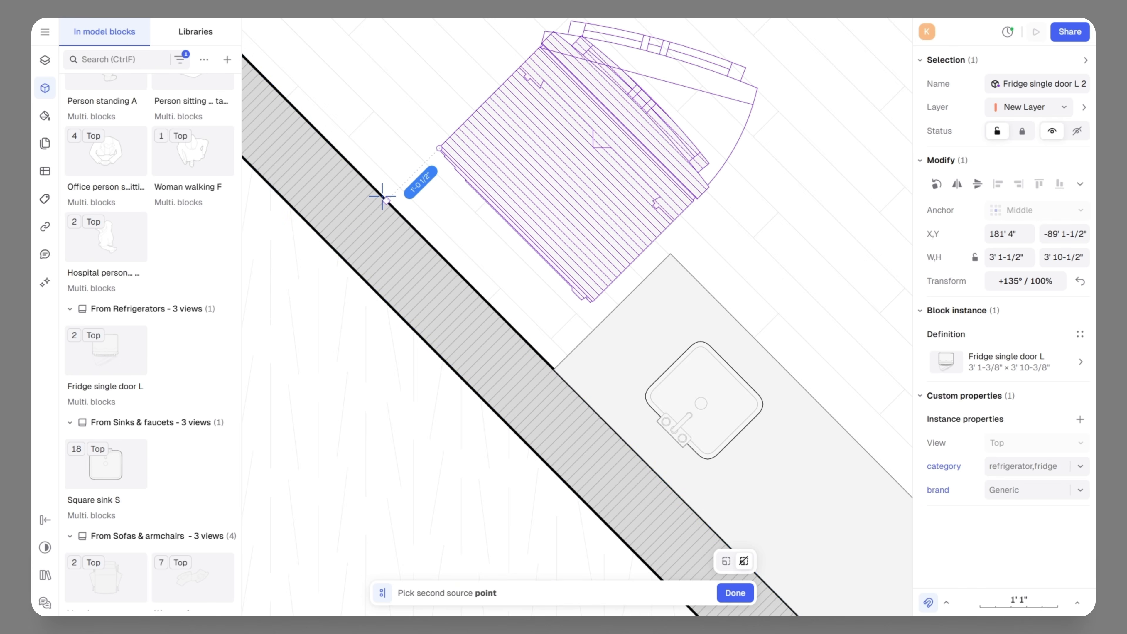
left_click(592, 301)
left_click(545, 354)
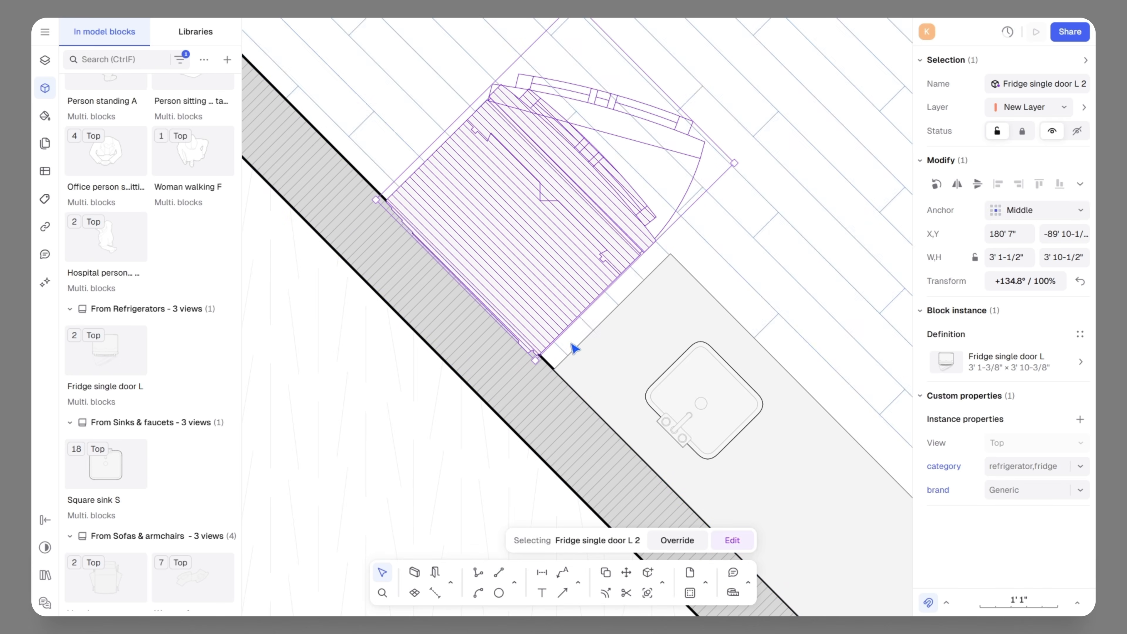
scroll(536, 258, "down", 10)
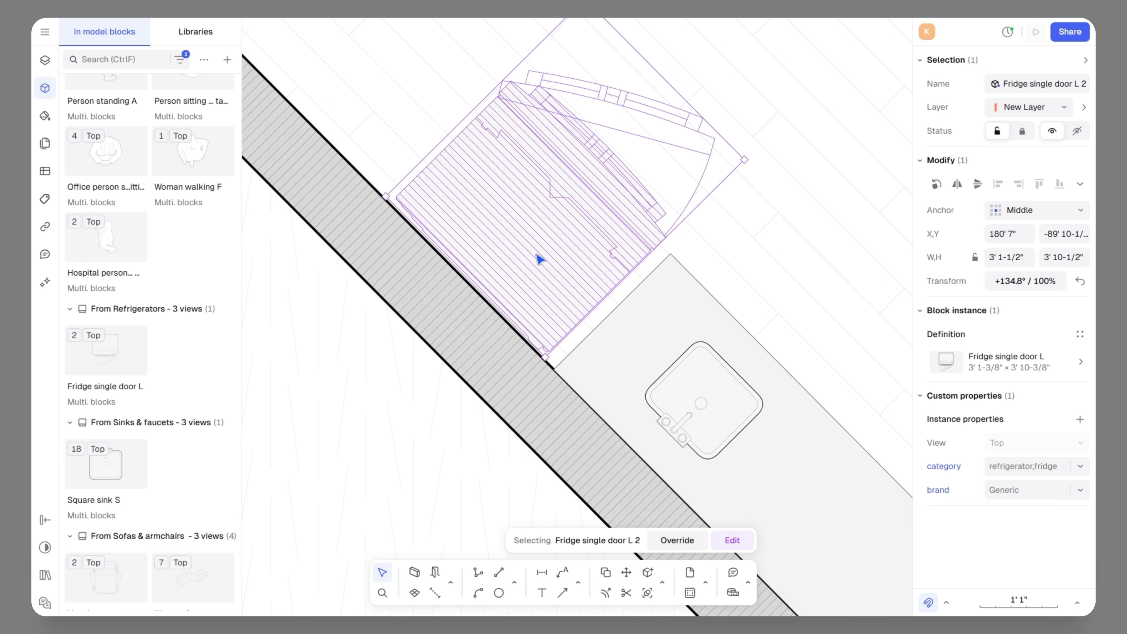
left_click(742, 191)
- Change the hatch background colour of Wall style 04 to pink #EAB6B6, using the slanted wall beside the kitchen counter
scroll(606, 367, "down", 4)
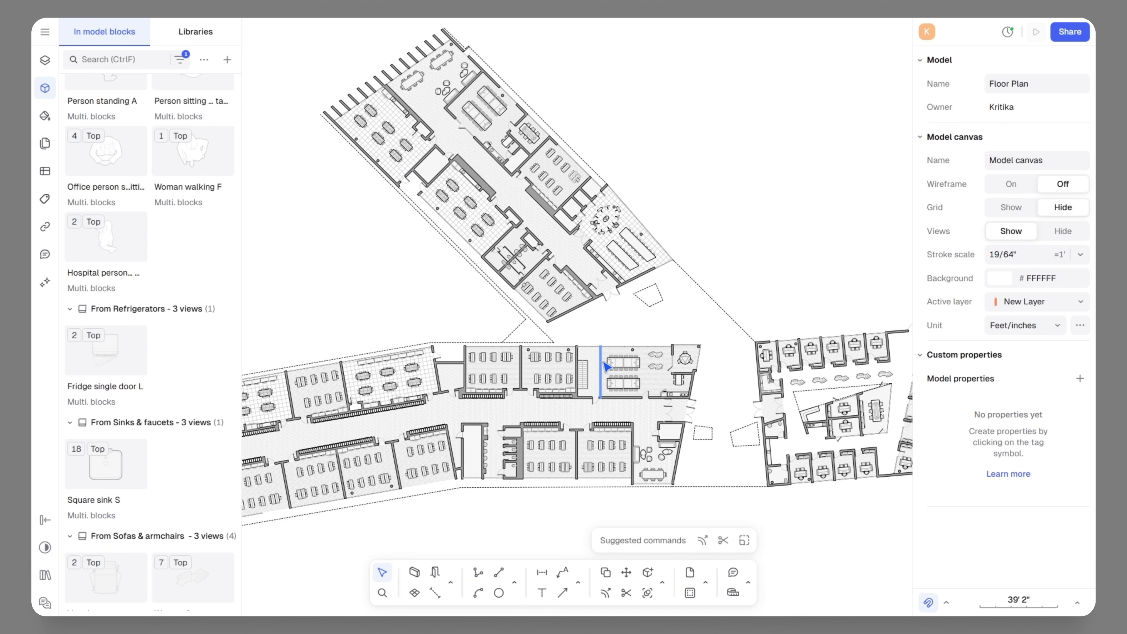
scroll(660, 405, "up", 10)
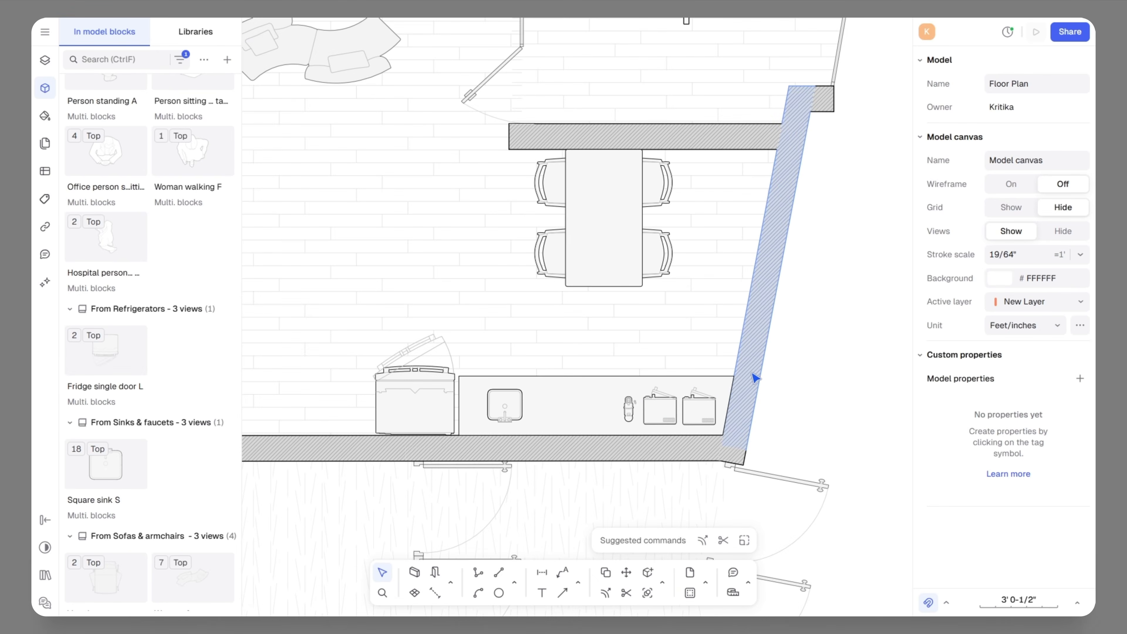
left_click(754, 364)
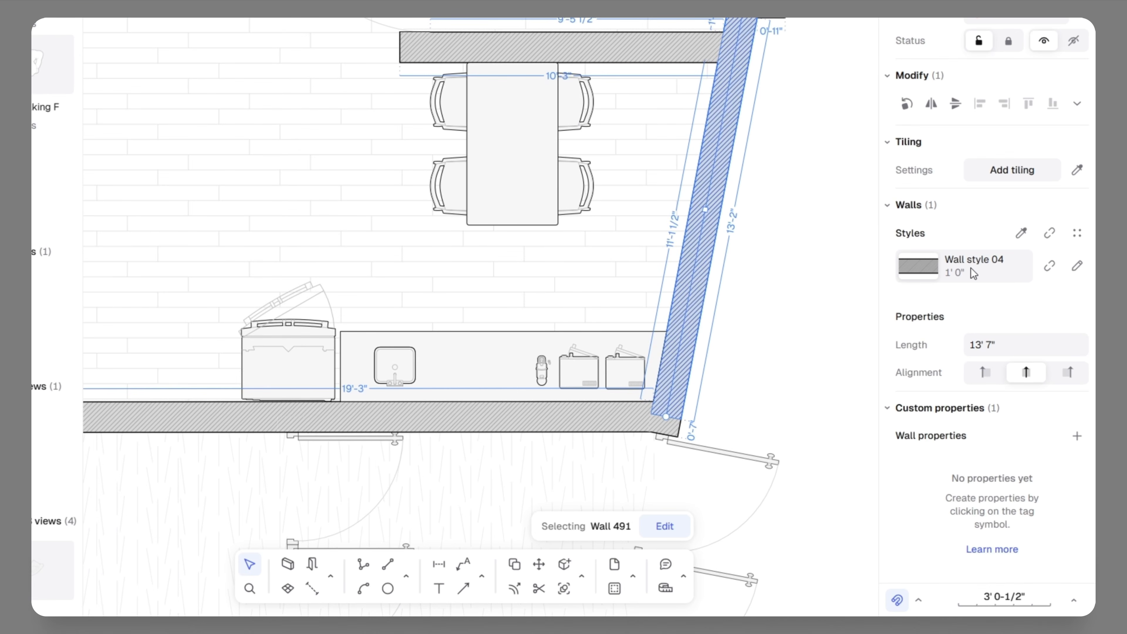
left_click(1077, 266)
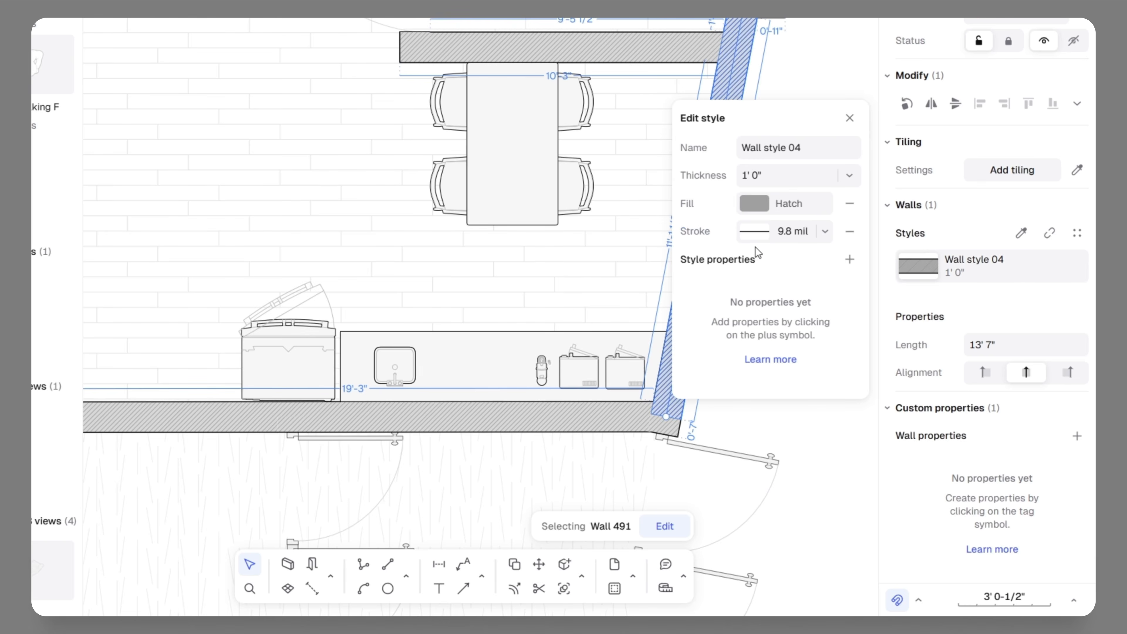
left_click(755, 205)
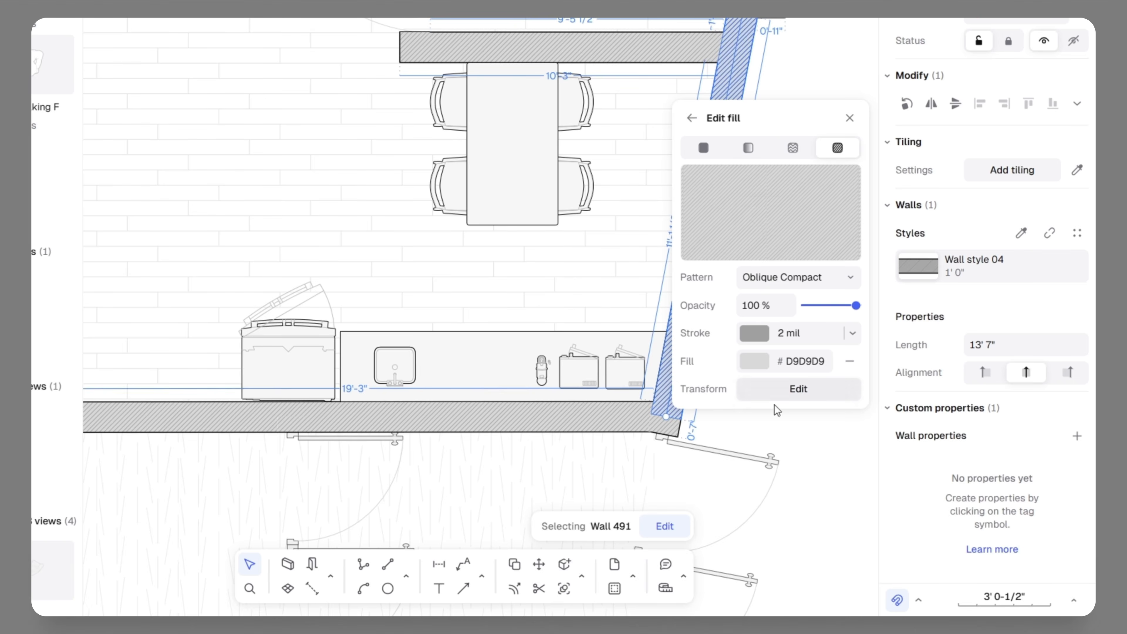
left_click(754, 361)
left_click(793, 180)
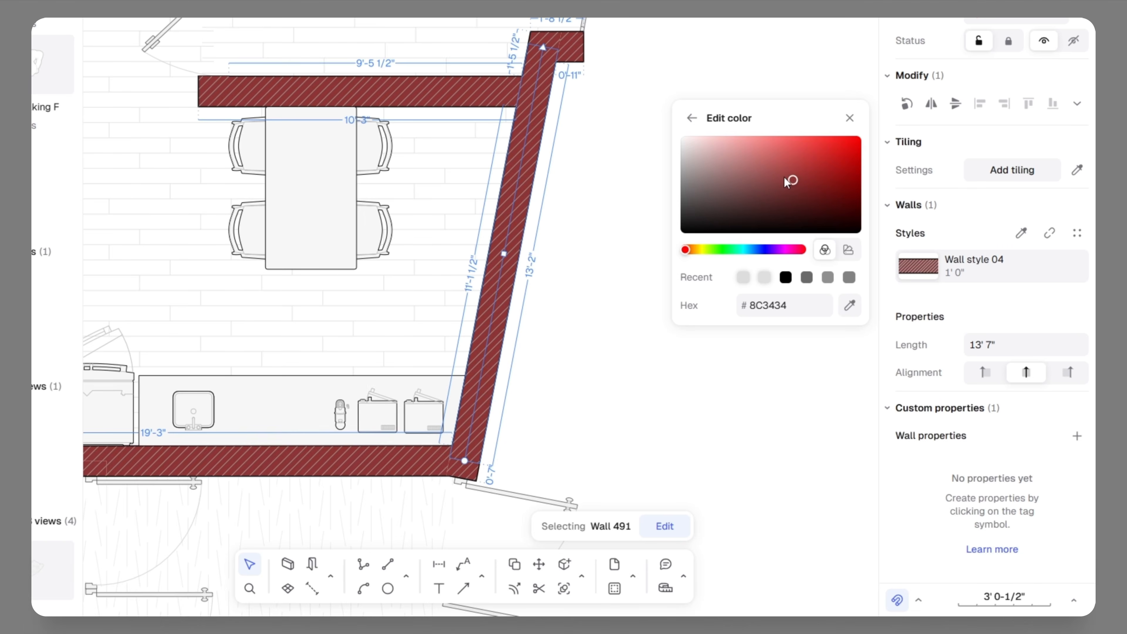
left_click(815, 147)
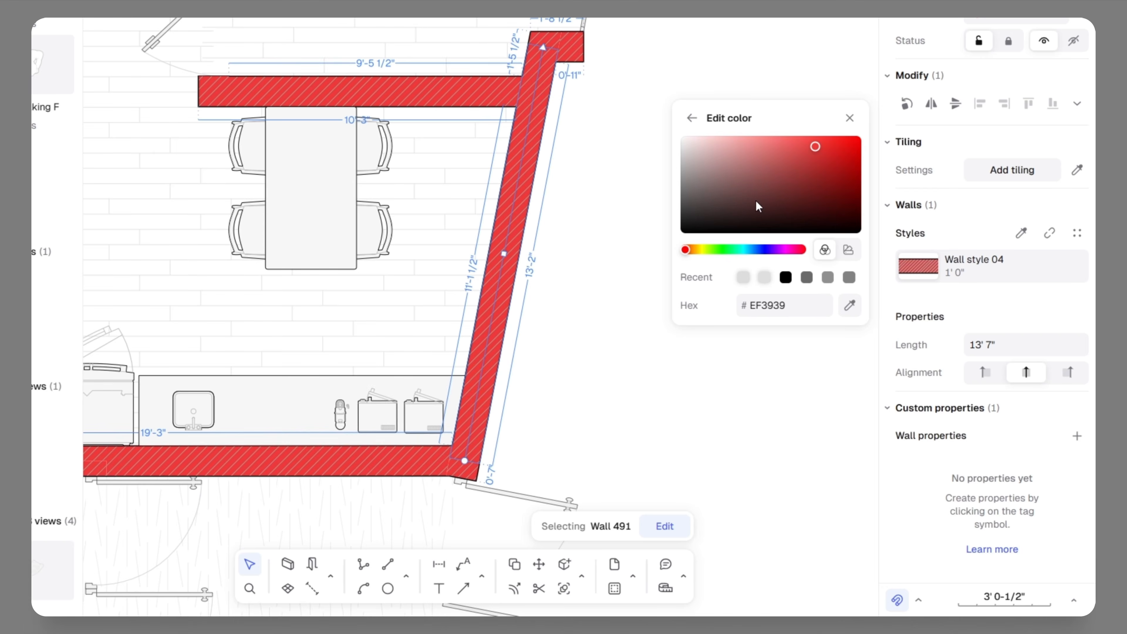
left_click(743, 148)
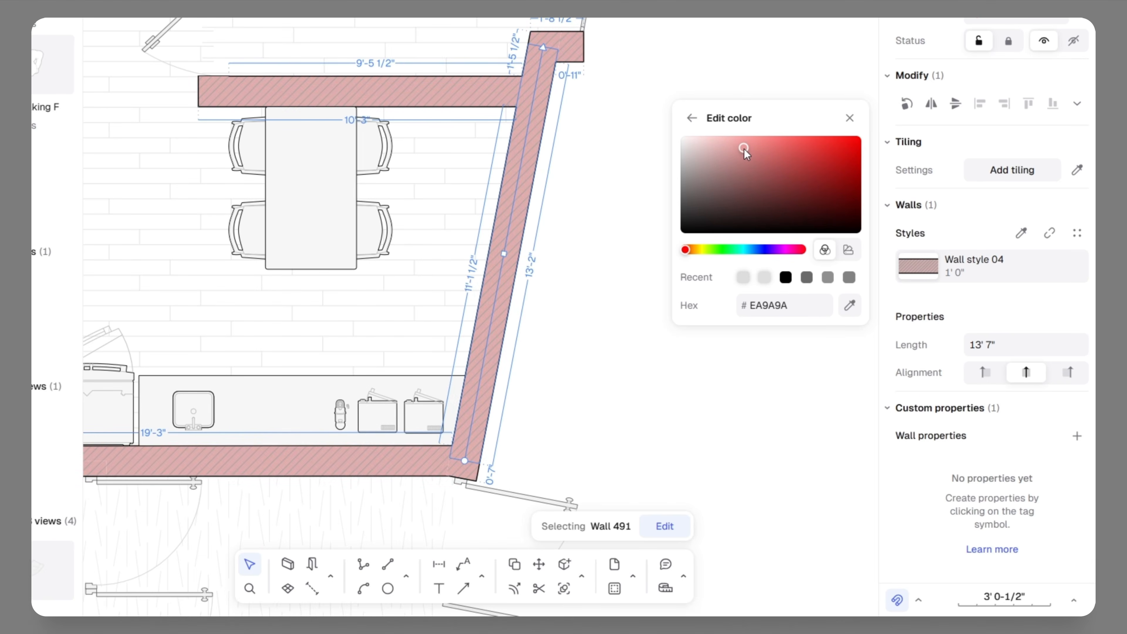
left_click(741, 162)
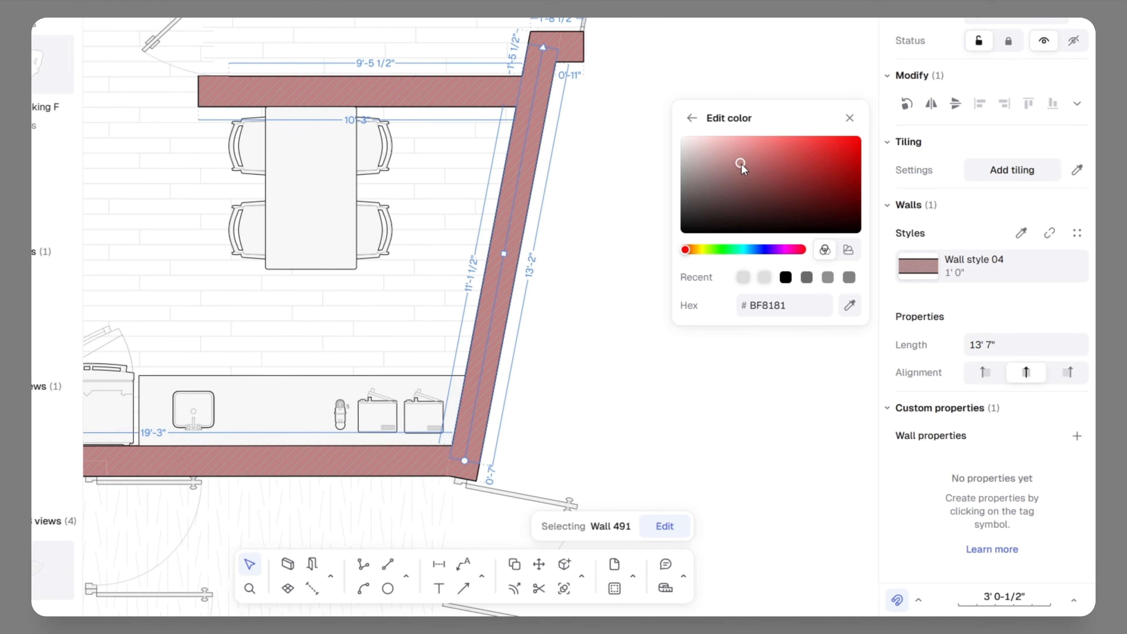
left_click(723, 148)
left_click(724, 148)
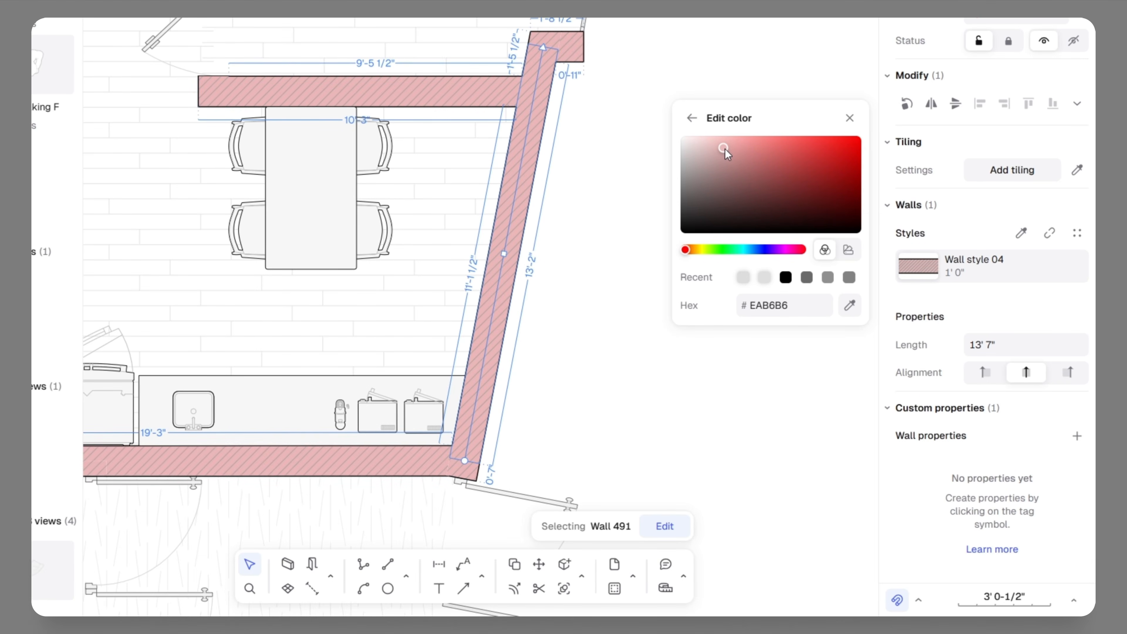
left_click(849, 117)
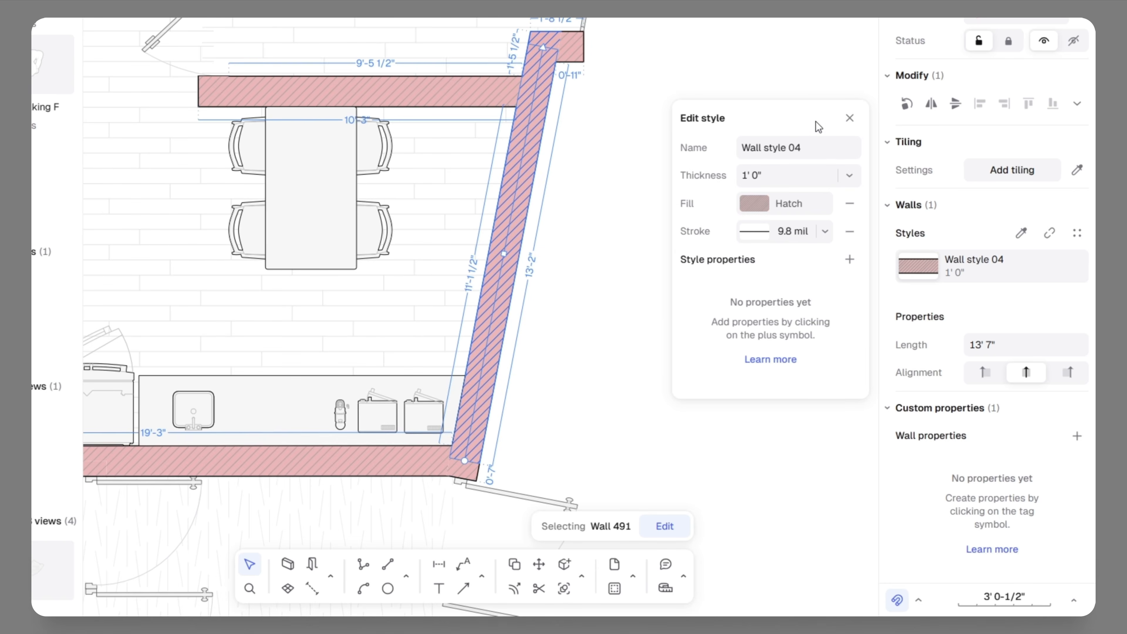
left_click(858, 116)
- Deselect the wall and examine the recoloured walls across the whole floor plan and around the kitchen
scroll(781, 248, "down", 8)
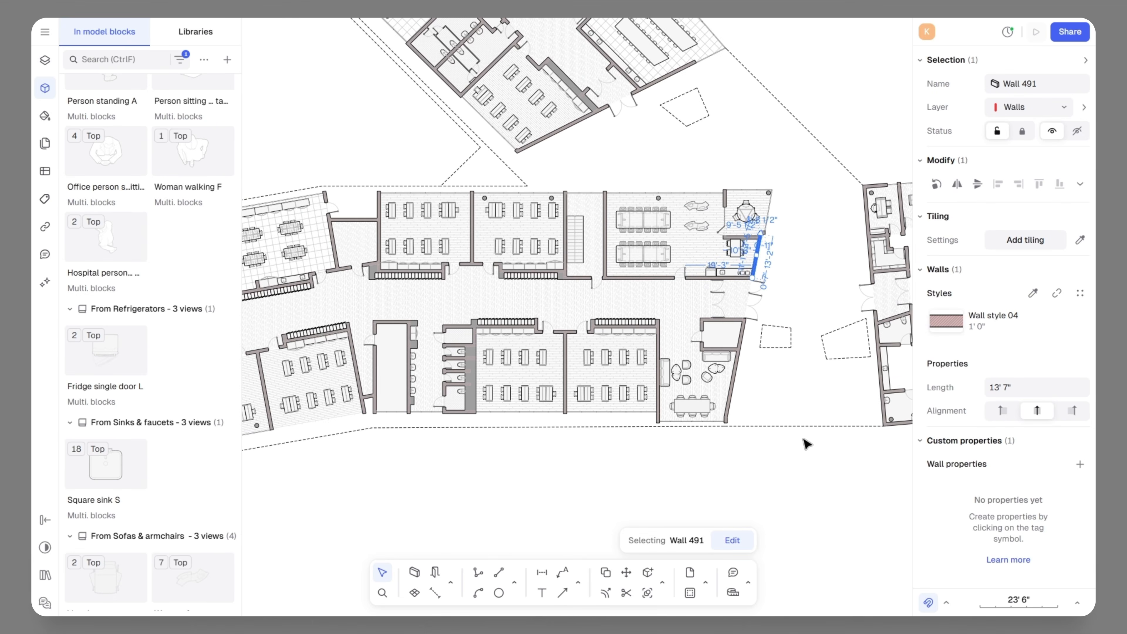
left_click(801, 457)
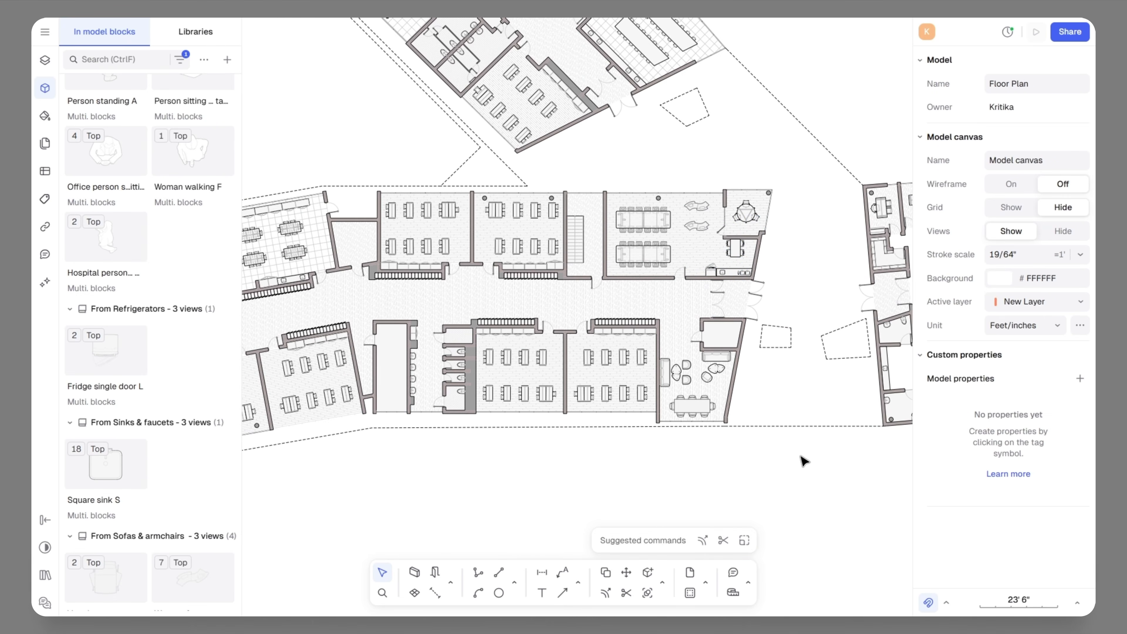
scroll(780, 374, "up", 3)
scroll(739, 337, "down", 5)
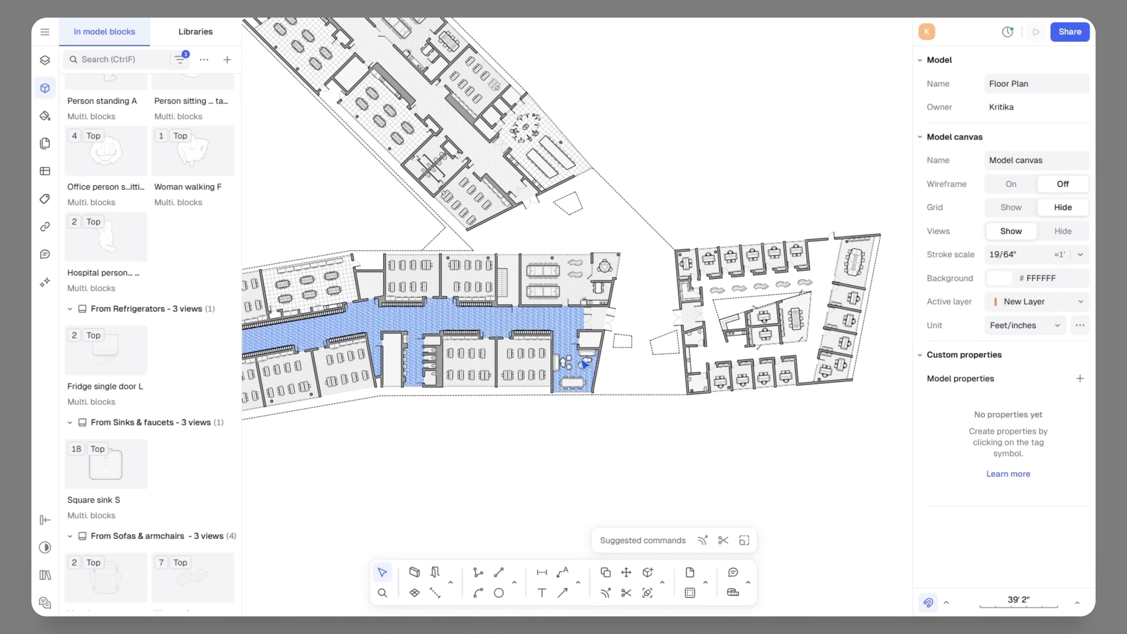
scroll(753, 331, "up", 3)
scroll(750, 329, "down", 5)
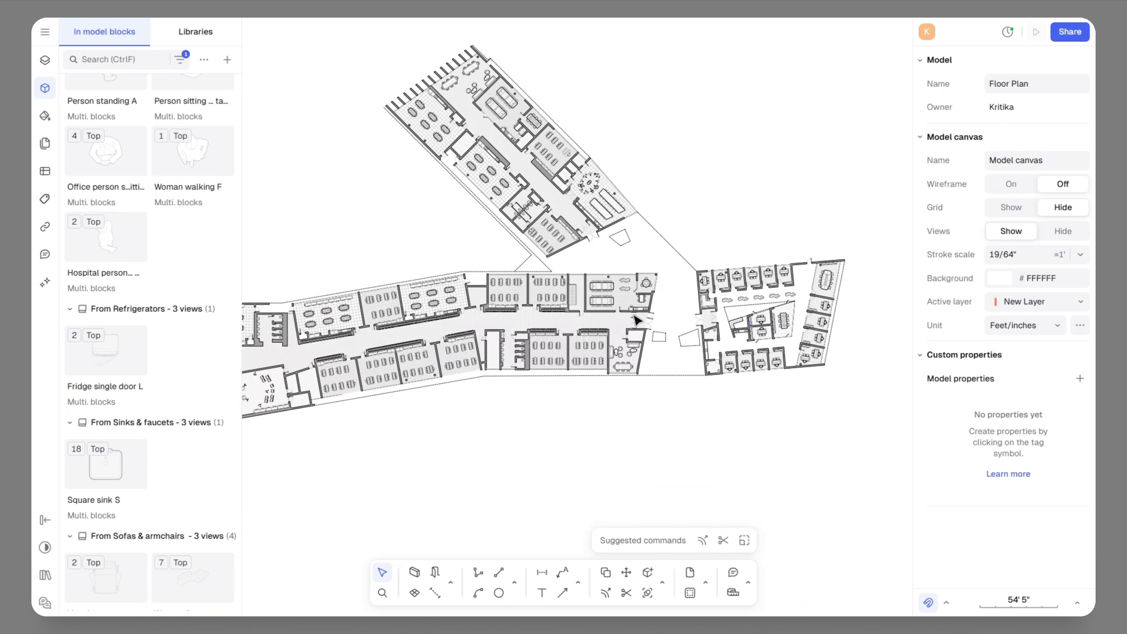
scroll(626, 315, "up", 1)
scroll(625, 314, "up", 5)
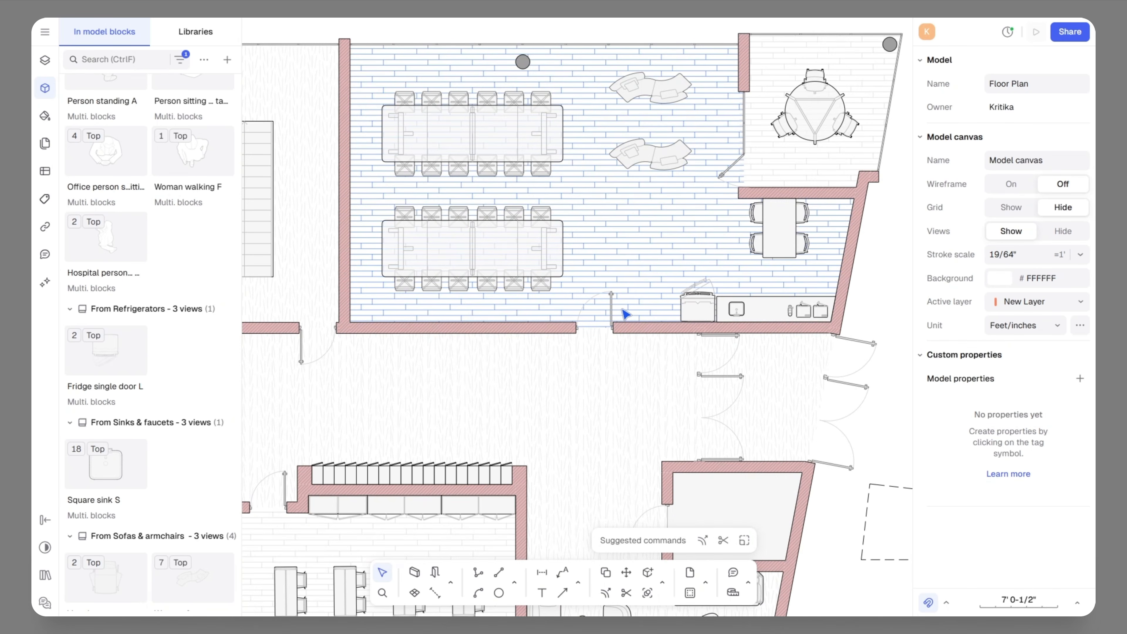
- Open the dining table block above the kitchen counter for editing, and enter the definition of its lower Krusin side chair
scroll(626, 314, "up", 3)
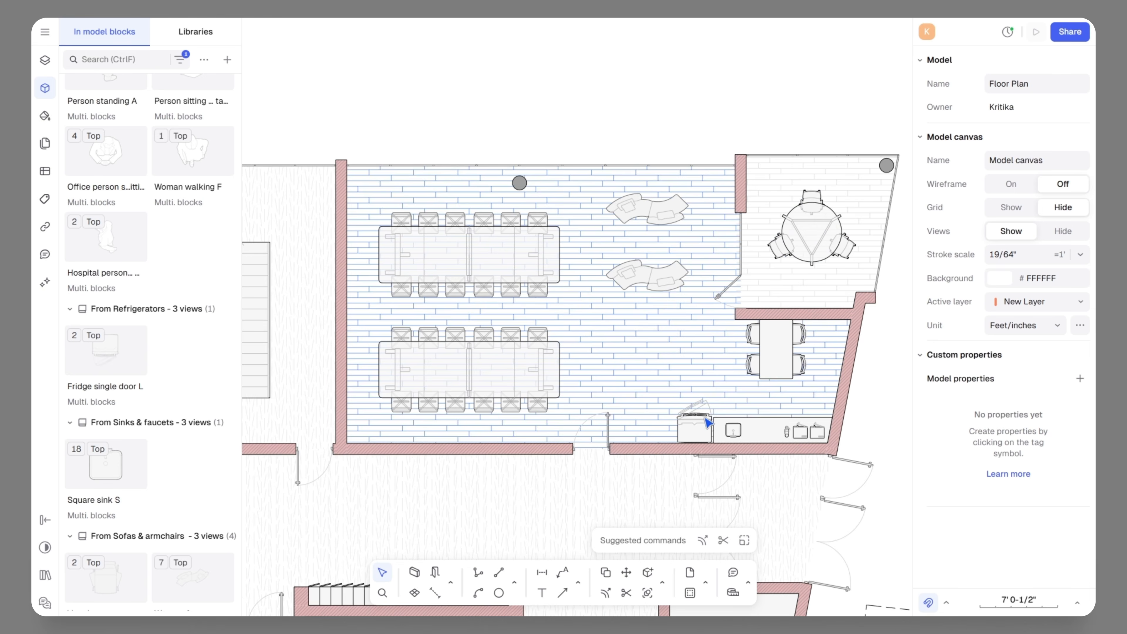
left_click(775, 370)
left_click(732, 540)
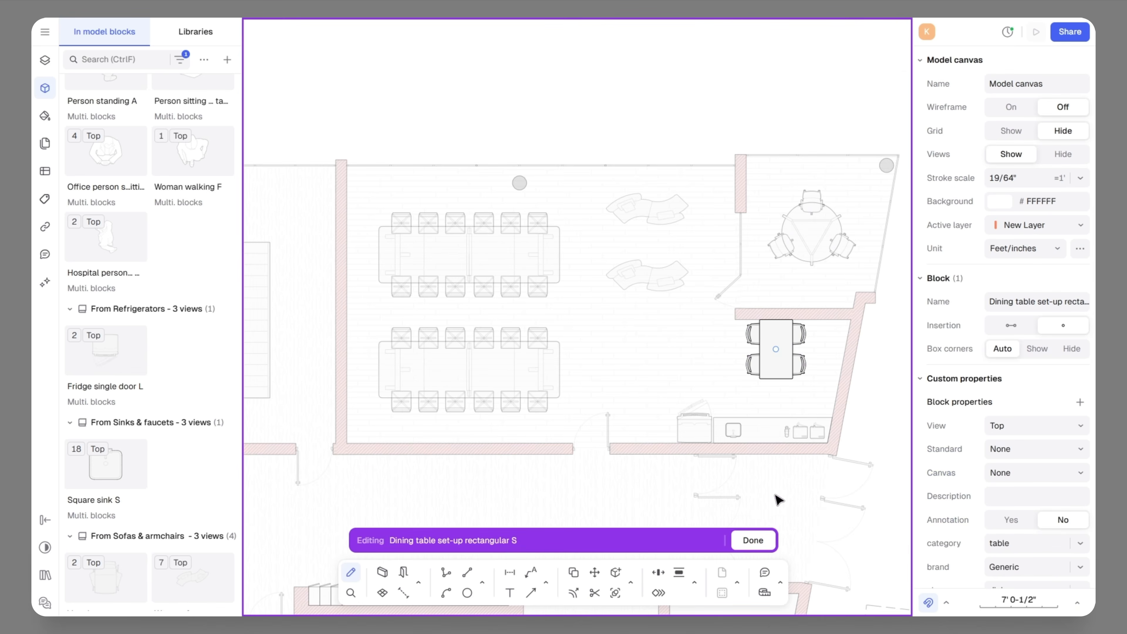
scroll(818, 360, "up", 5)
left_click(769, 402)
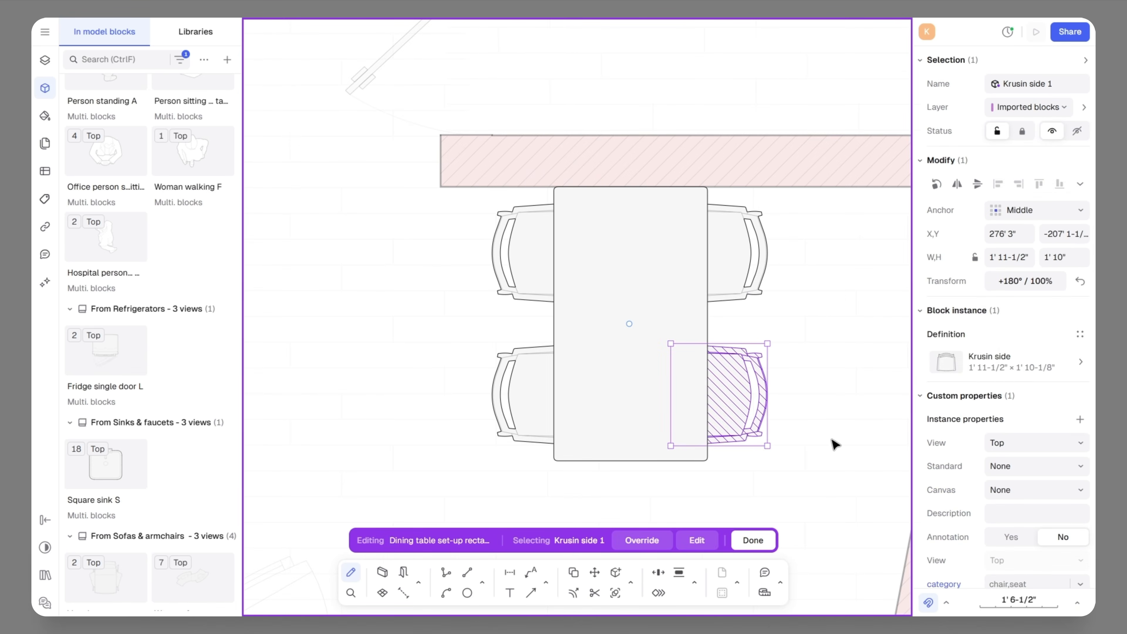
left_click(685, 540)
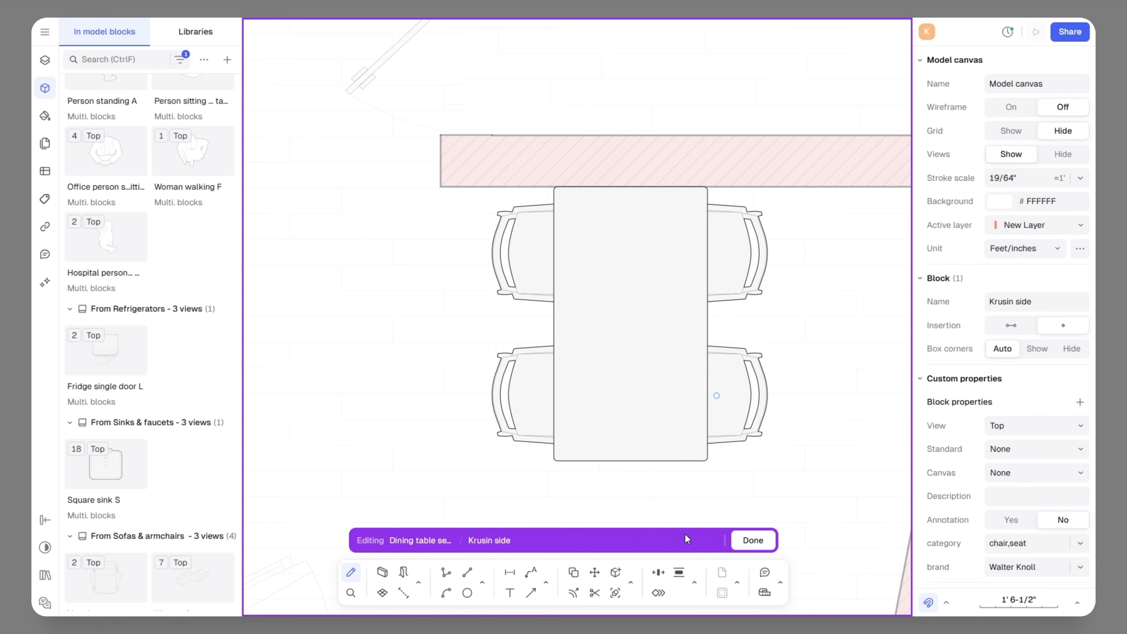
- Set the stroke colour of Style Black Lines to red #FF0000, using a line of the chair
left_click(771, 401)
left_click(1079, 361)
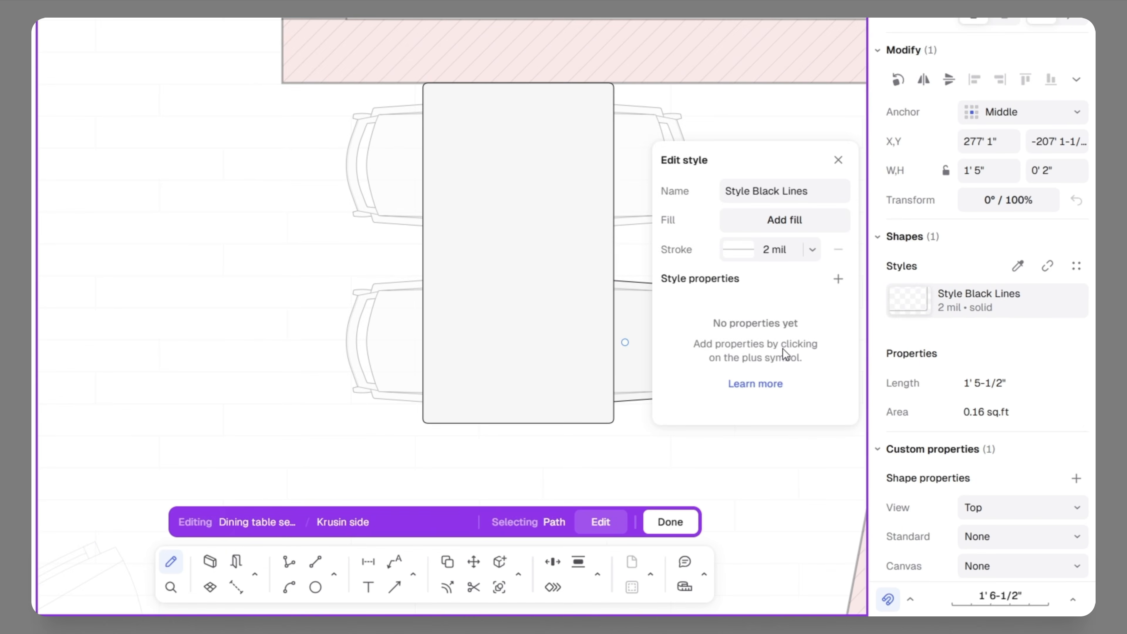
left_click(742, 250)
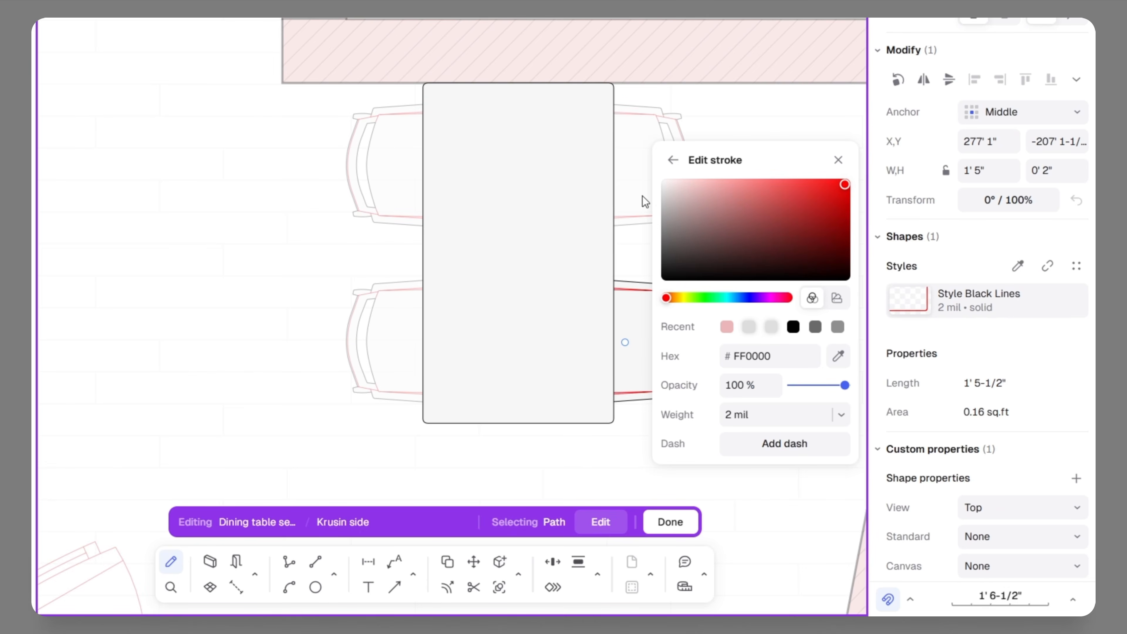
left_click(838, 161)
- Set the stroke colour of Style Thin Border & Fill to red using the chair outline, and finish editing both nested blocks
scroll(664, 250, "up", 5)
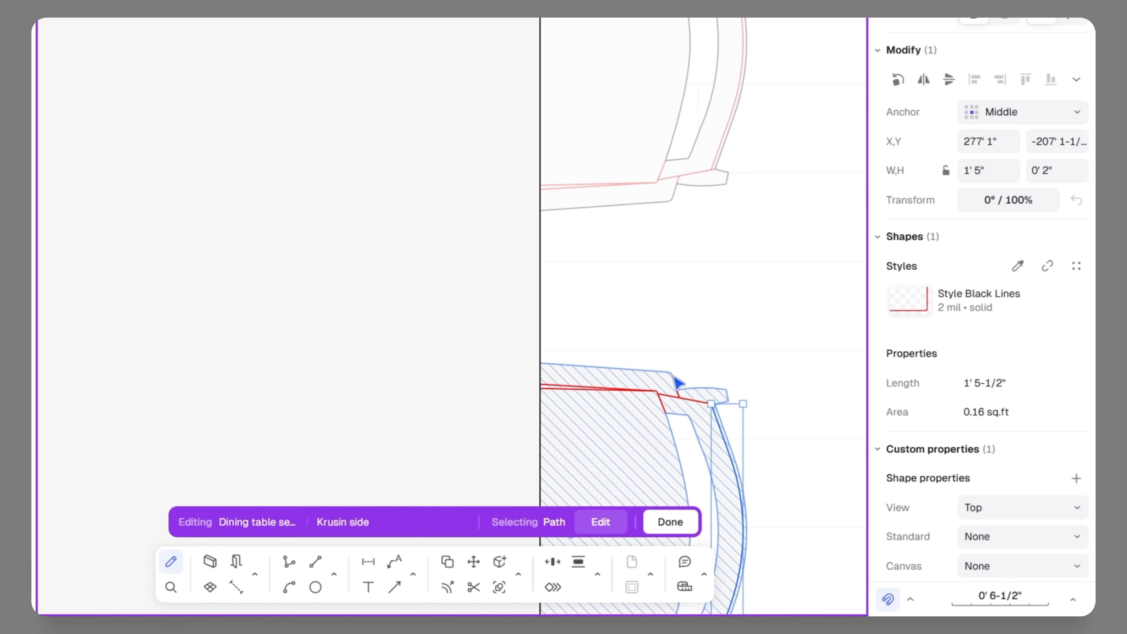
left_click(674, 378)
scroll(670, 286, "down", 5)
left_click(1079, 301)
left_click(738, 249)
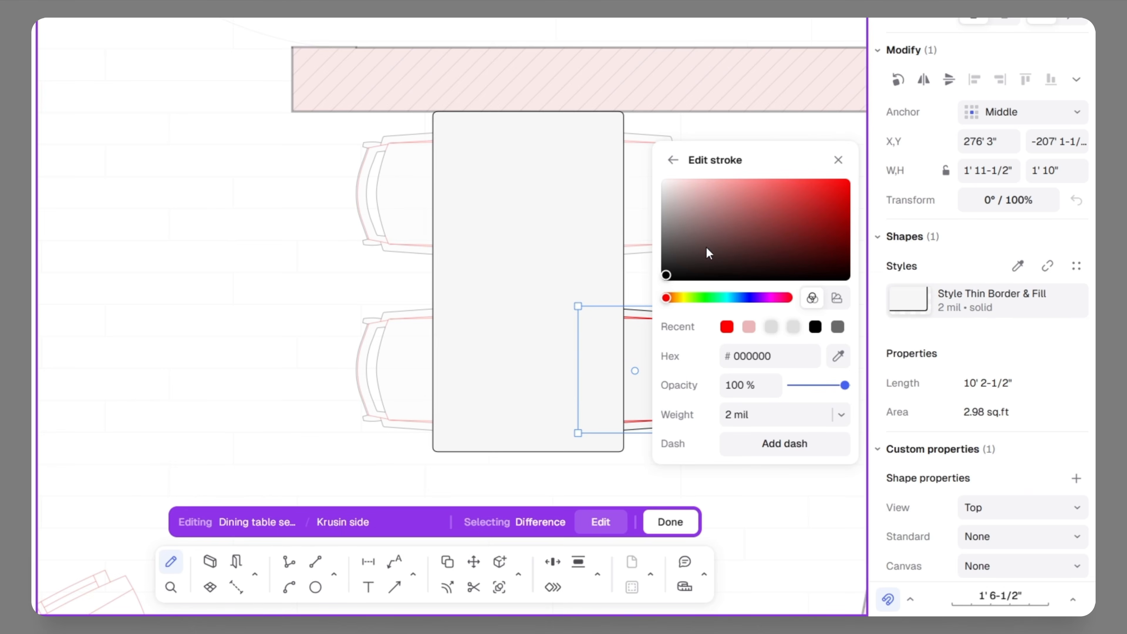
left_click(838, 161)
left_click(670, 521)
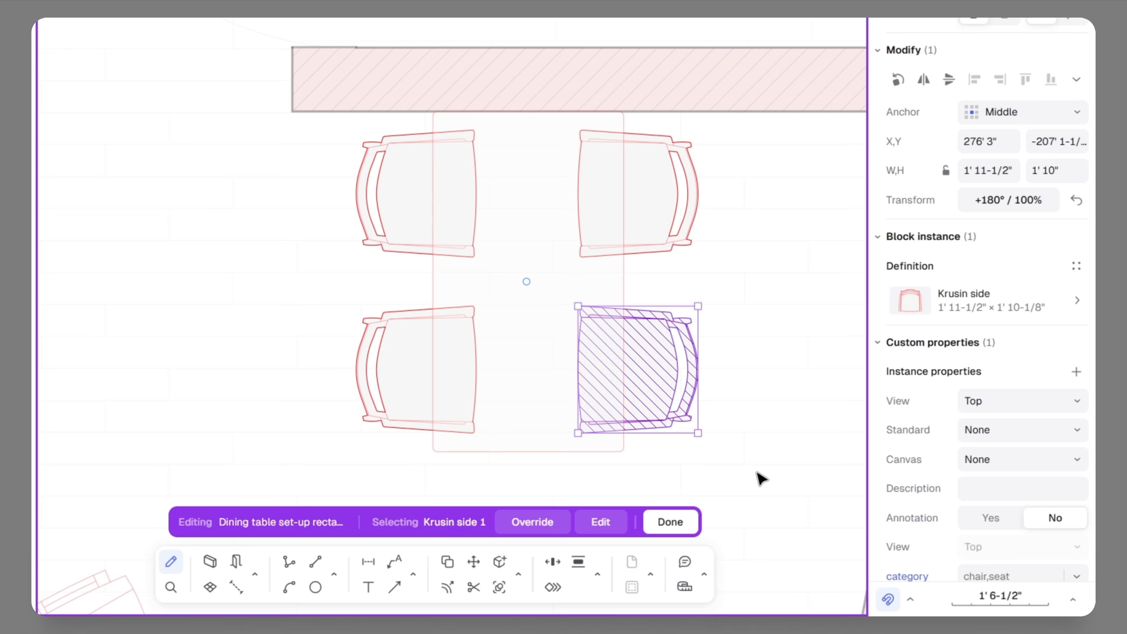
left_click(670, 521)
left_click(729, 381)
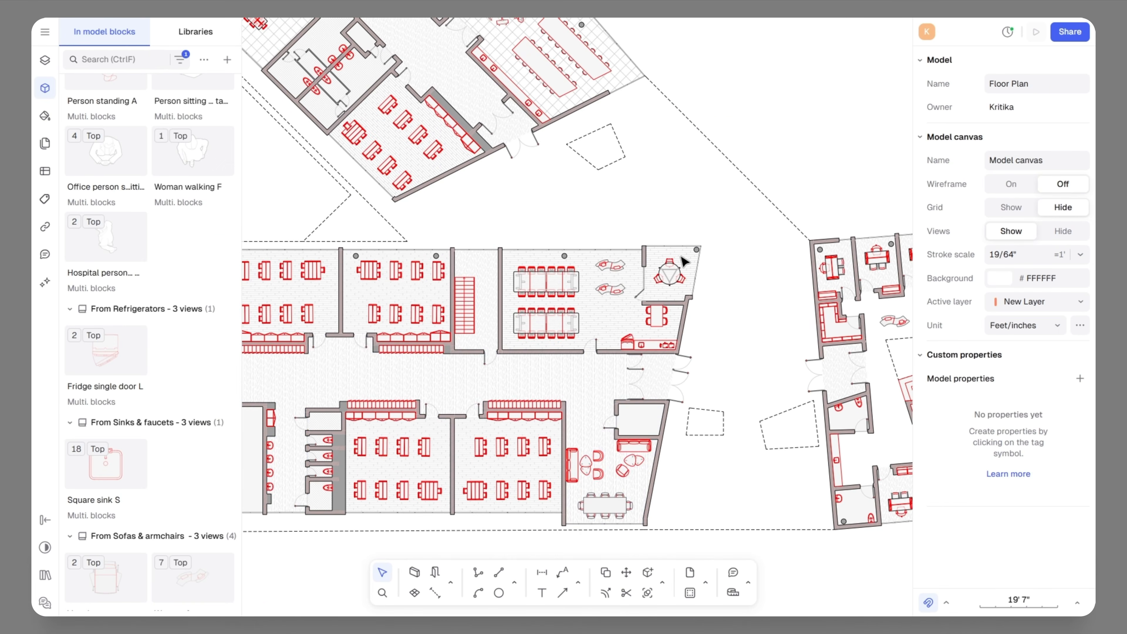
- Undo the red stroke changes to the two furniture styles, leave block editing, and deselect the dining table
key("ctrl+z")
key("ctrl+z")
key("ctrl+z")
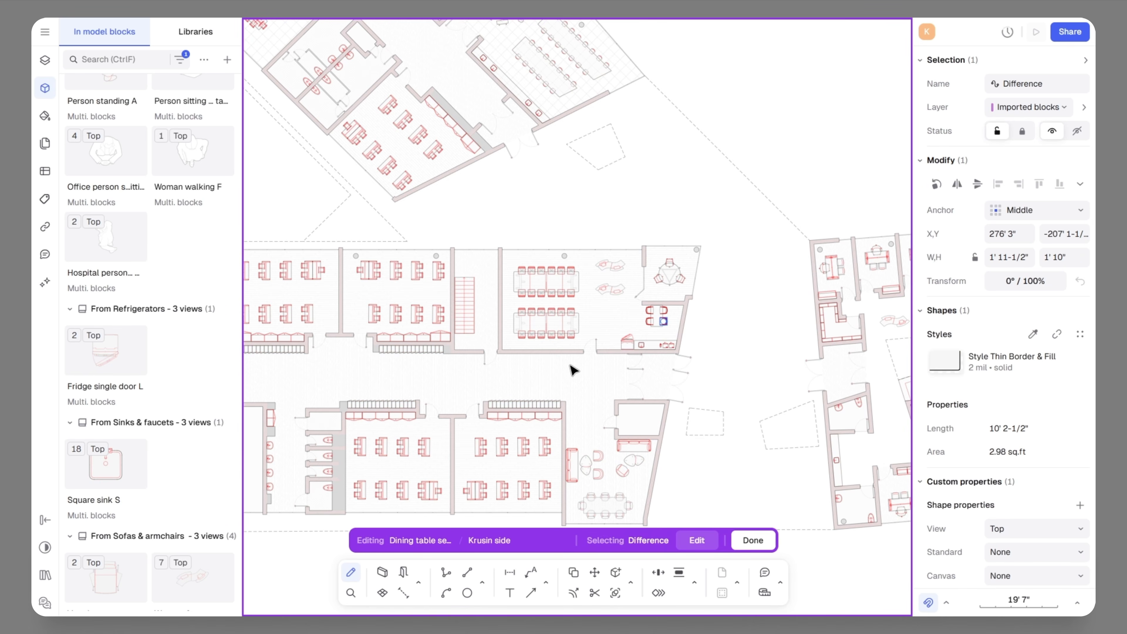
key("ctrl+z")
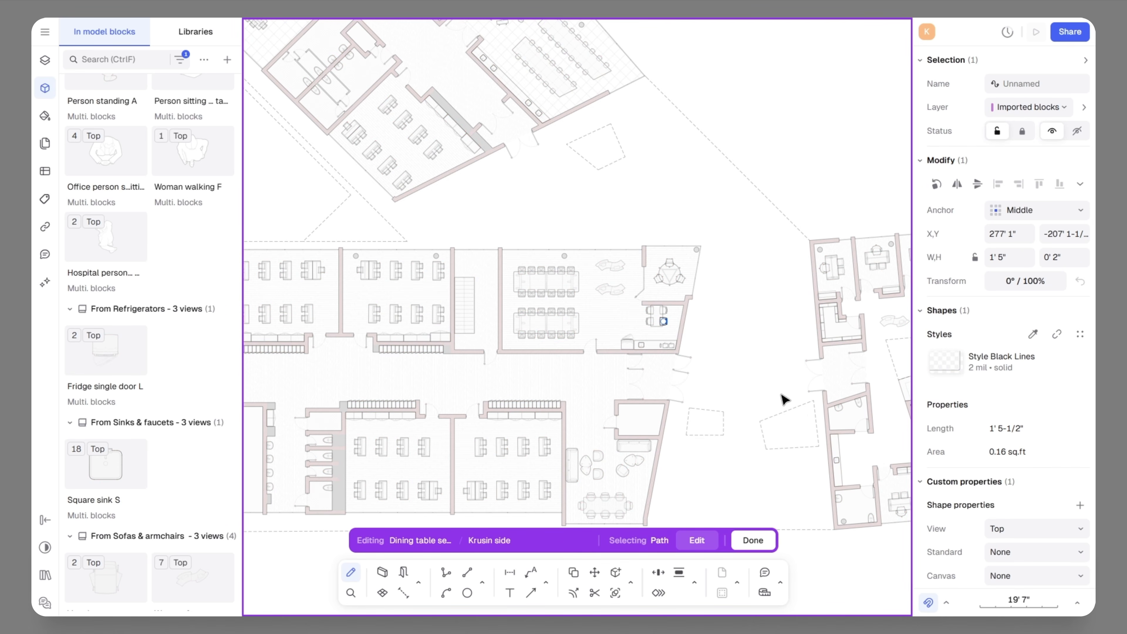
left_click(769, 540)
left_click(755, 540)
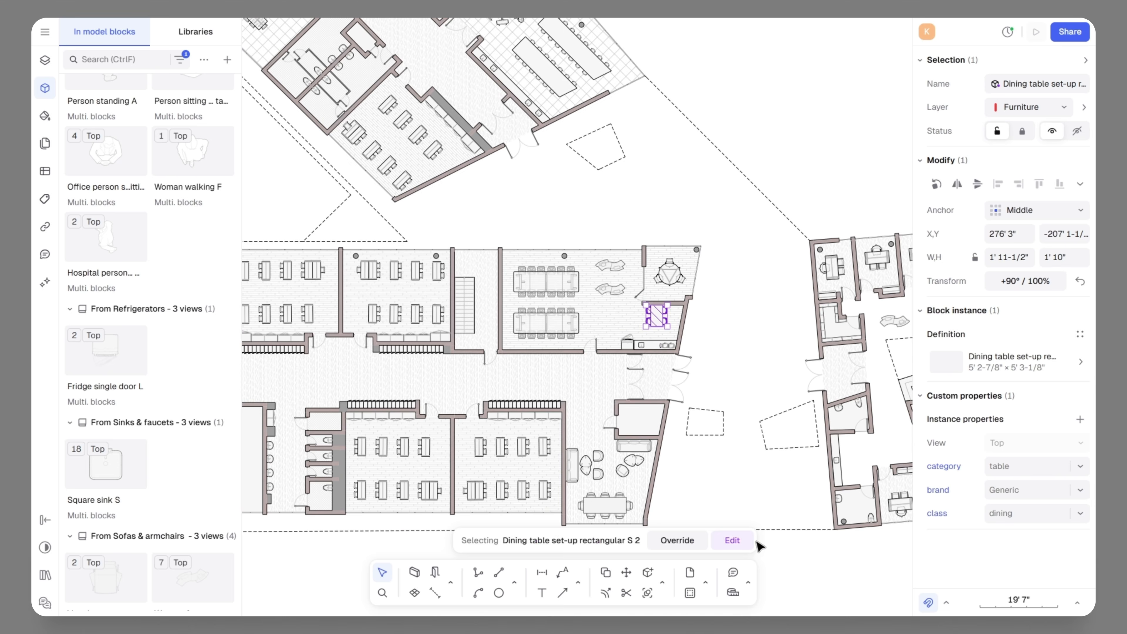
left_click(815, 524)
- Add a linear dimension along the upper glass wall of the round-table room, offset about 6 inches outside it
scroll(648, 306, "up", 5)
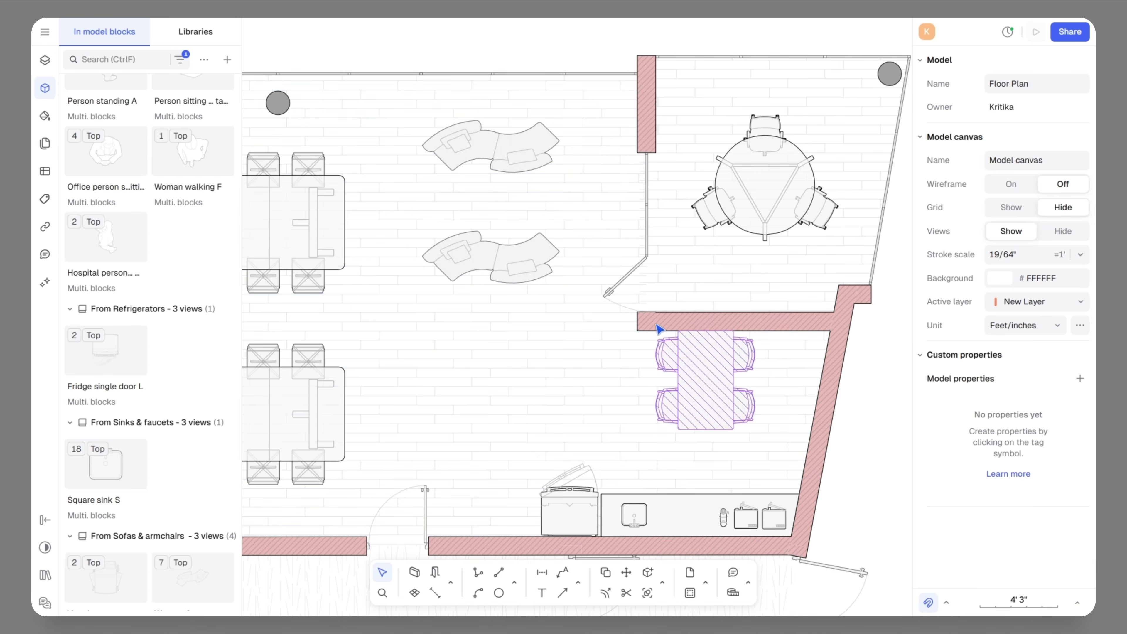
scroll(590, 306, "down", 5)
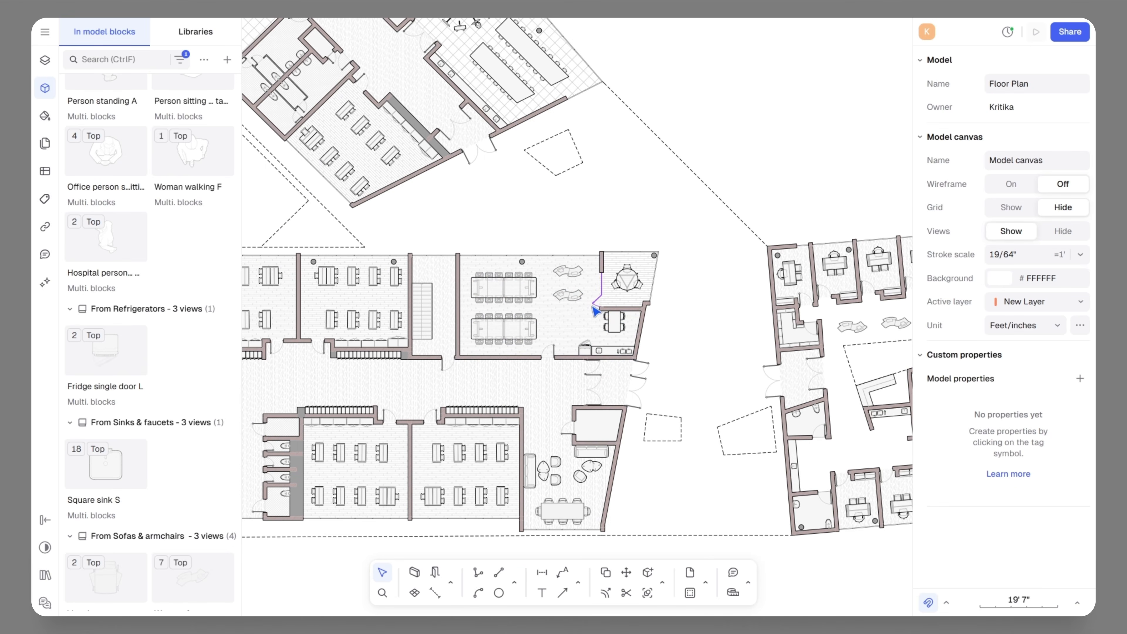
scroll(596, 312, "down", 5)
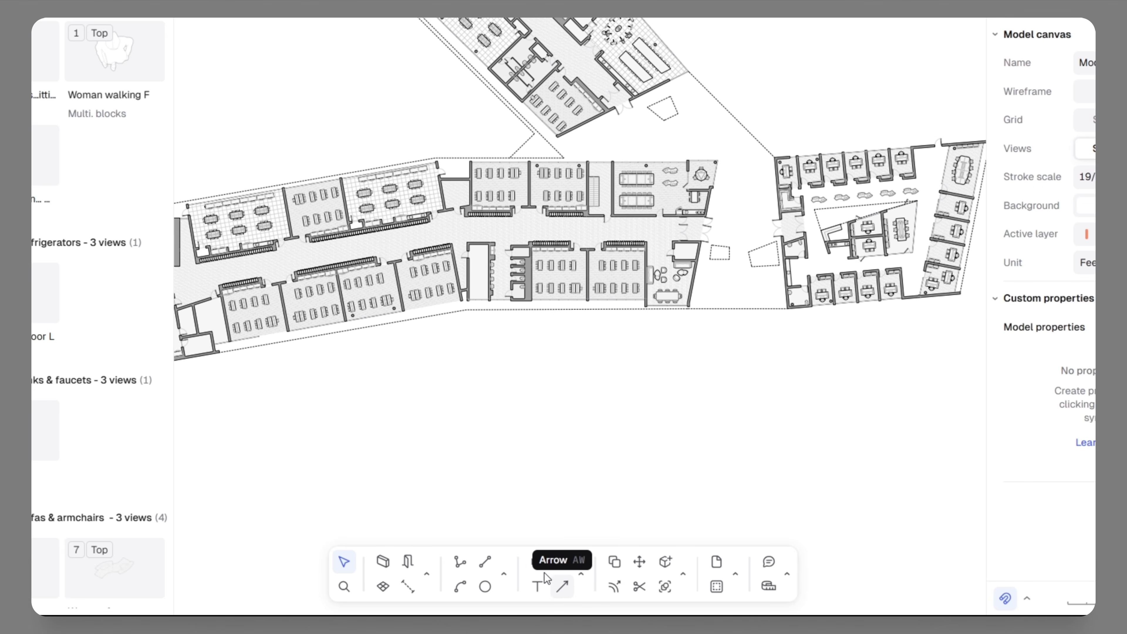
left_click(537, 561)
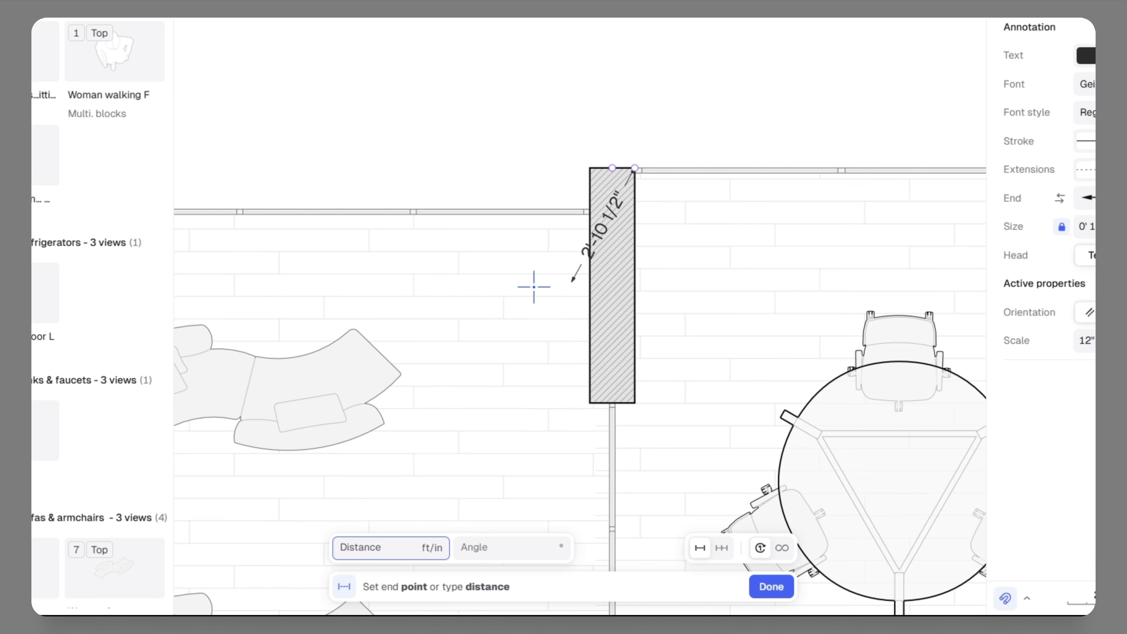
scroll(533, 284, "down", 5)
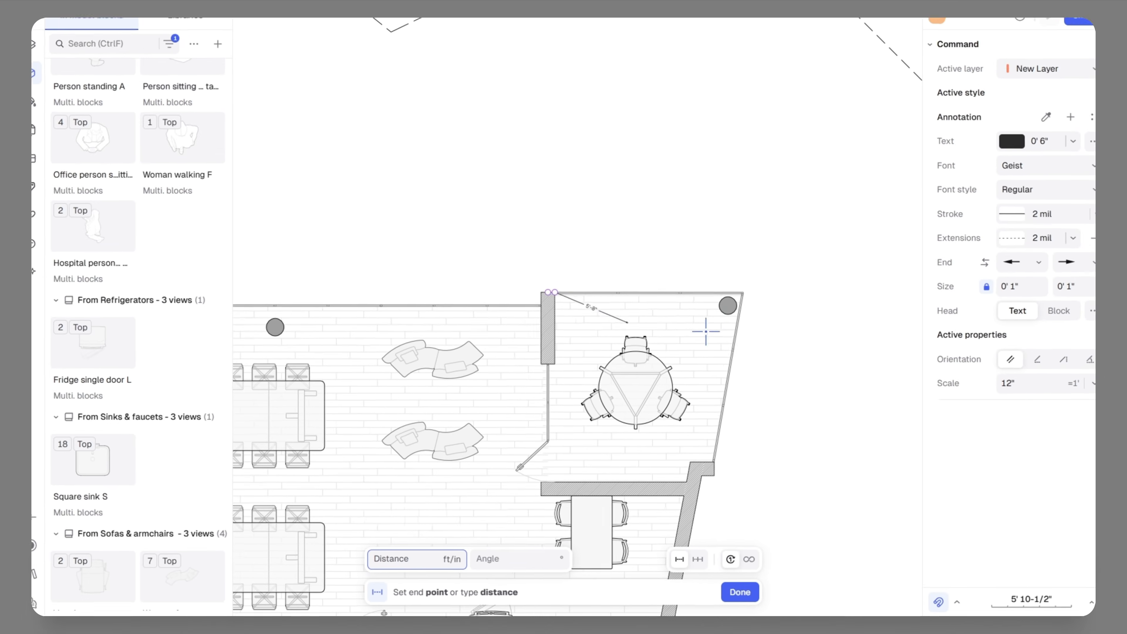
scroll(750, 302, "up", 5)
left_click(754, 304)
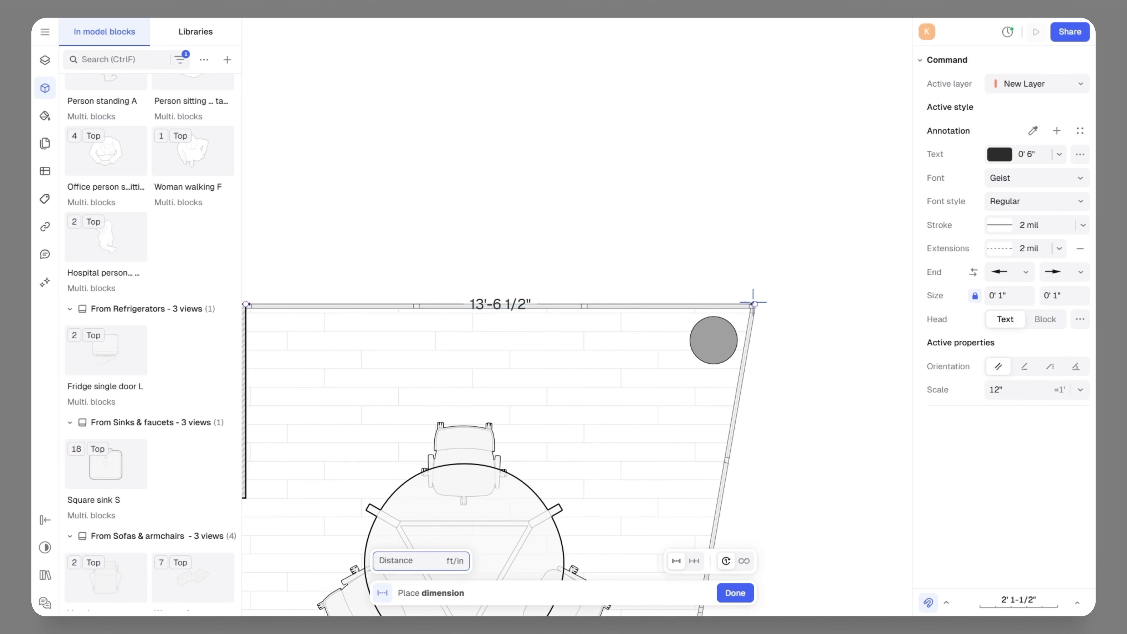
left_click(635, 284)
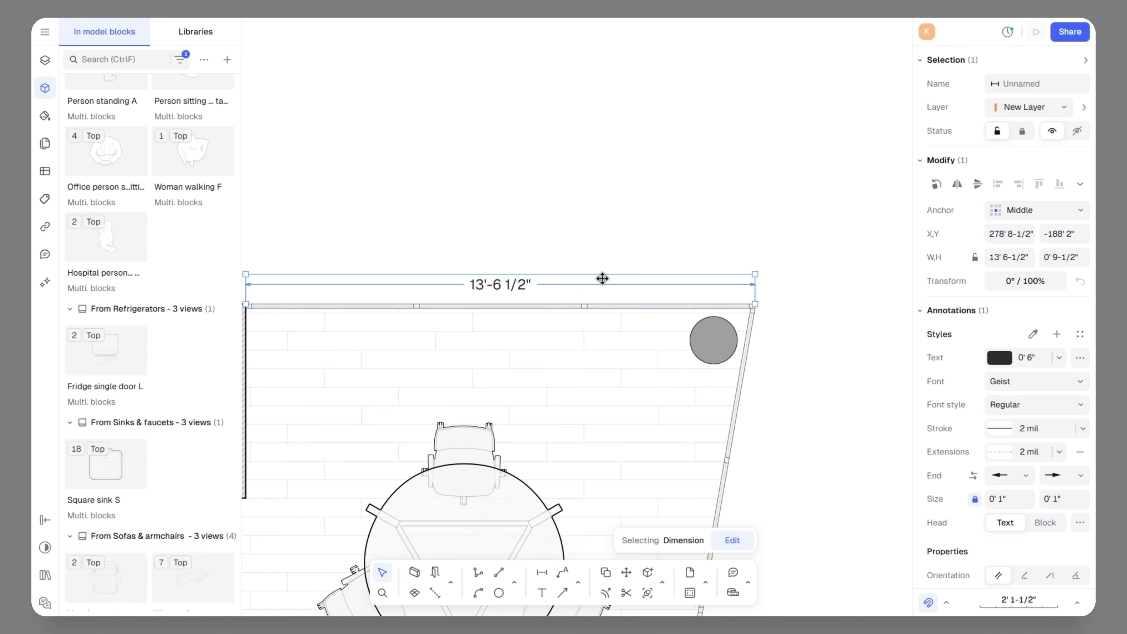
- Change the text colour and line stroke of the round-table room's dimension to red, keeping the Geist Regular font
left_click(999, 357)
left_click_drag(838, 280, 863, 292)
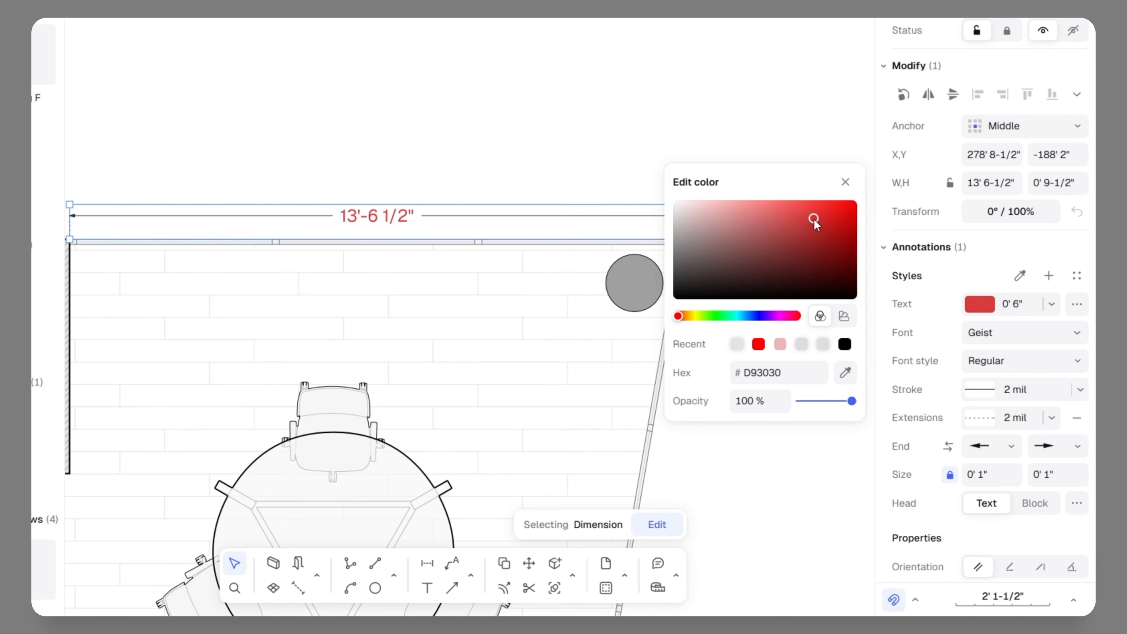
left_click(845, 181)
left_click(983, 333)
left_click(846, 170)
left_click(994, 361)
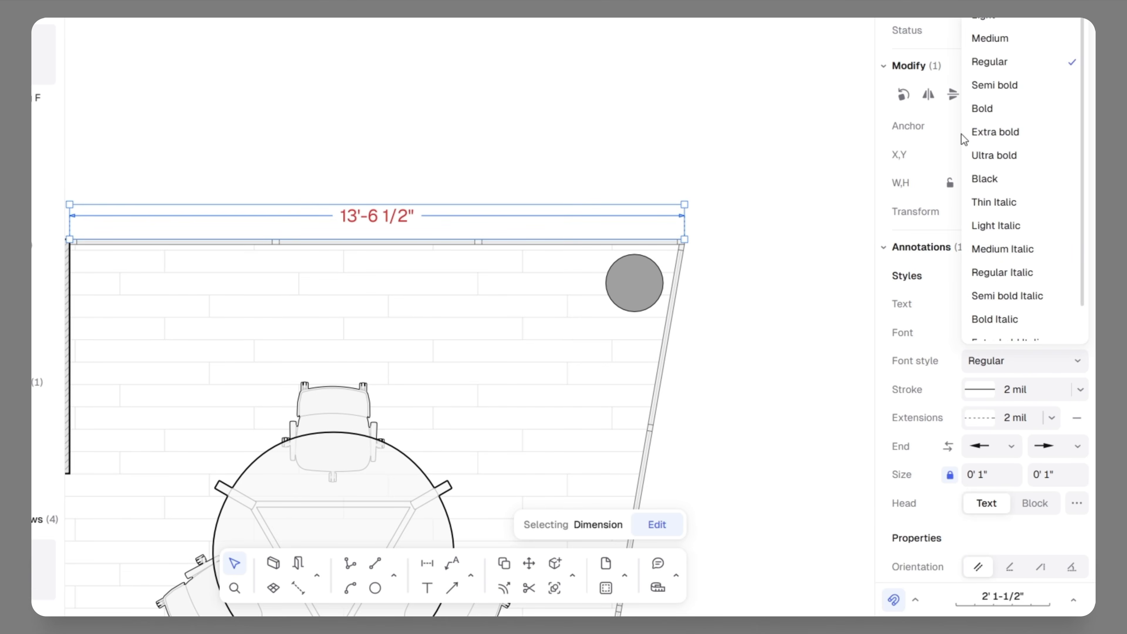
left_click(929, 359)
left_click(980, 390)
left_click(790, 279)
left_click(841, 239)
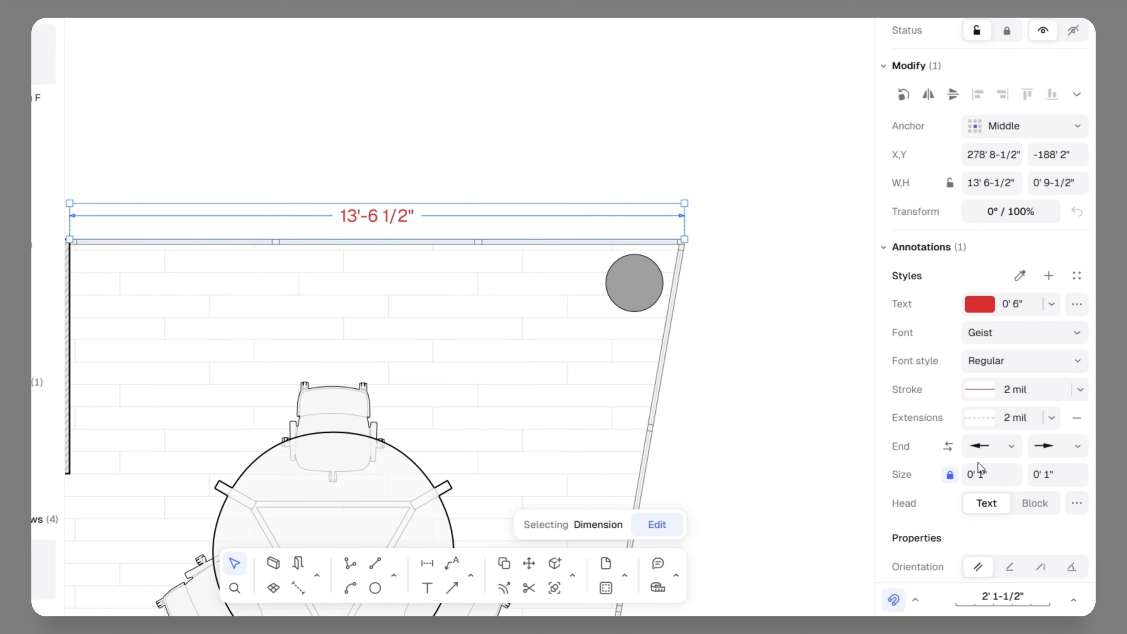
- Set both dimension ends to the wider filled arrowhead and save the settings as a reusable annotation style
left_click(987, 447)
left_click(996, 206)
left_click(1076, 448)
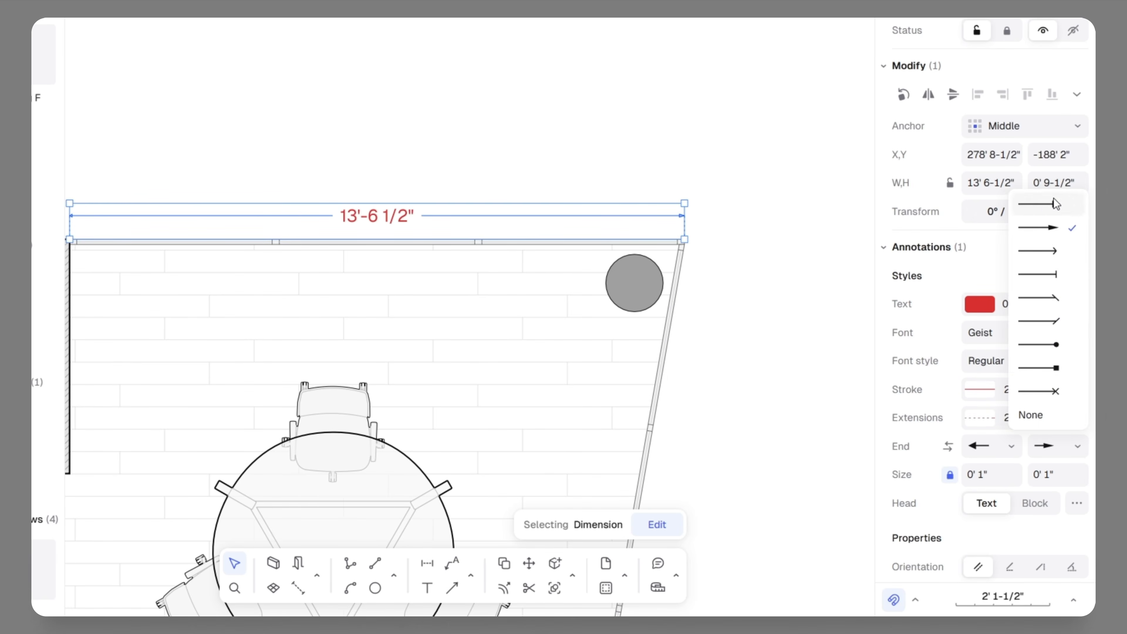
left_click(1055, 204)
left_click(1048, 276)
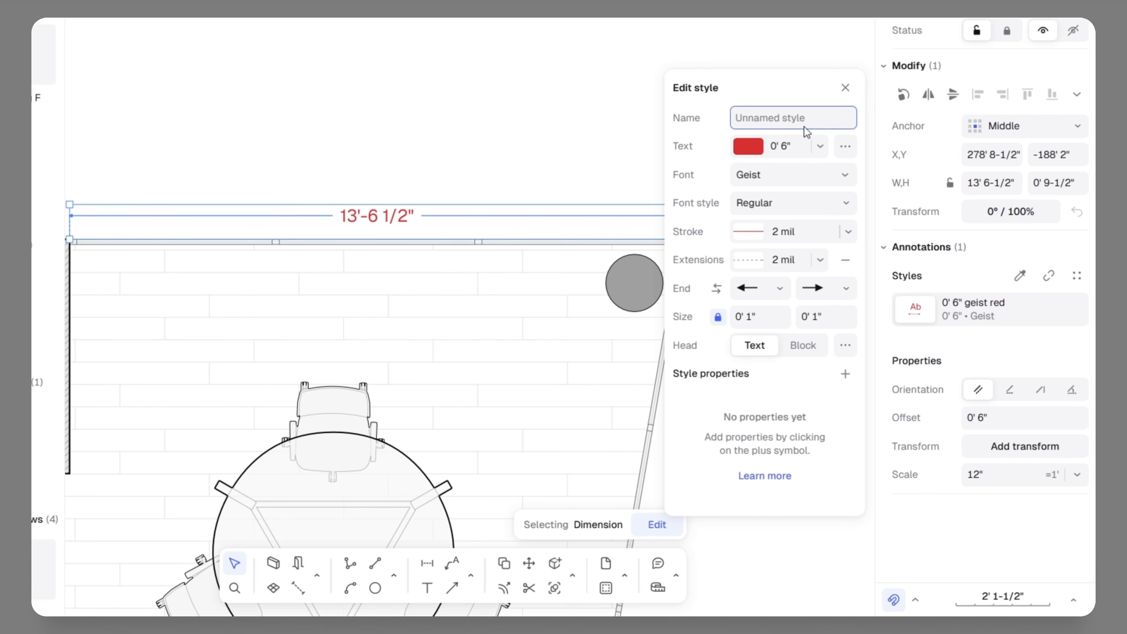
key("Return")
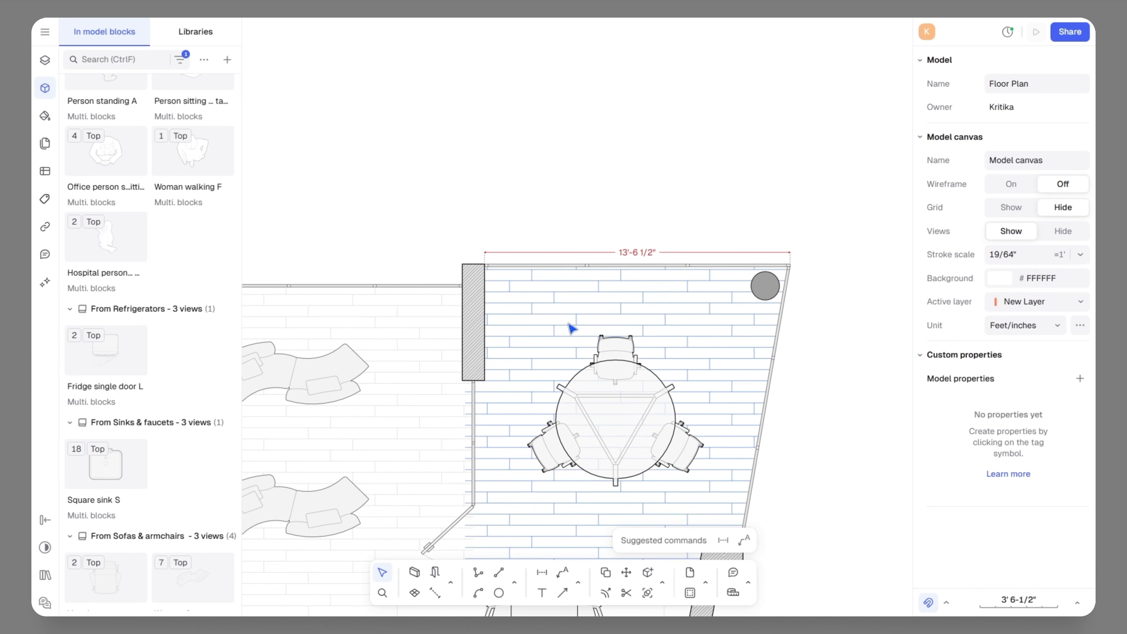
- Add a red linear dimension along the upper glass wall of the adjoining large meeting room, placed just outside the facade
left_click(538, 563)
left_click(694, 323)
scroll(791, 310, "down", 5)
scroll(513, 323, "up", 7)
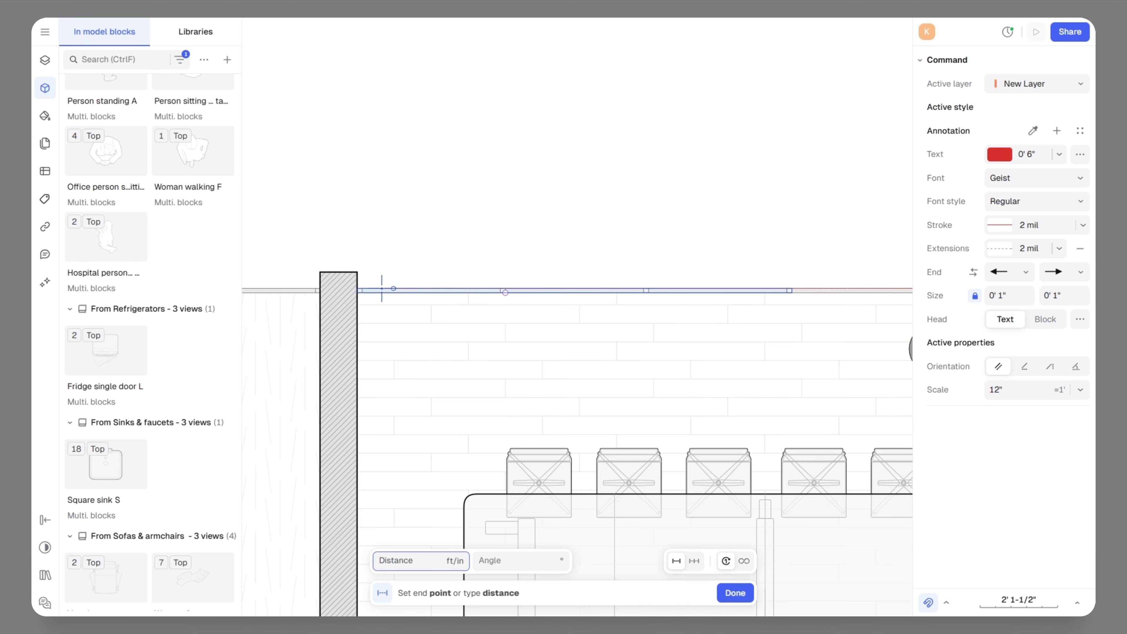
left_click(357, 290)
left_click(433, 255)
scroll(448, 224, "down", 5)
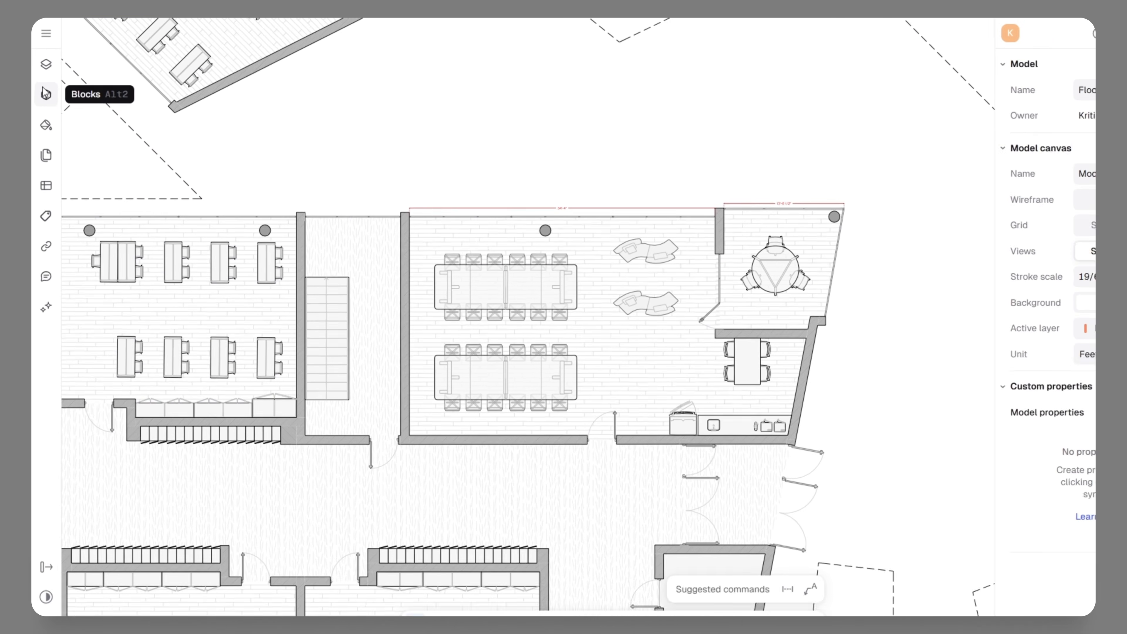
- Open the Model canvas: Title blocks library and examine its title block, scale, north and section symbols
left_click(42, 94)
left_click(227, 36)
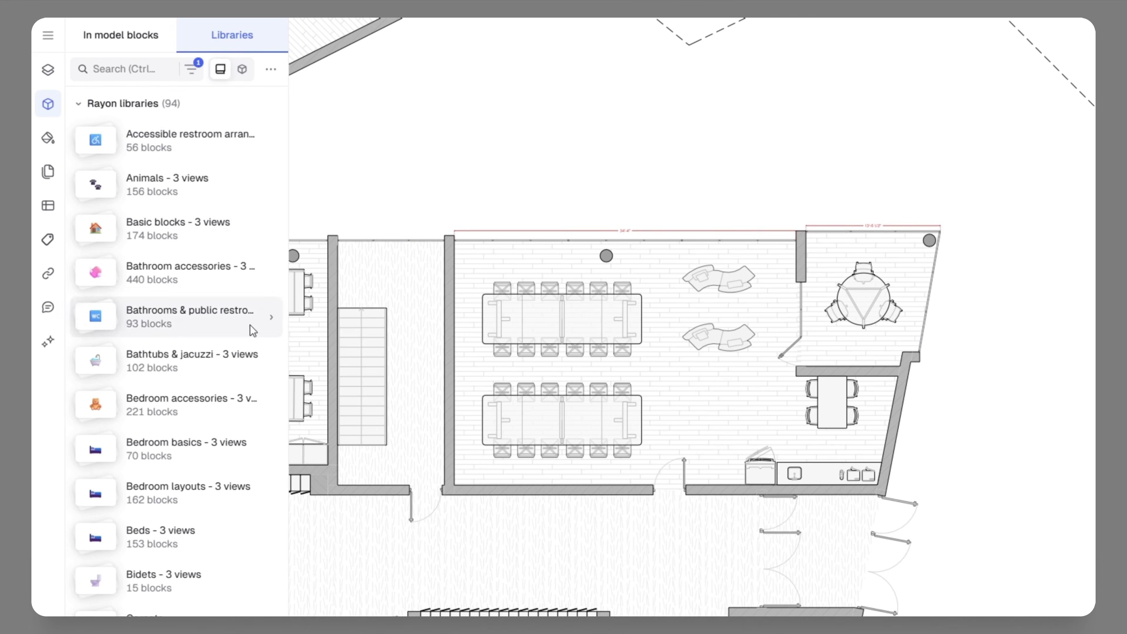
scroll(168, 176, "down", 15)
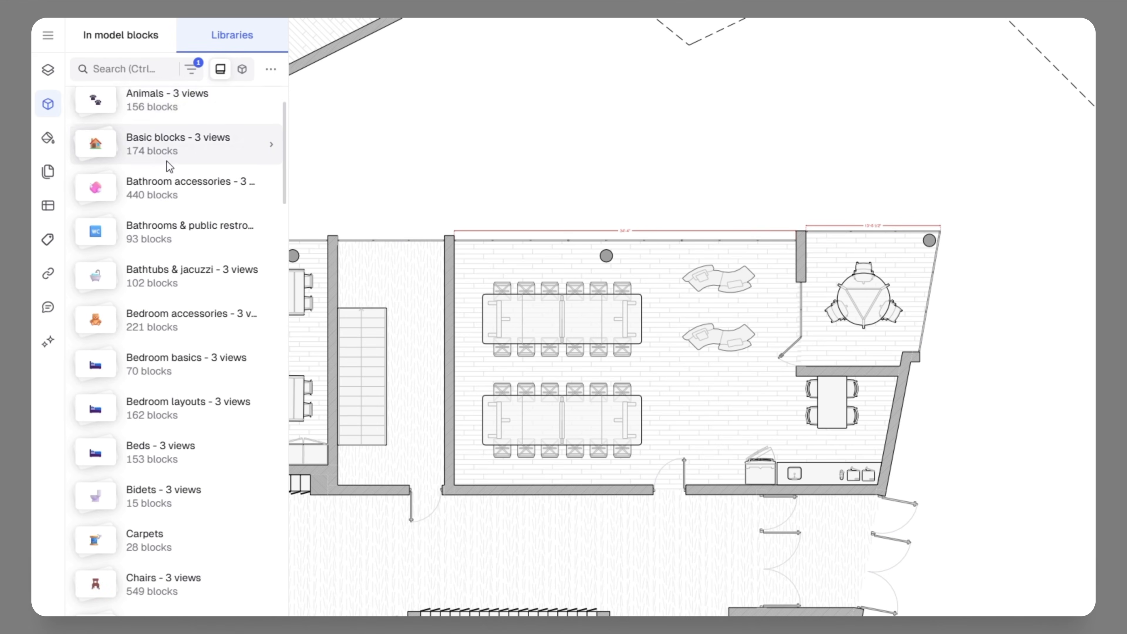
scroll(168, 165, "down", 10)
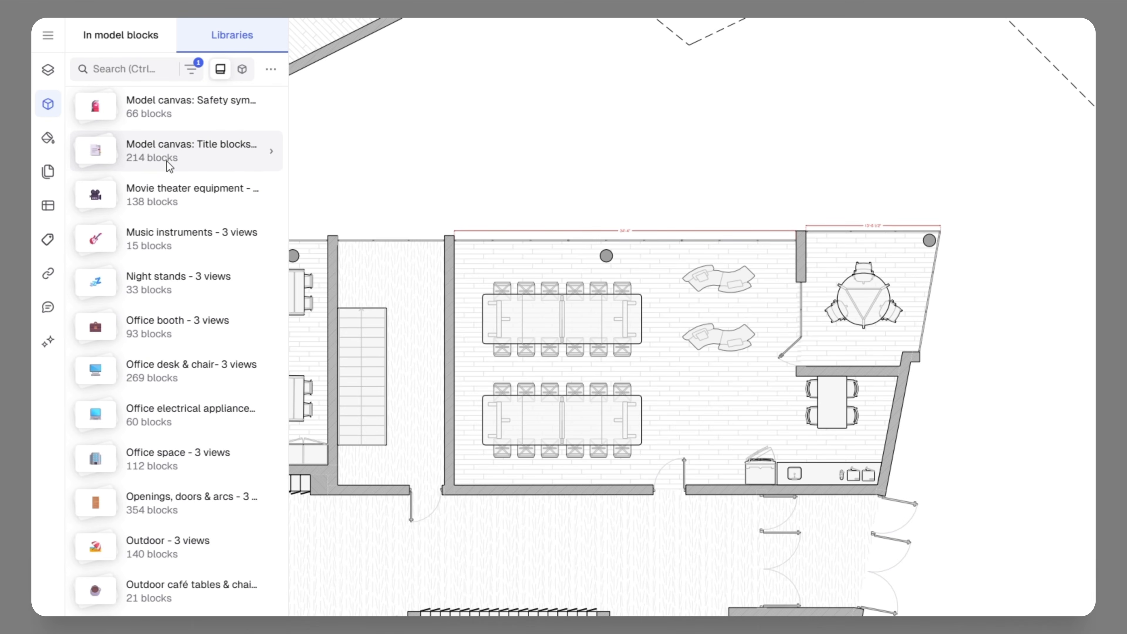
left_click(168, 151)
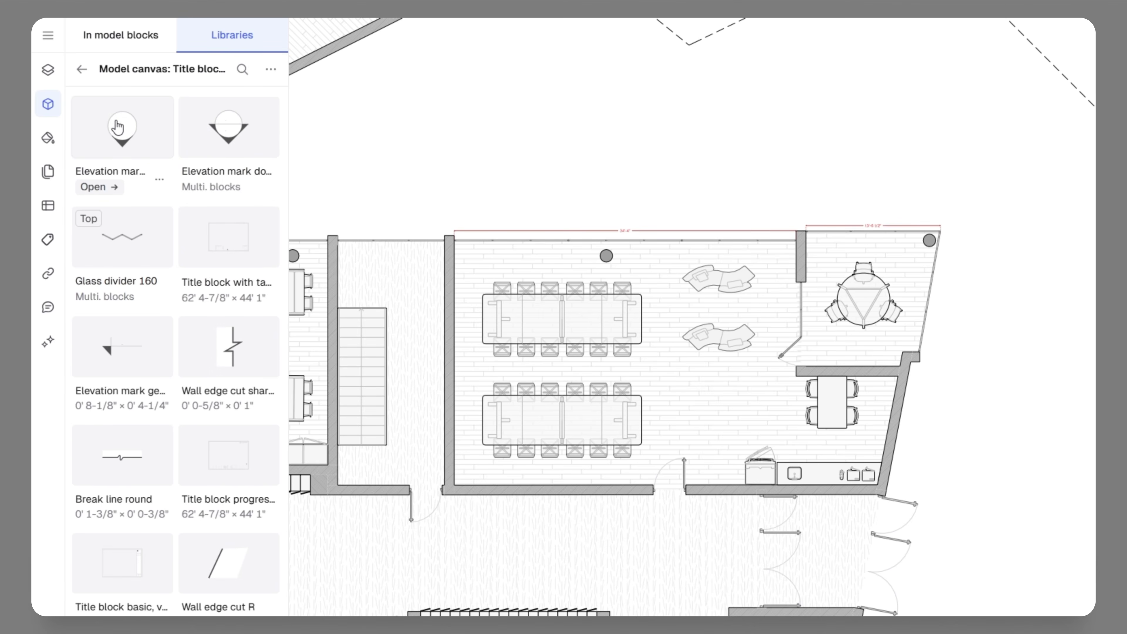
scroll(177, 159, "down", 5)
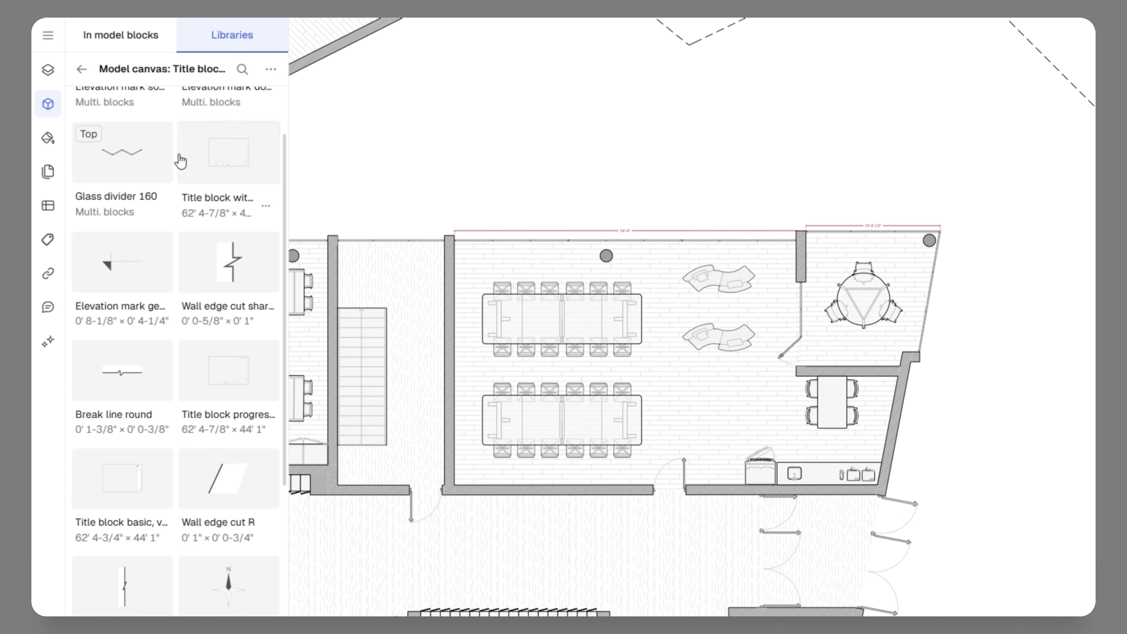
scroll(129, 257, "down", 10)
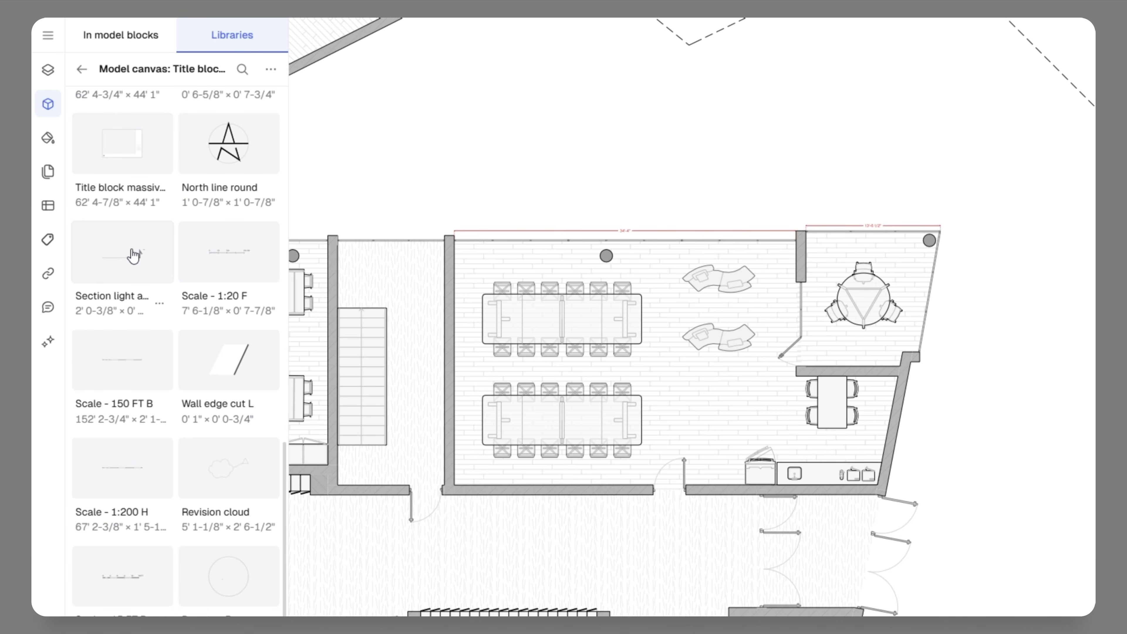
scroll(133, 255, "down", 12)
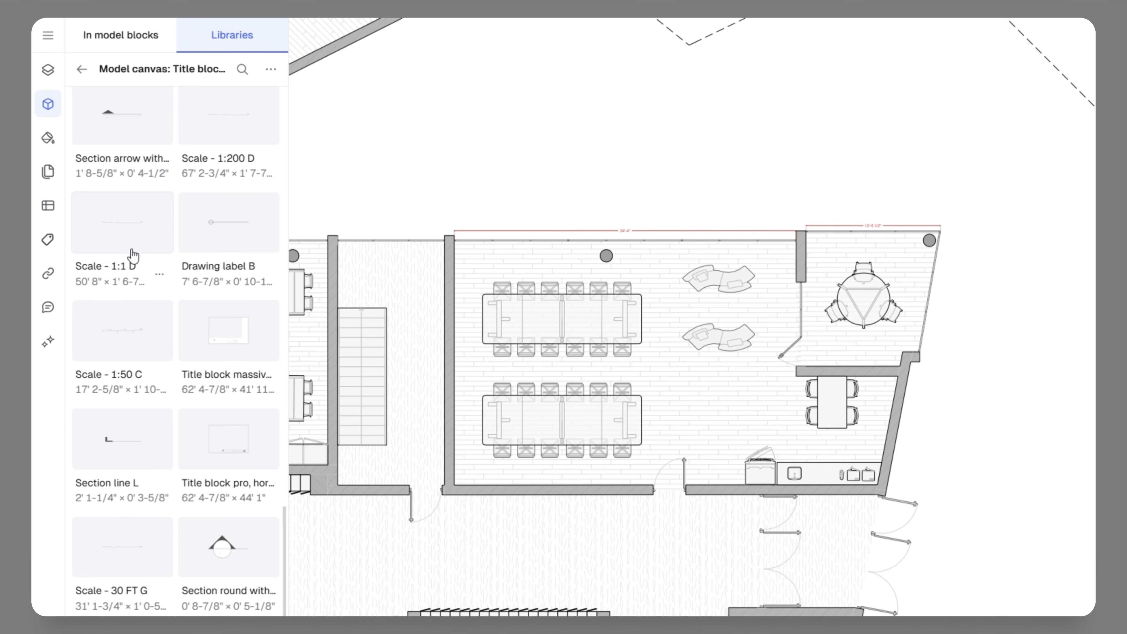
- Place the red section symbol from the model's own blocks above the facade, near the wall between the large and round-table meeting rooms
scroll(133, 255, "down", 15)
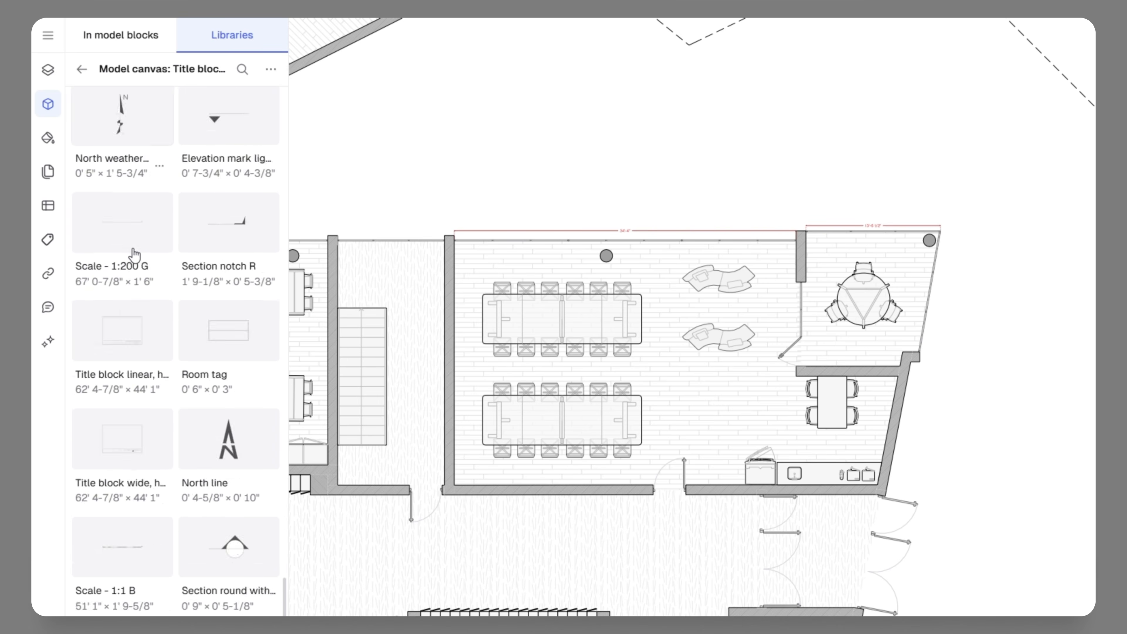
scroll(134, 255, "down", 9)
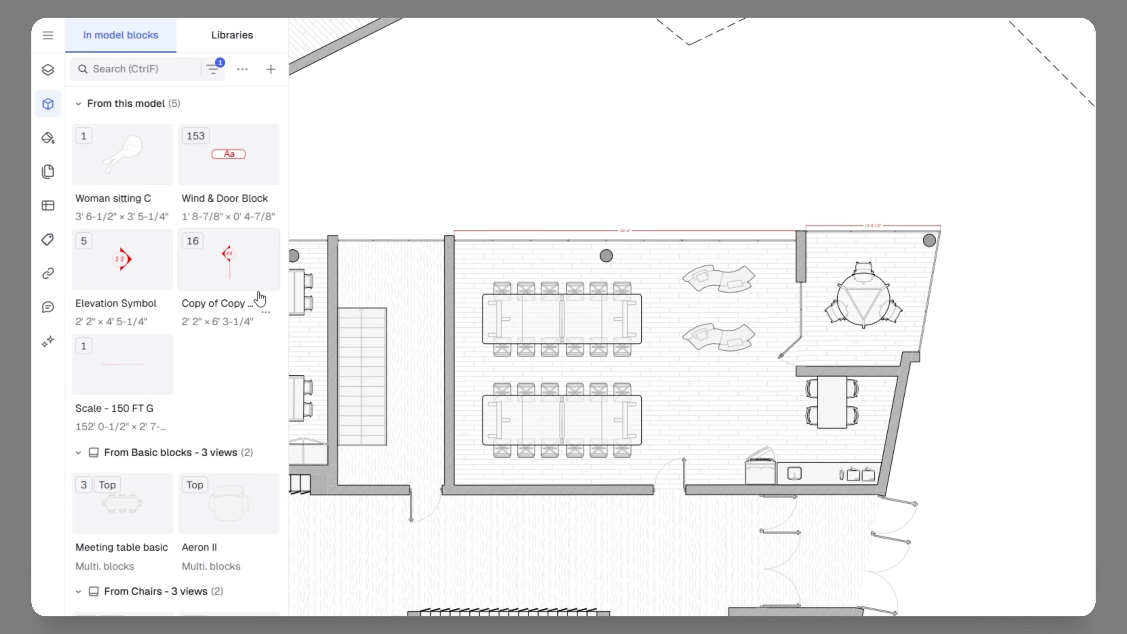
left_click_drag(257, 291, 710, 309)
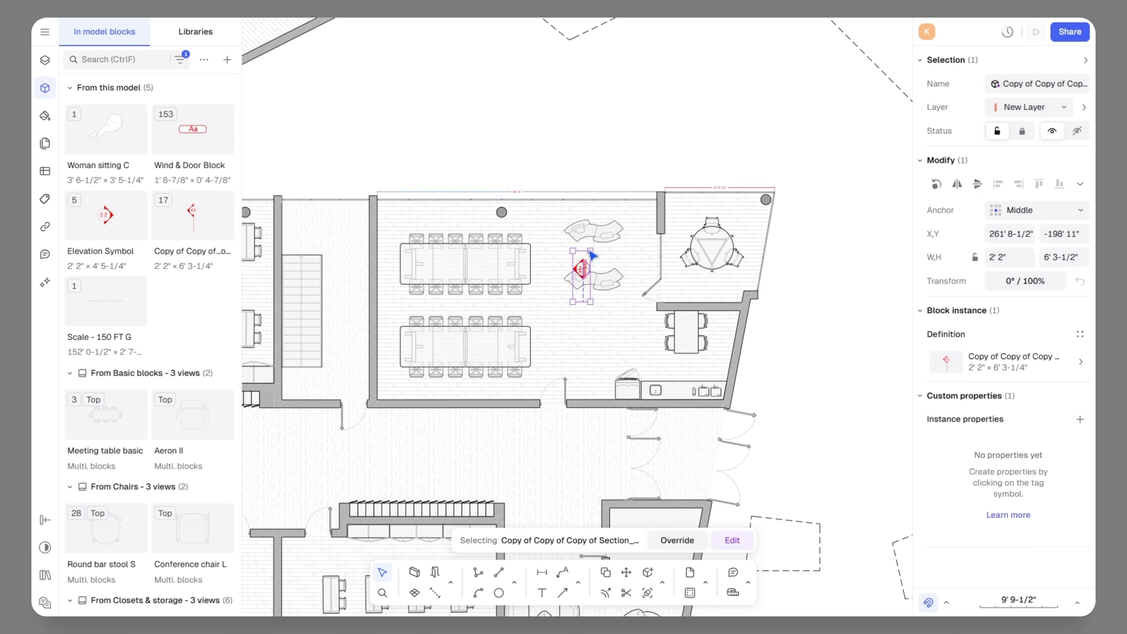
scroll(587, 253, "up", 5)
left_click_drag(578, 292, 736, 32)
key("Escape")
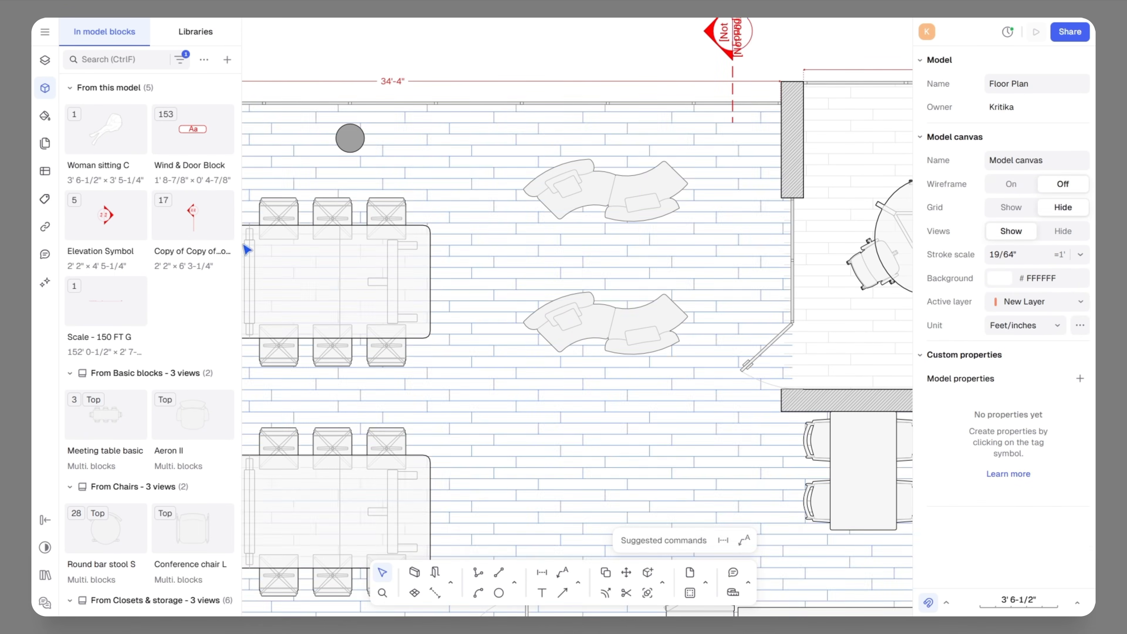
- Add the text MEETING ROOM above the round table in the corner room
scroll(171, 286, "down", 9)
scroll(168, 289, "down", 8)
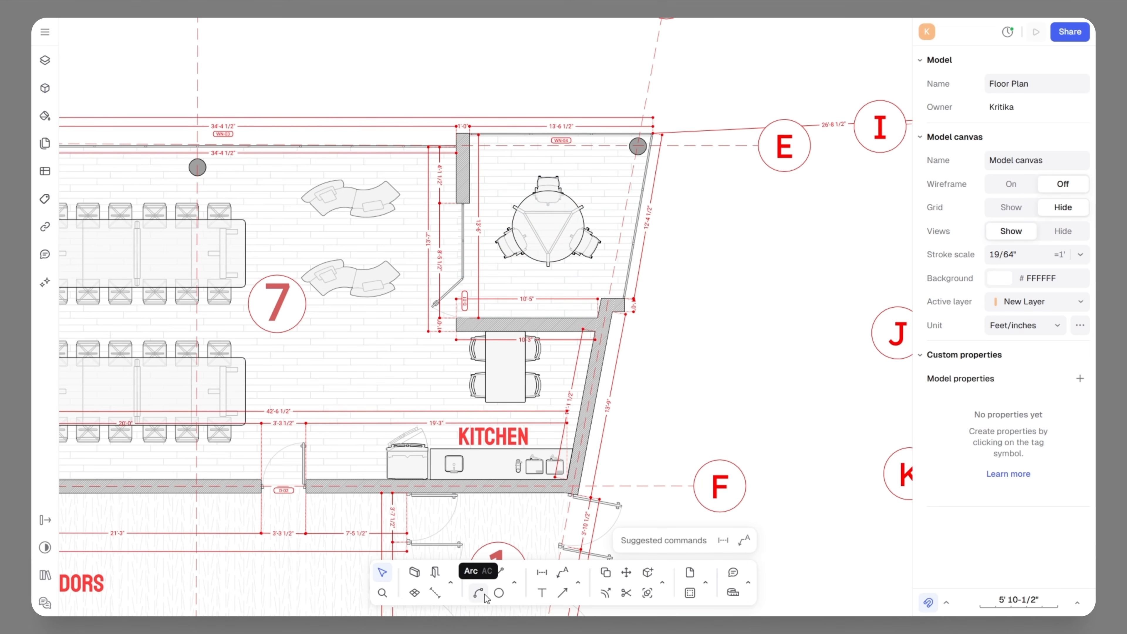
left_click(542, 592)
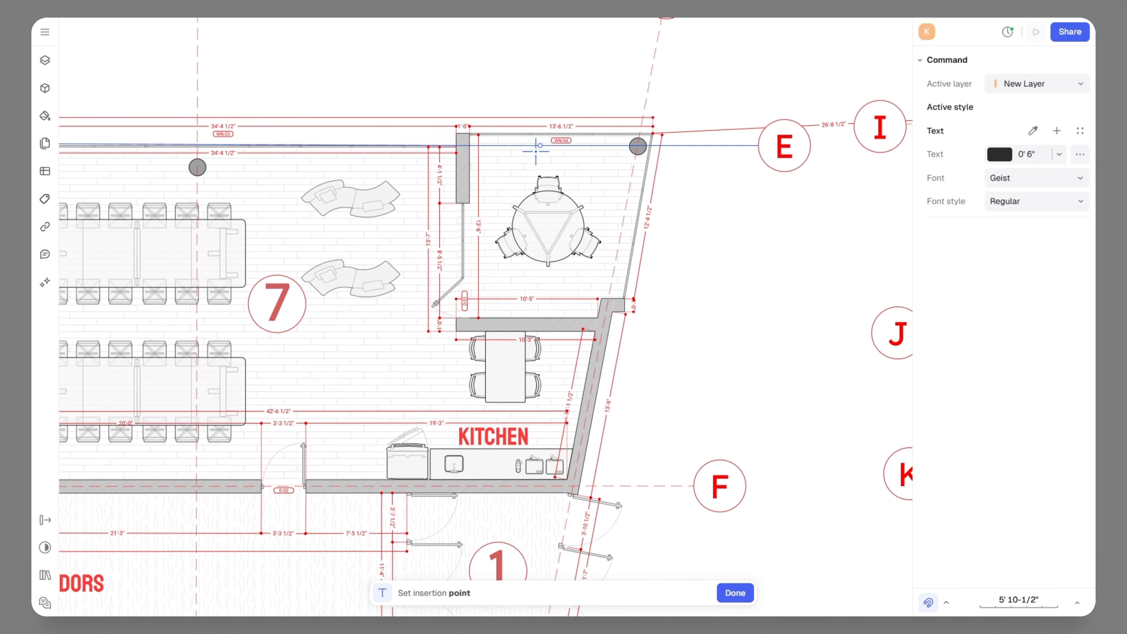
scroll(529, 147, "up", 5)
left_click(510, 166)
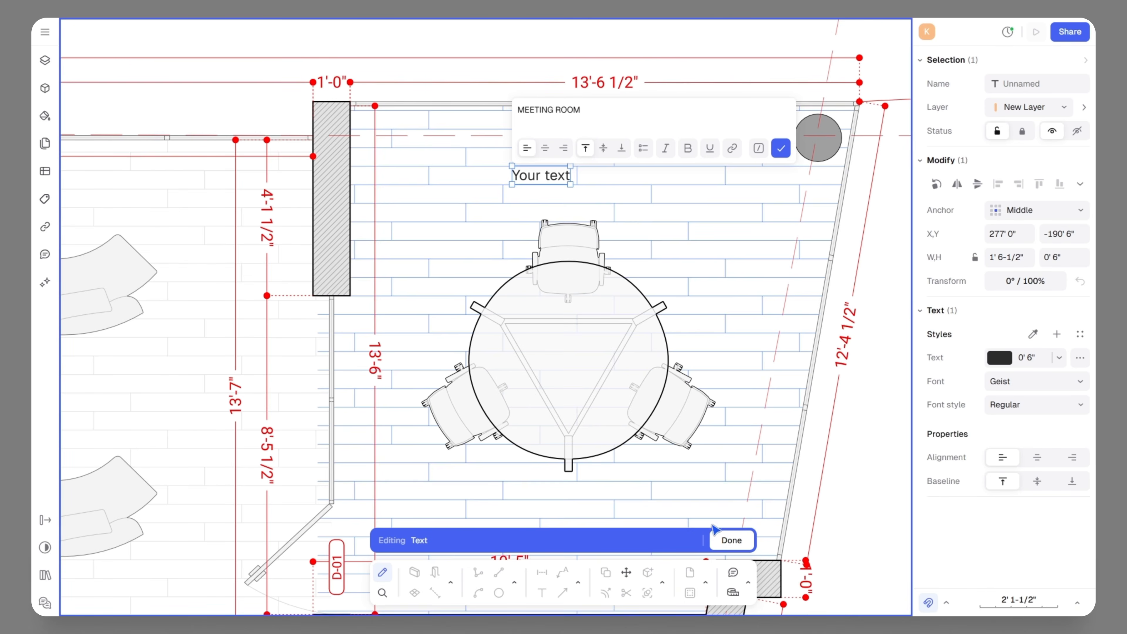
left_click(730, 537)
- Apply the KITCHEN label's Text Zones style to the MEETING ROOM text and move the text over the round table, clear of the slanted wall
scroll(576, 179, "down", 5)
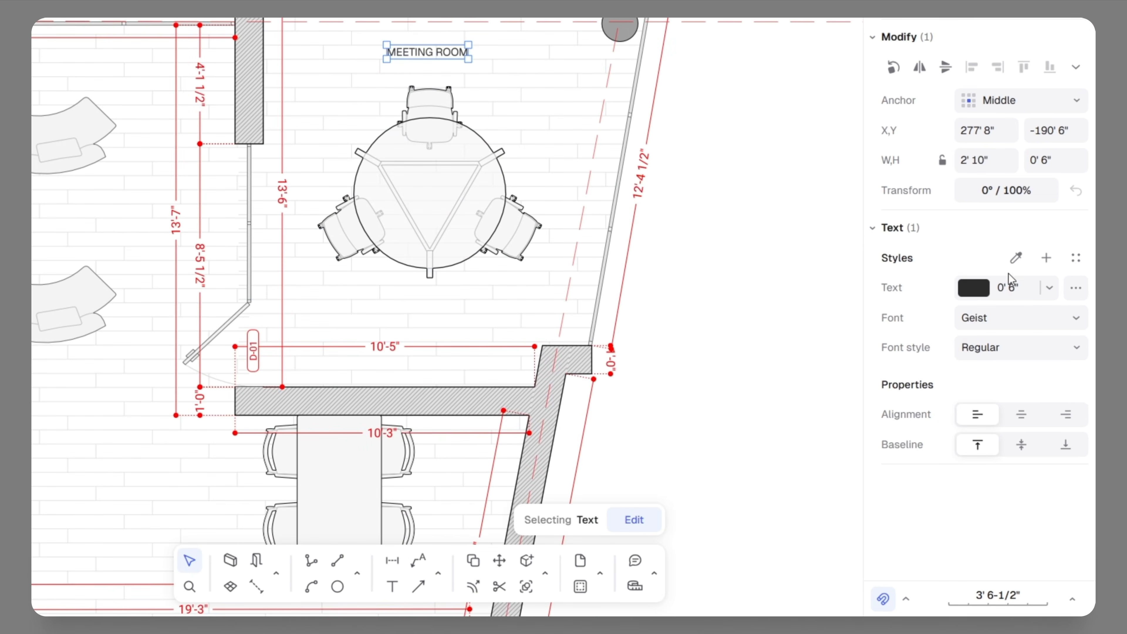
left_click(1033, 334)
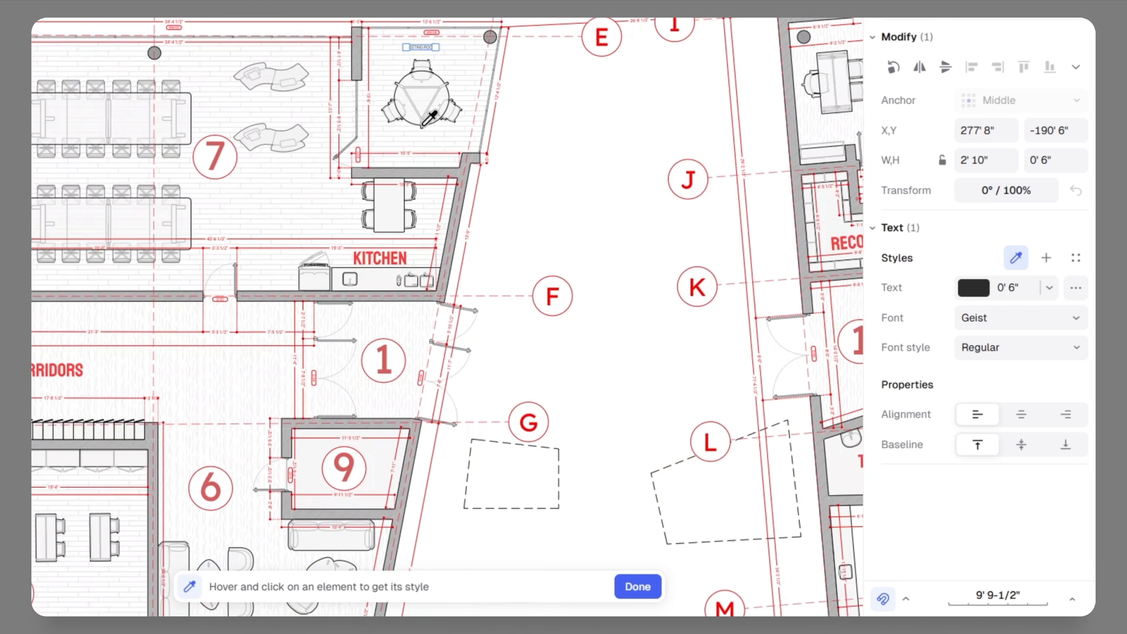
scroll(384, 257, "up", 4)
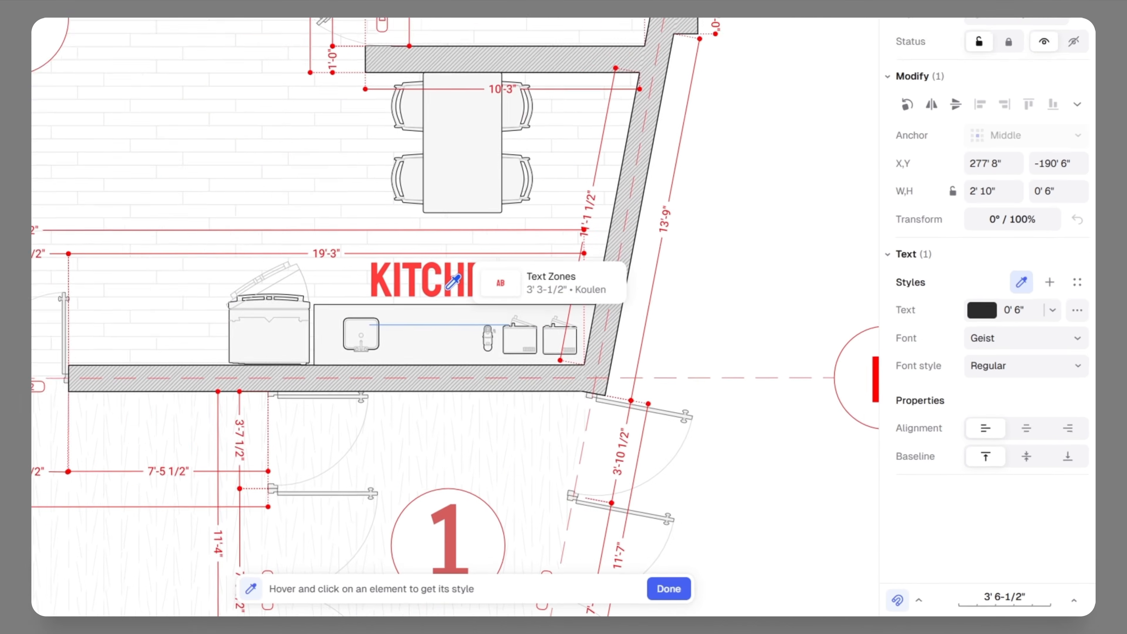
left_click(390, 258)
scroll(334, 345, "down", 6)
scroll(557, 288, "up", 6)
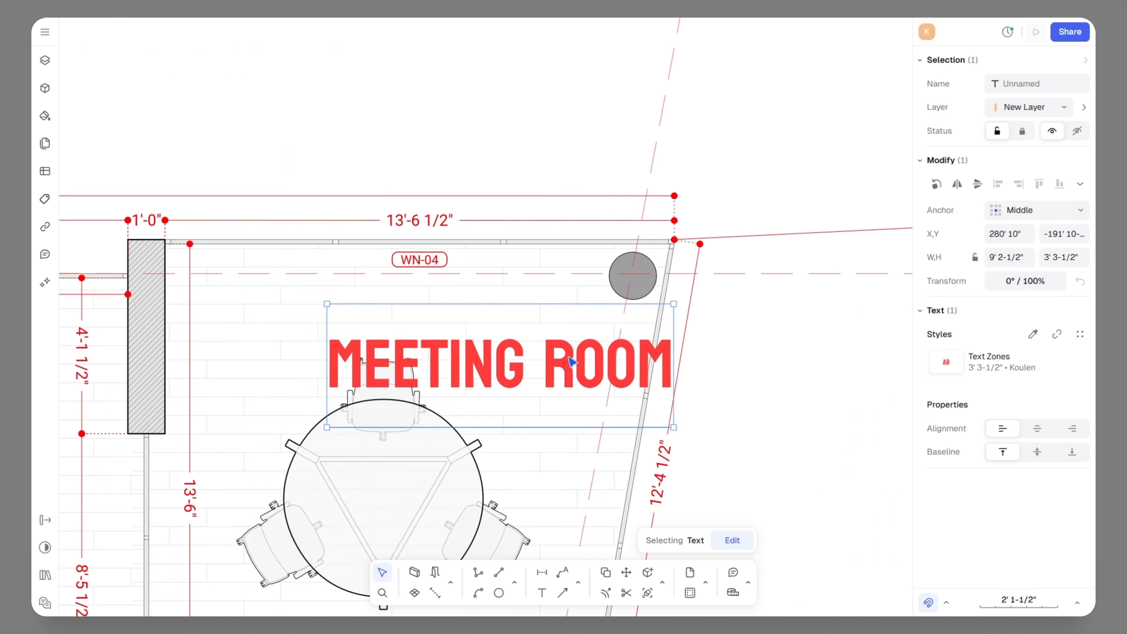
scroll(494, 319, "right", 2)
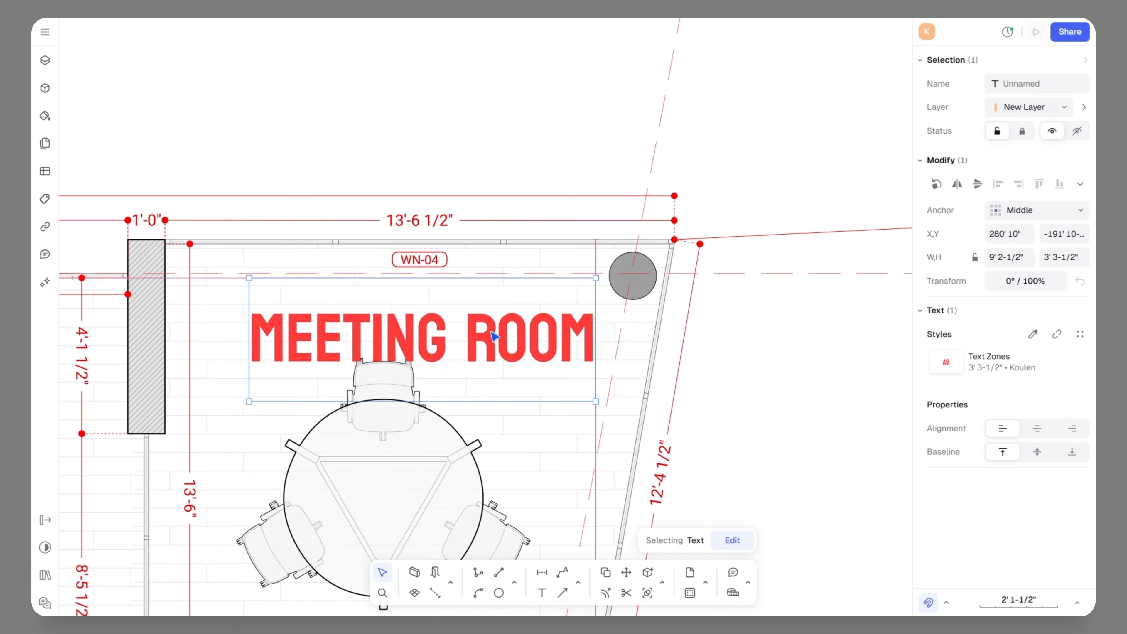
left_click(767, 372)
- Draw a rectangle about 18' 3" by 3' 2" over the cupboard row on the classroom side of the corridor locker wall
scroll(690, 255, "down", 6)
scroll(727, 302, "down", 5)
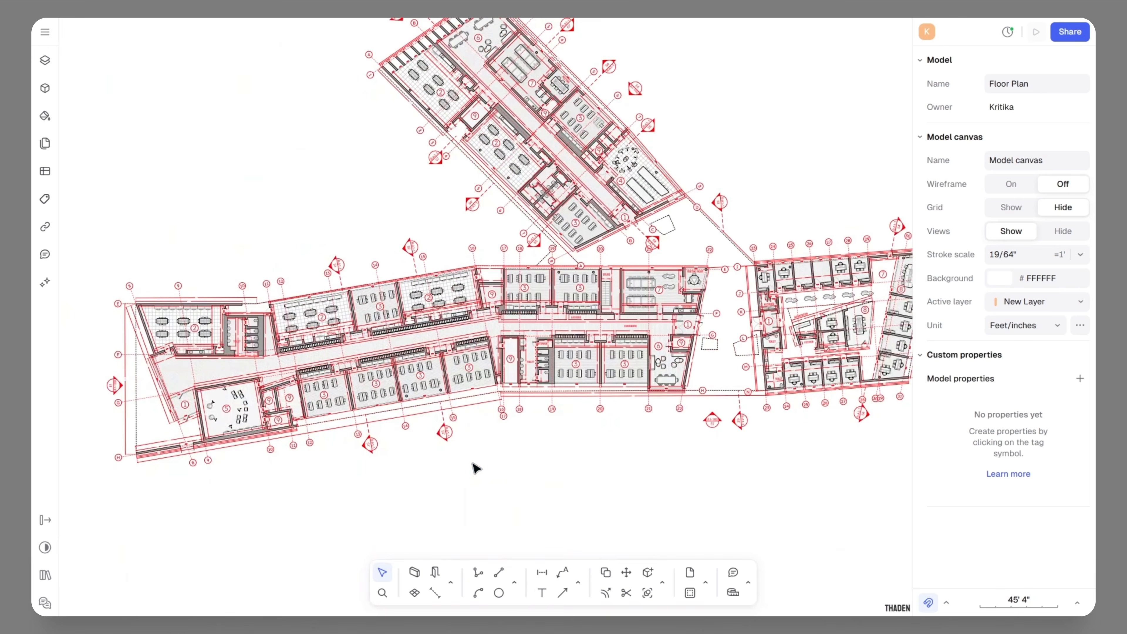
scroll(496, 432, "down", 3)
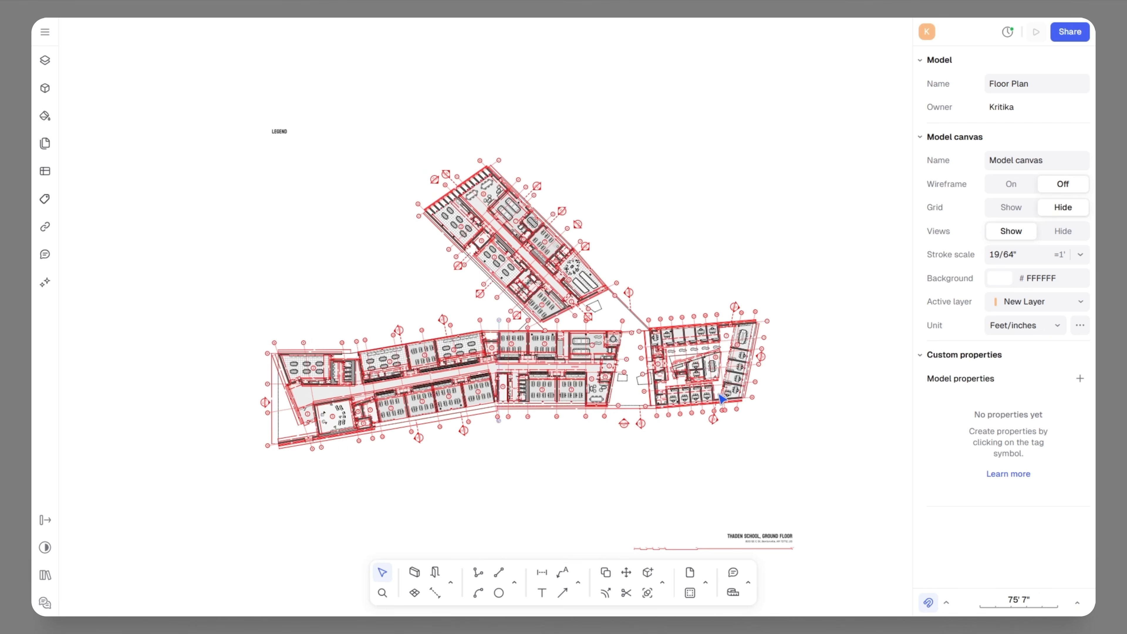
scroll(747, 380, "up", 3)
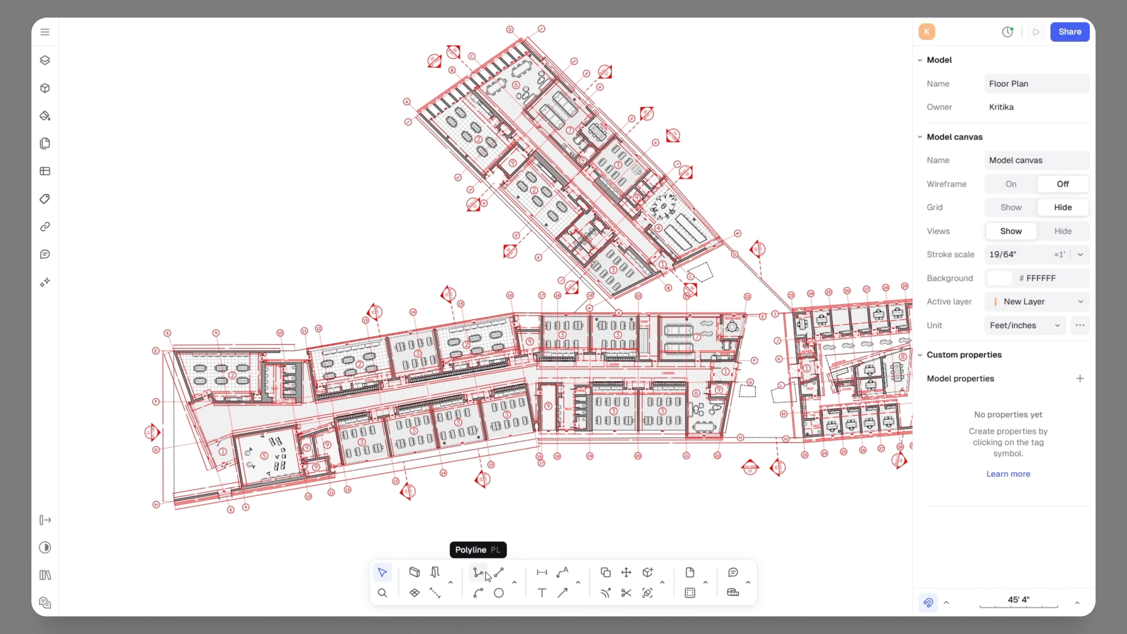
left_click(479, 574)
scroll(712, 375, "up", 8)
left_click(514, 583)
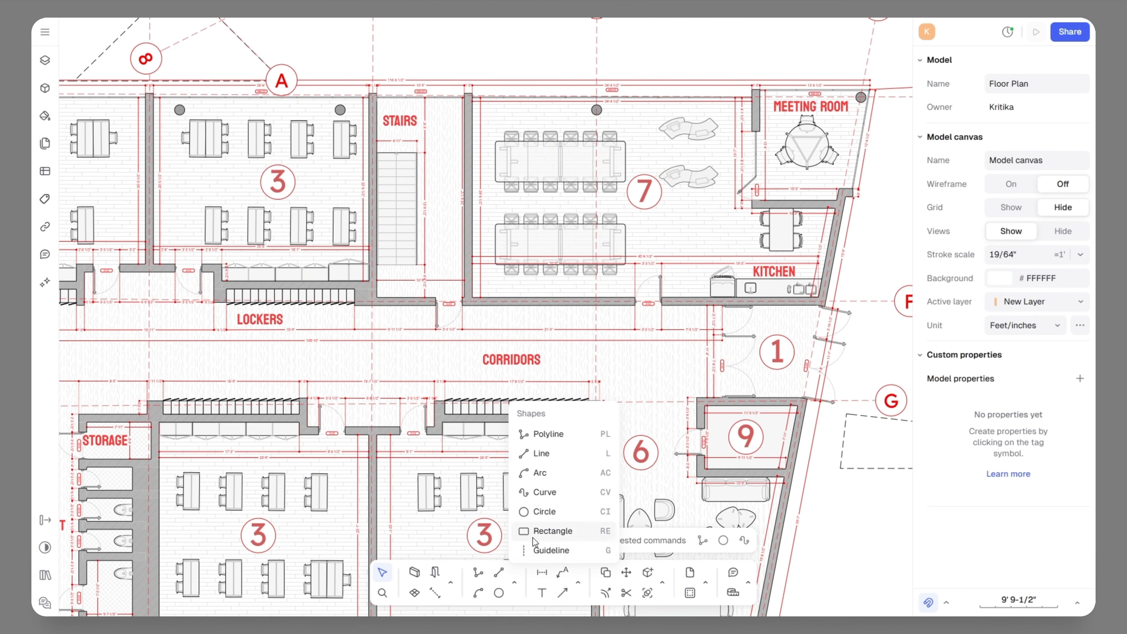
left_click(539, 529)
scroll(464, 420, "up", 5)
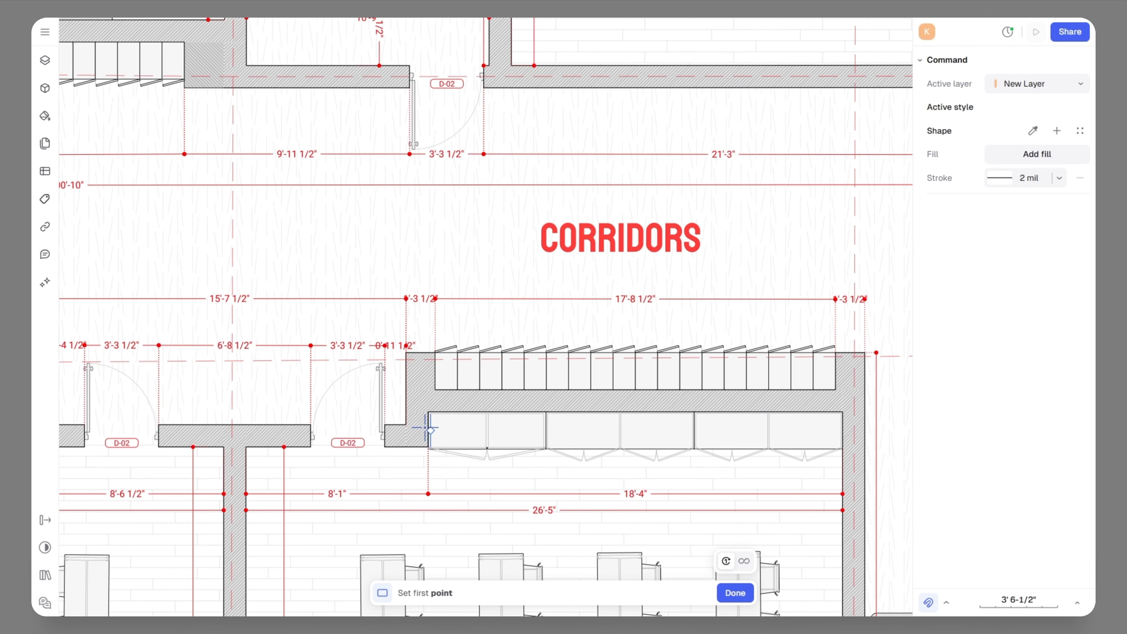
left_click(429, 414)
left_click(842, 485)
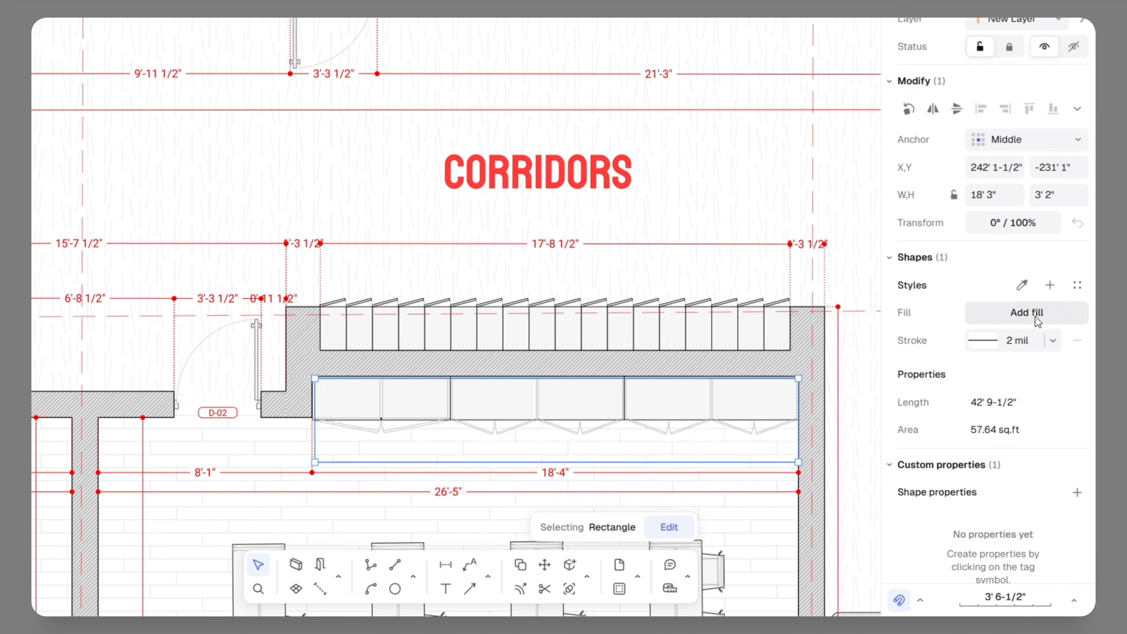
- Give the rectangle over the cupboards a solid black fill at 20% opacity and remove its stroke
left_click(1036, 358)
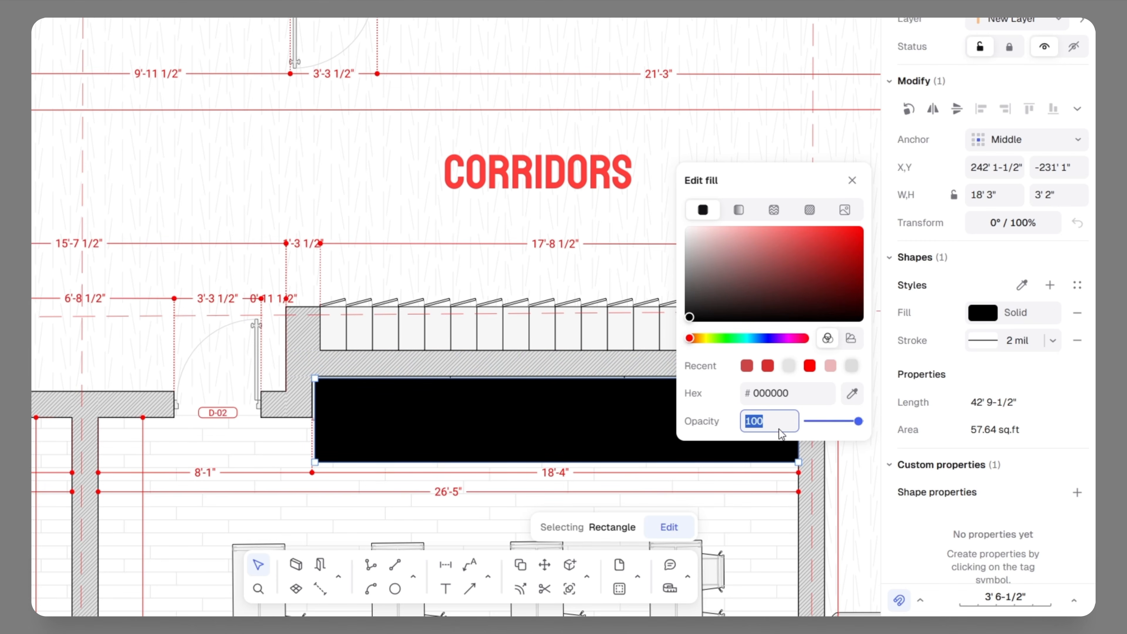
left_click(780, 412)
type("20")
left_click(852, 180)
left_click(1078, 346)
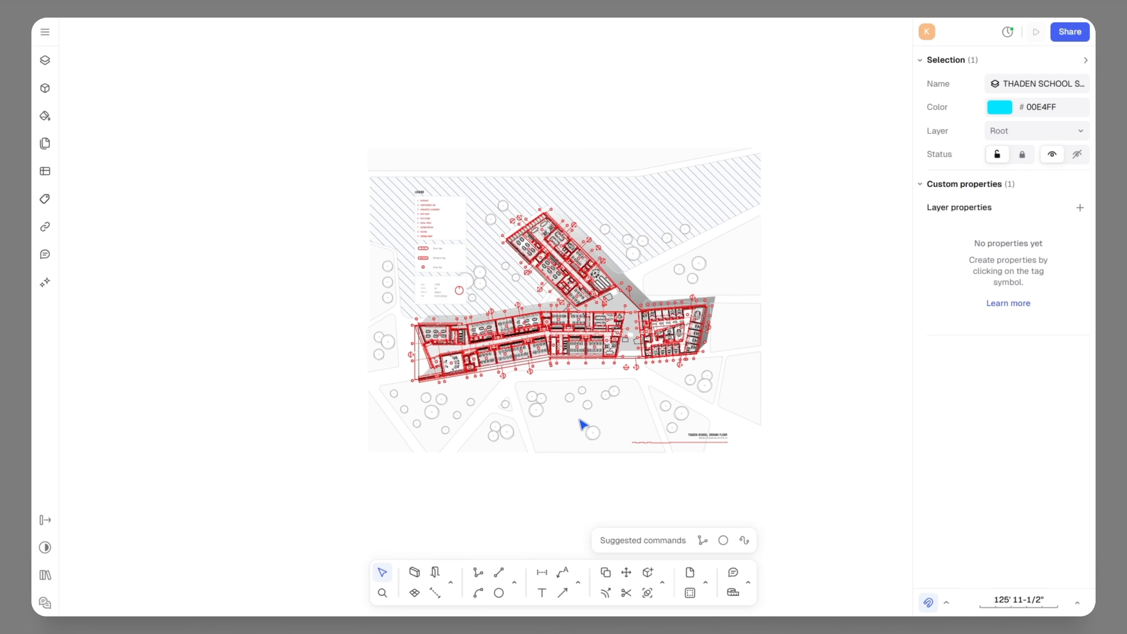
- Open the Model canvas: Title blocks library from the block libraries
scroll(575, 418, "up", 3)
middle_click_drag(525, 451, 521, 452)
middle_click_drag(588, 399, 520, 450)
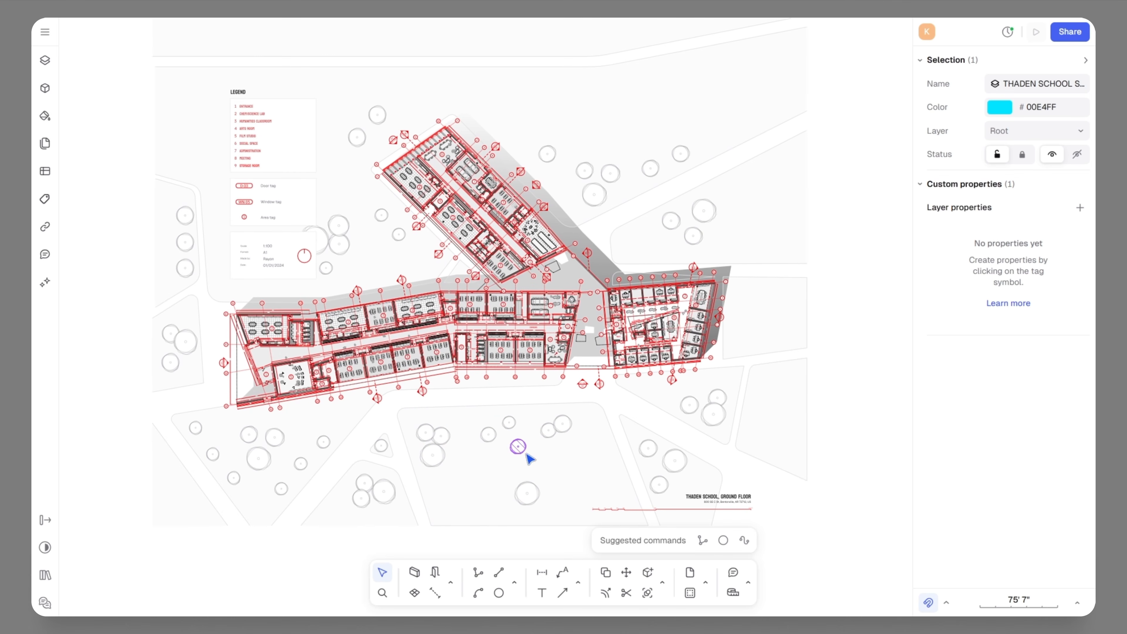
left_click(45, 88)
scroll(158, 398, "down", 6)
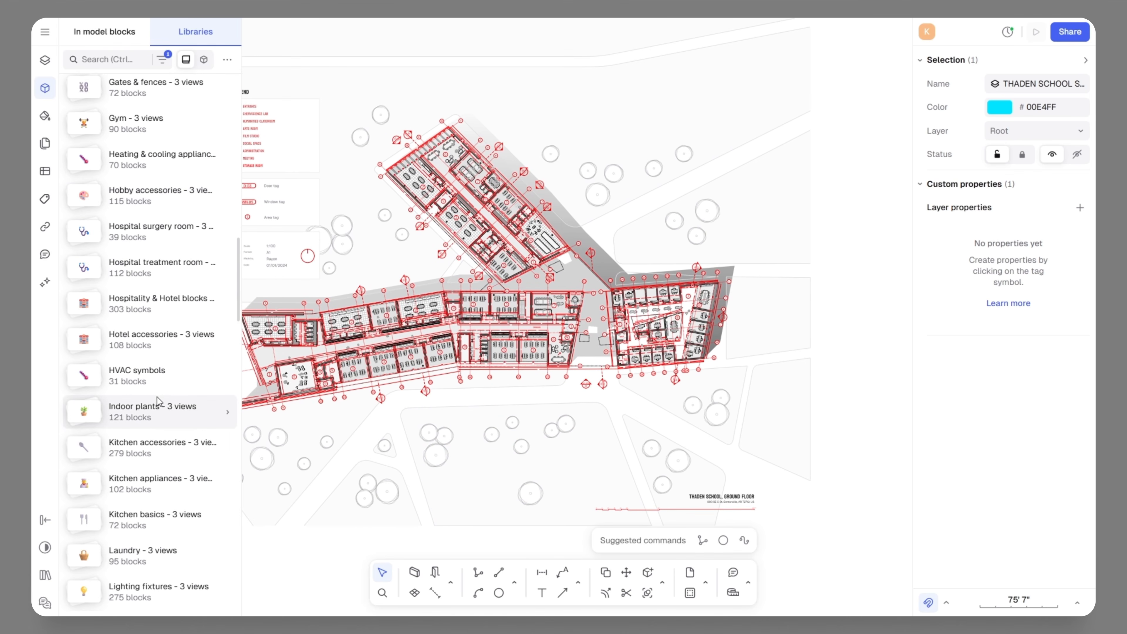
scroll(156, 397, "down", 9)
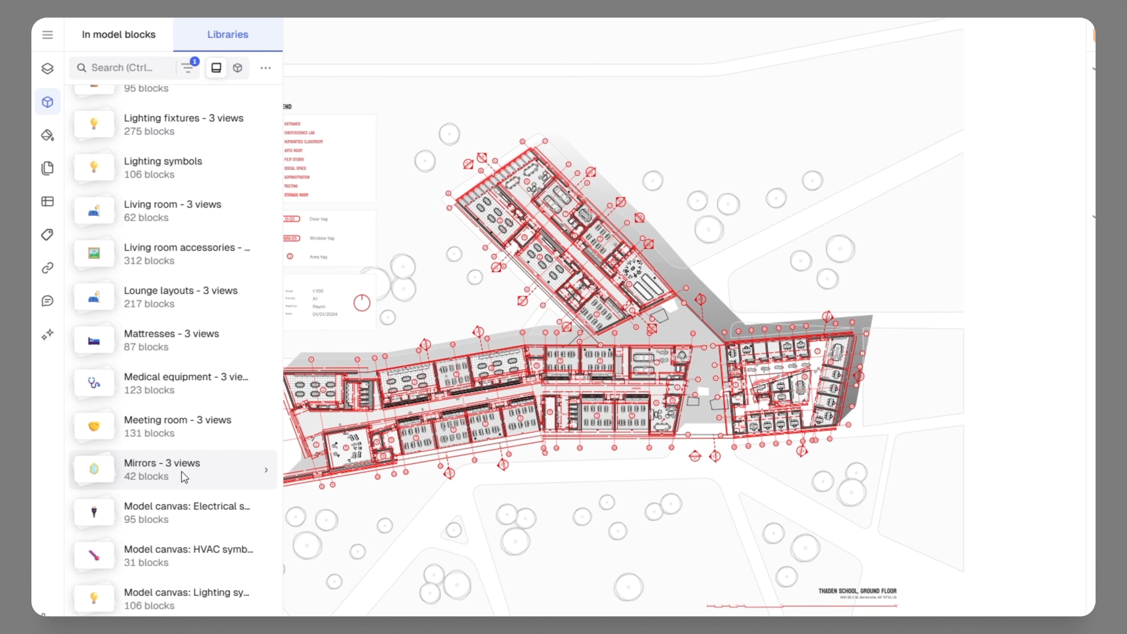
scroll(182, 472, "down", 6)
left_click(150, 480)
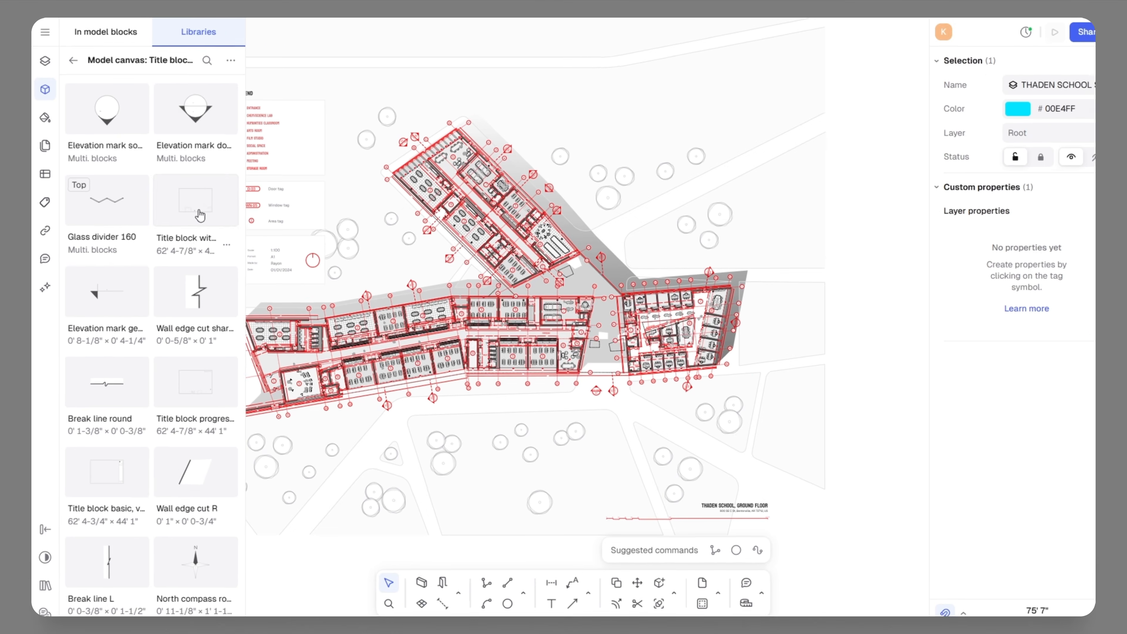
- Insert the horizontal title block with tags in the empty area beside the site plan and enlarge it from its corner
left_click_drag(226, 245, 749, 320)
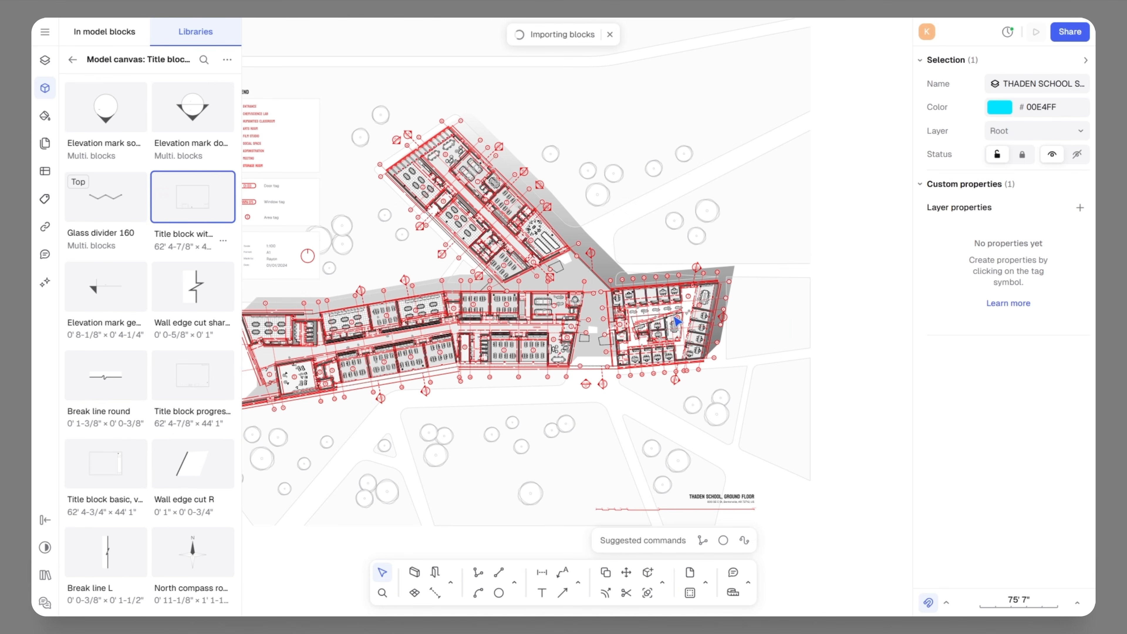
scroll(555, 260, "right", 5)
scroll(566, 271, "down", 3)
scroll(577, 280, "up", 6)
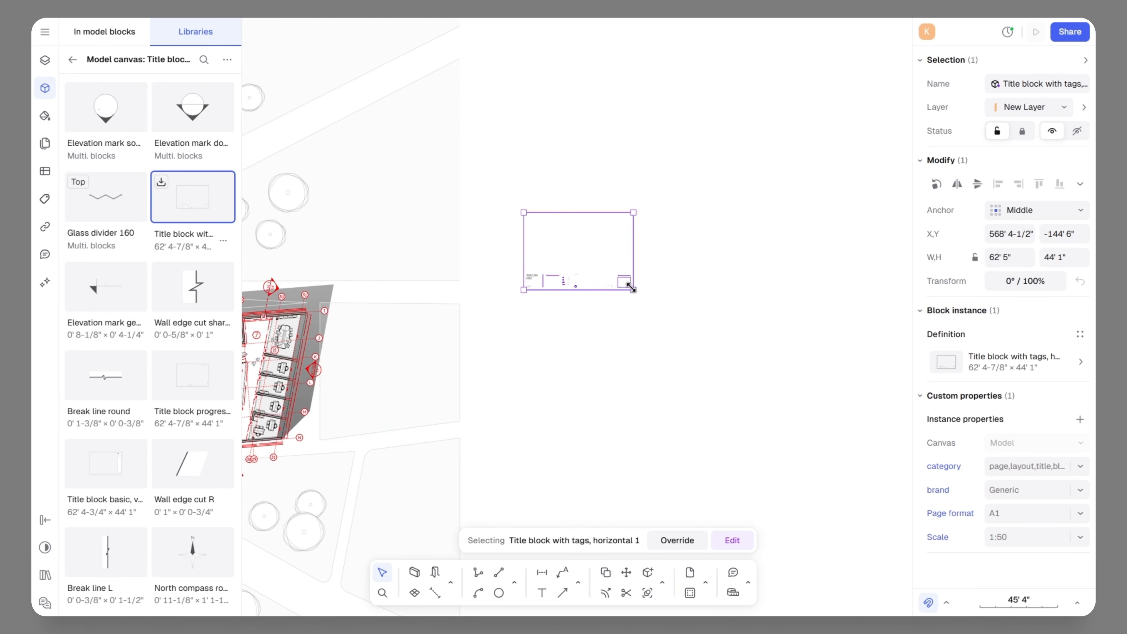
left_click_drag(924, 599, 965, 524)
scroll(563, 294, "down", 8)
left_click_drag(621, 327, 740, 391)
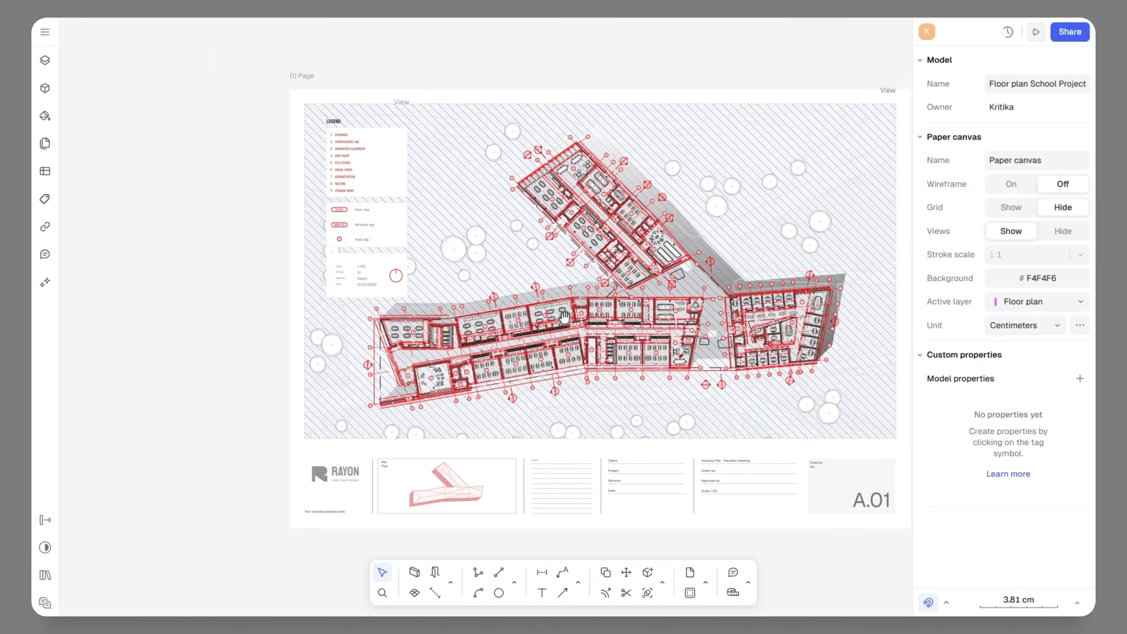
- Open the access settings for sharing the school project and view the roles available for invited collaborators
scroll(536, 307, "up", 5)
scroll(518, 289, "down", 2)
scroll(518, 288, "right", 2)
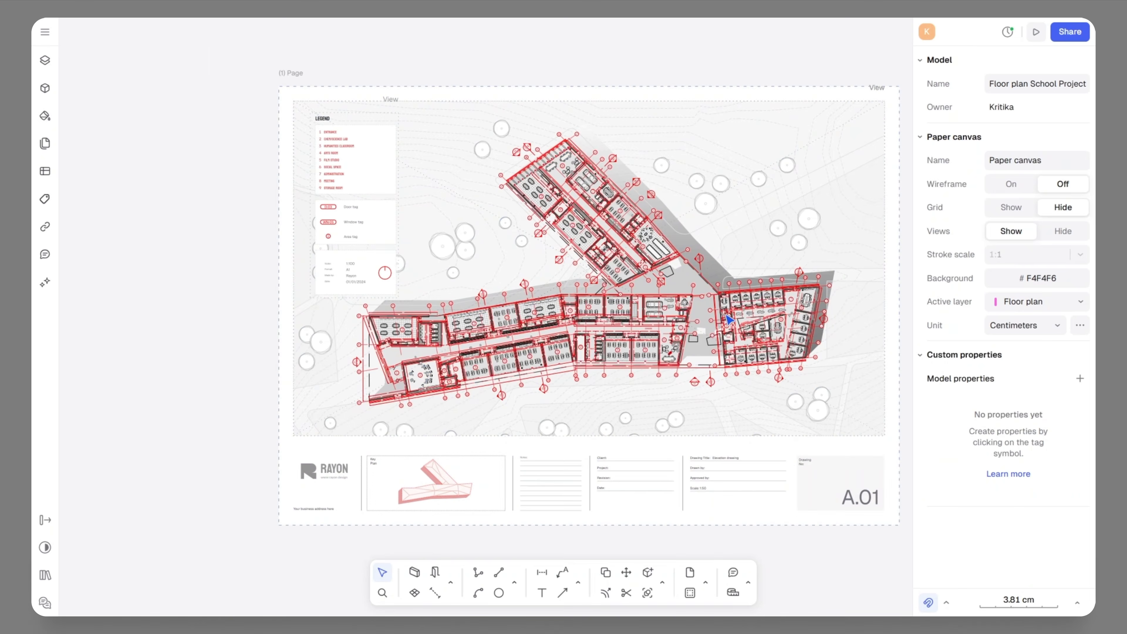
scroll(533, 298, "down", 3)
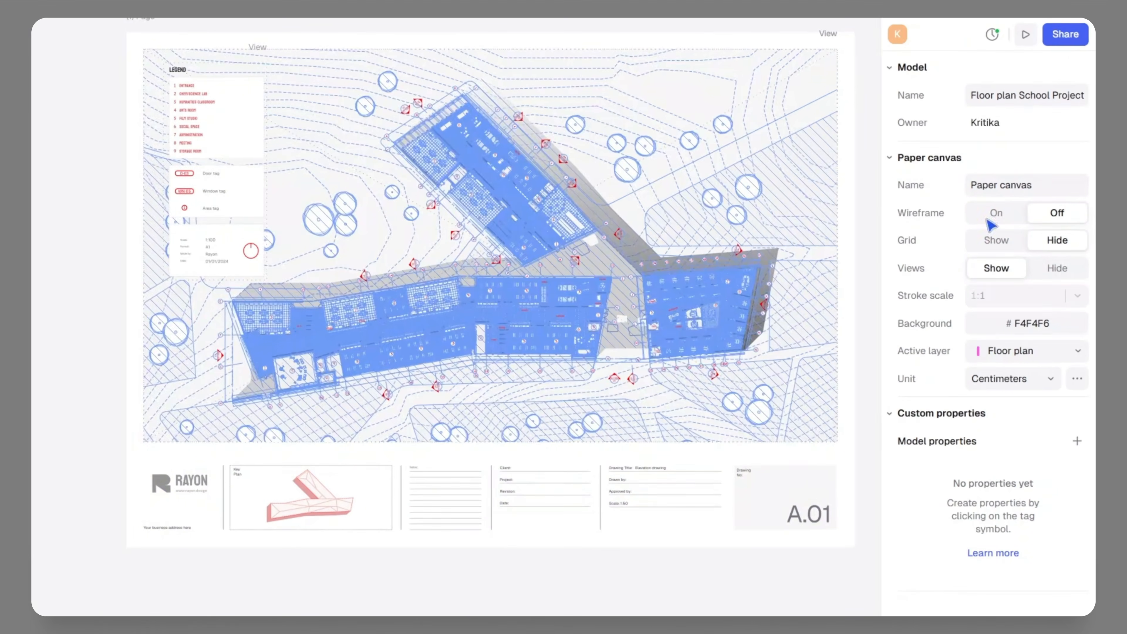
left_click(1065, 34)
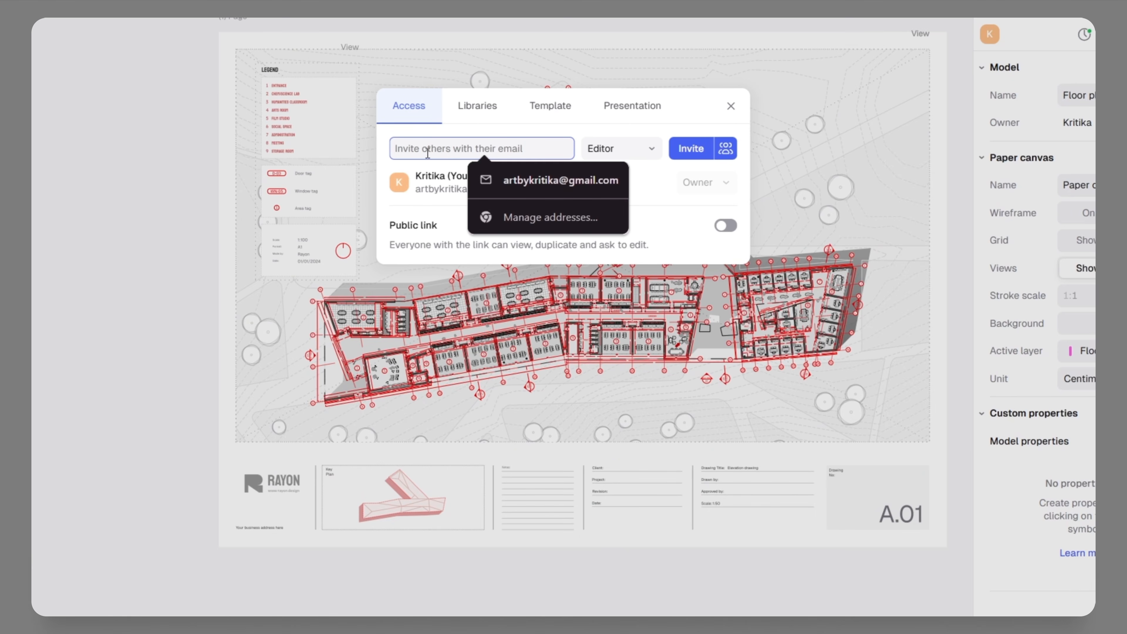
left_click(644, 190)
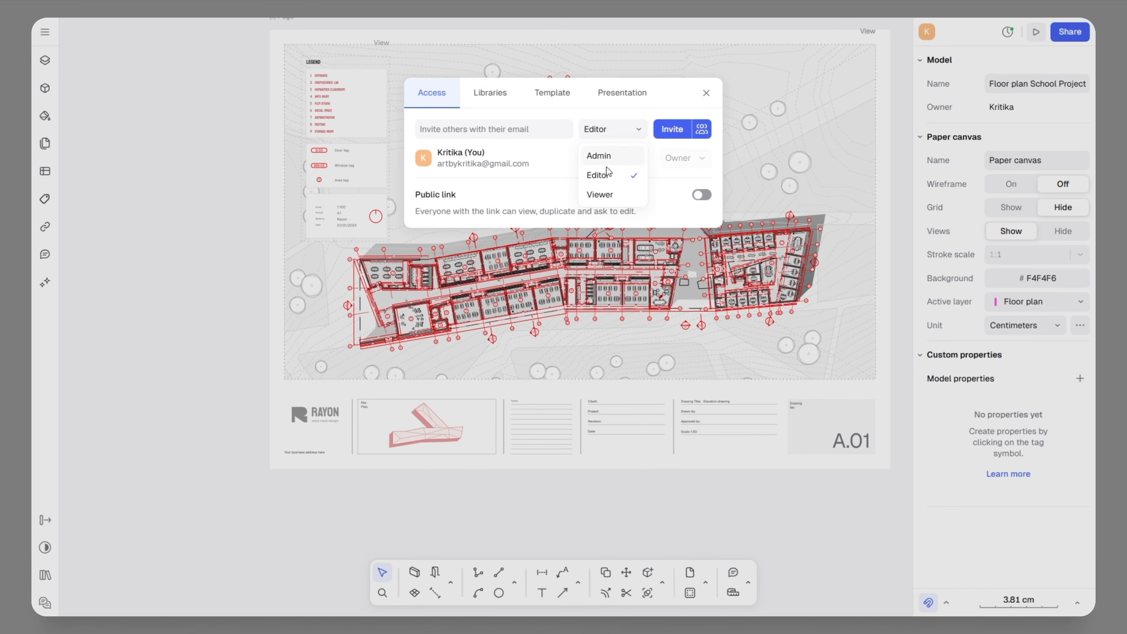